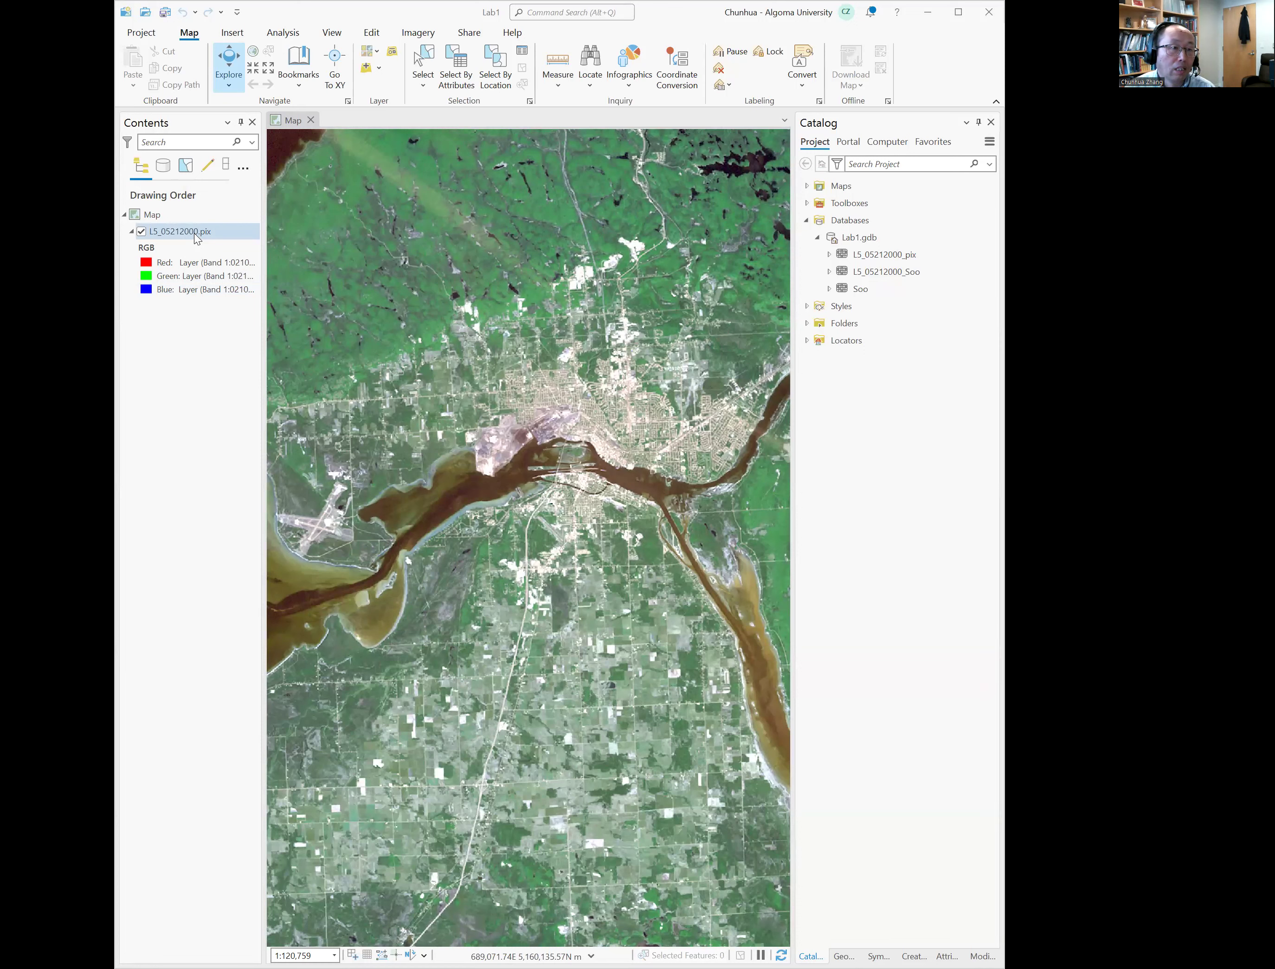
- Assign the layer 021028_0100_000521_l7_04_utm16.tif to the red and blue channels of the L5_05212000.pix image
click(194, 233)
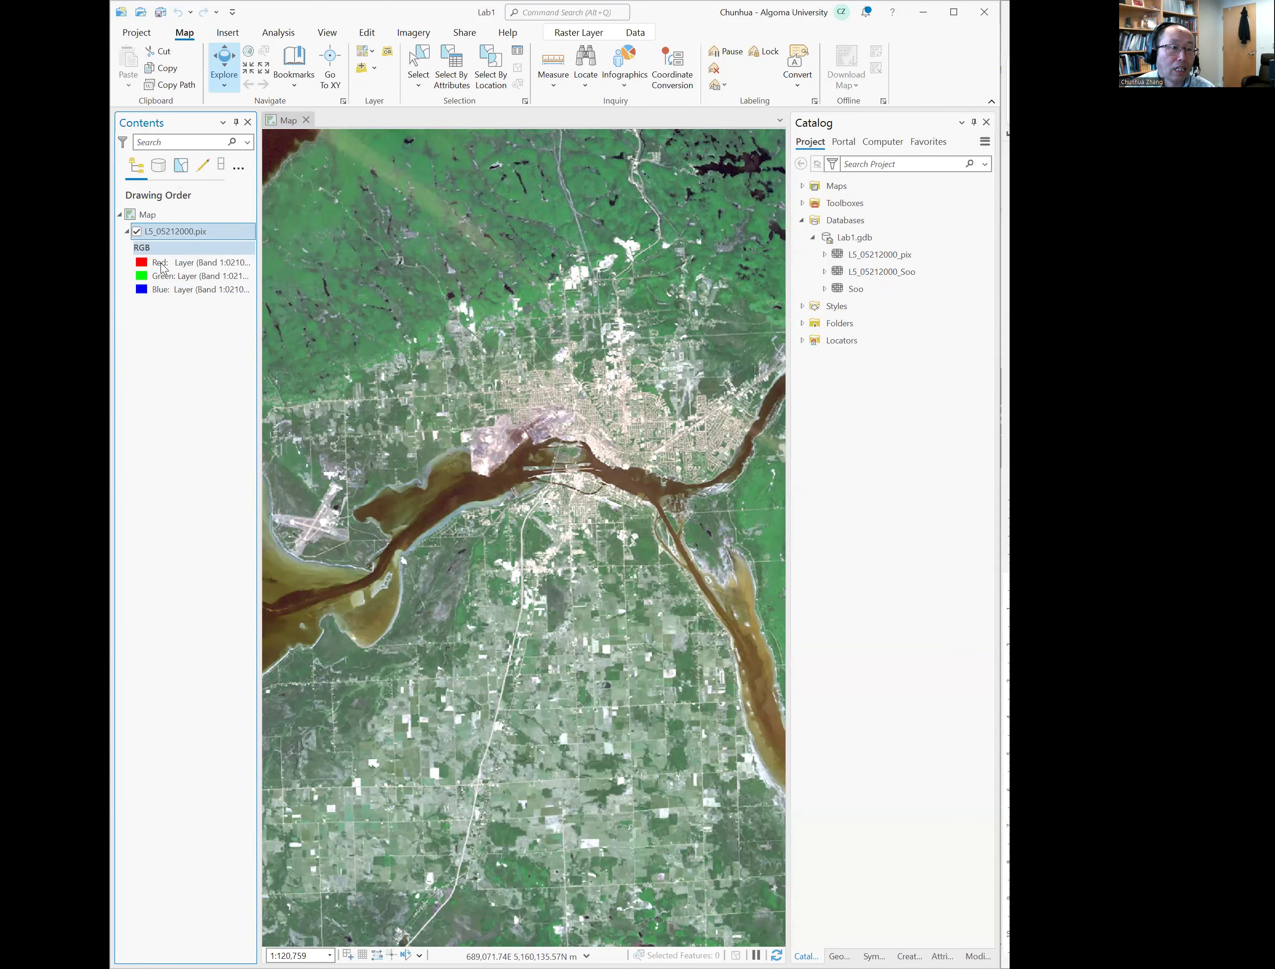
click(163, 266)
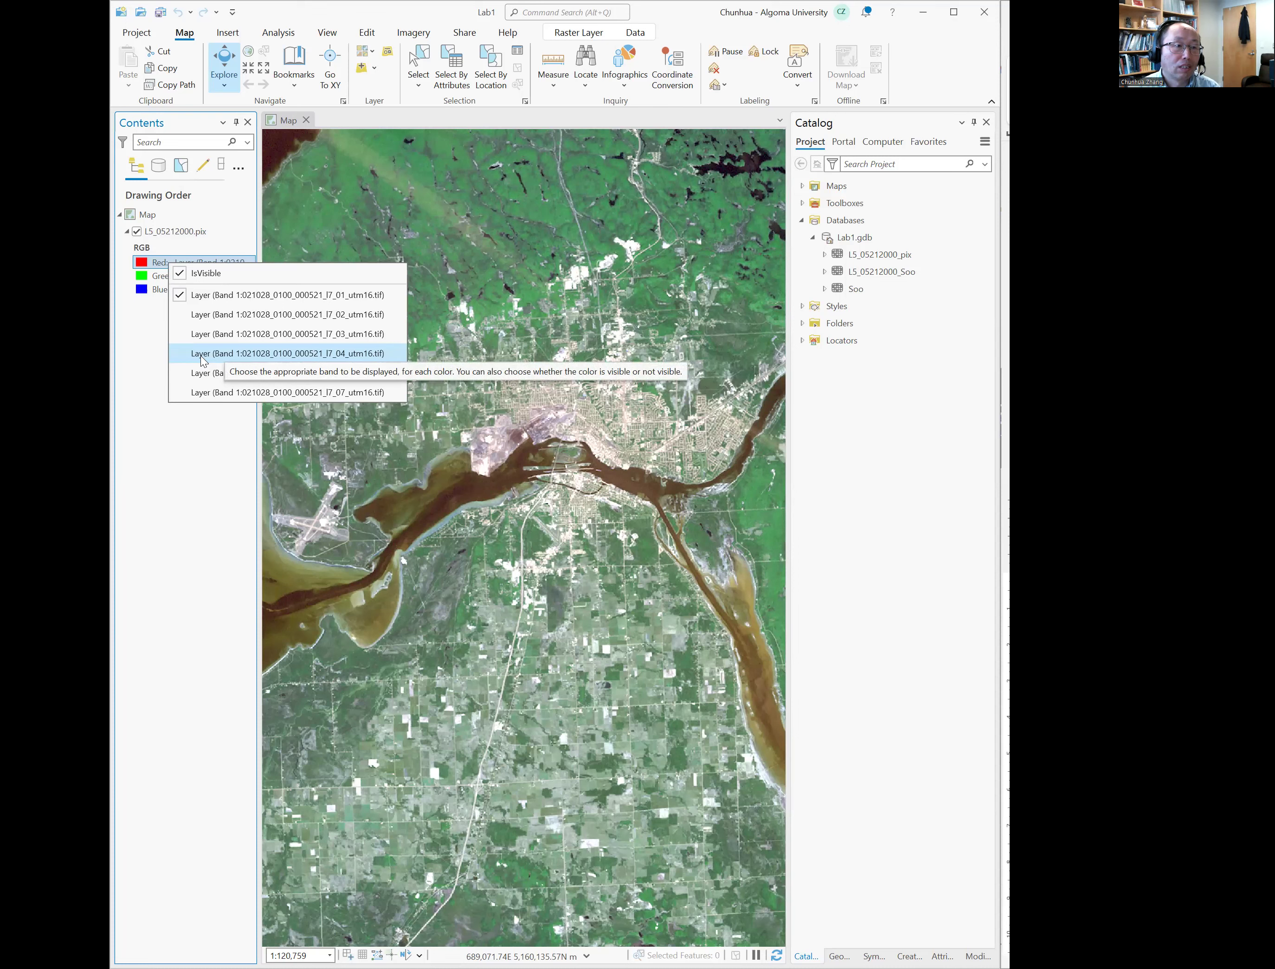
click(201, 353)
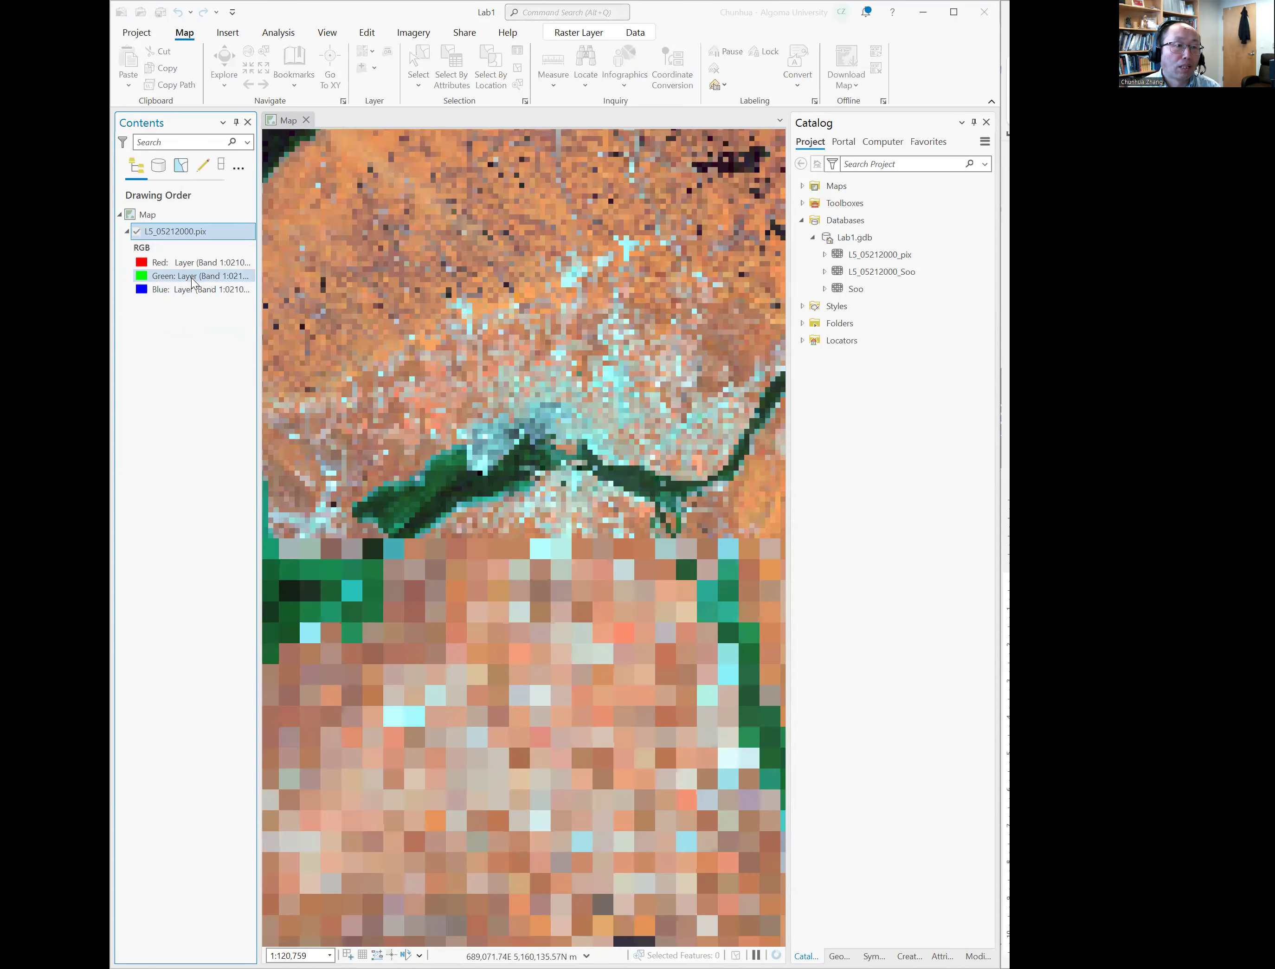
click(192, 280)
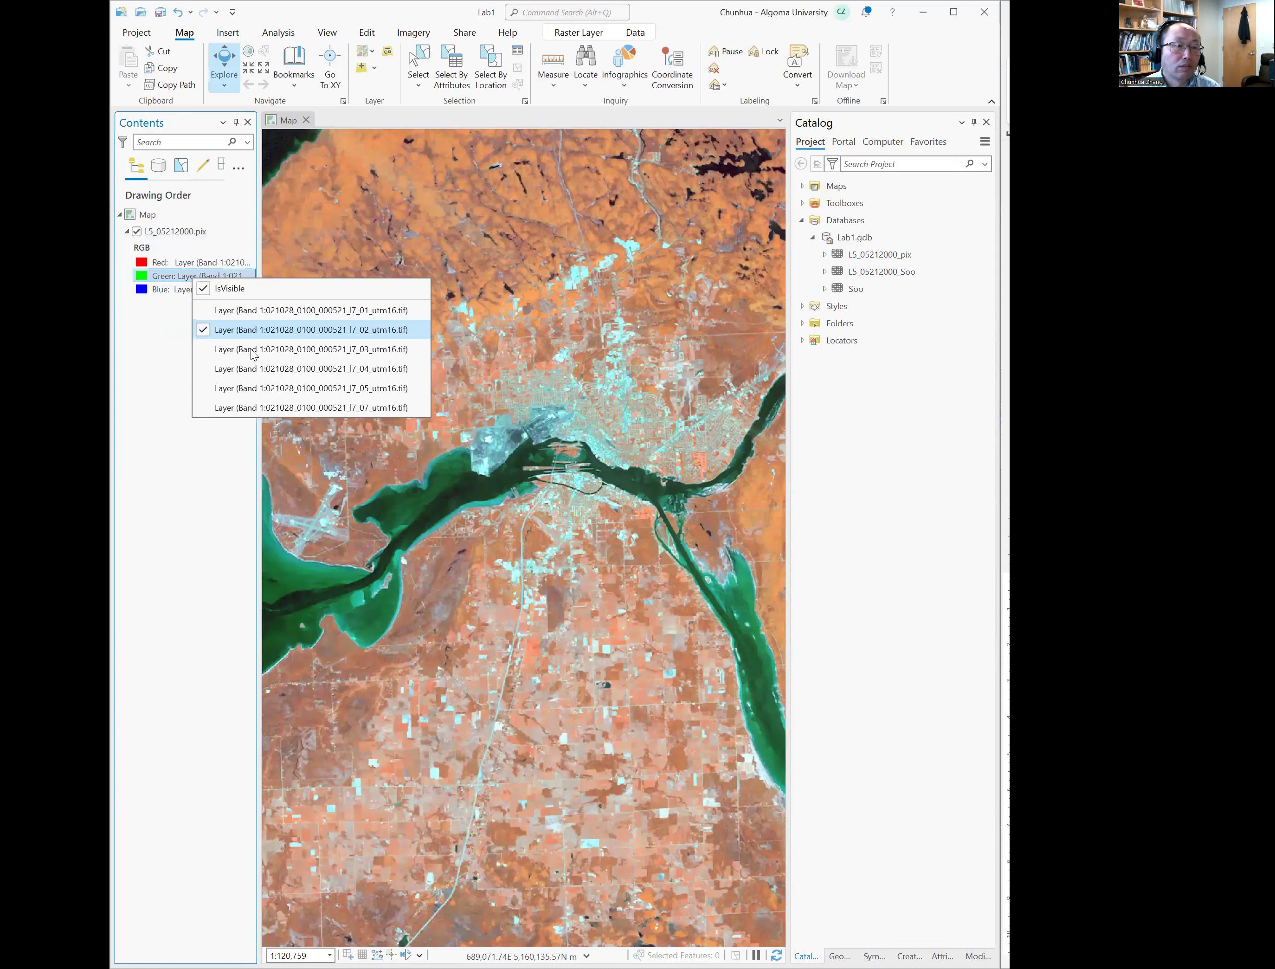
click(211, 344)
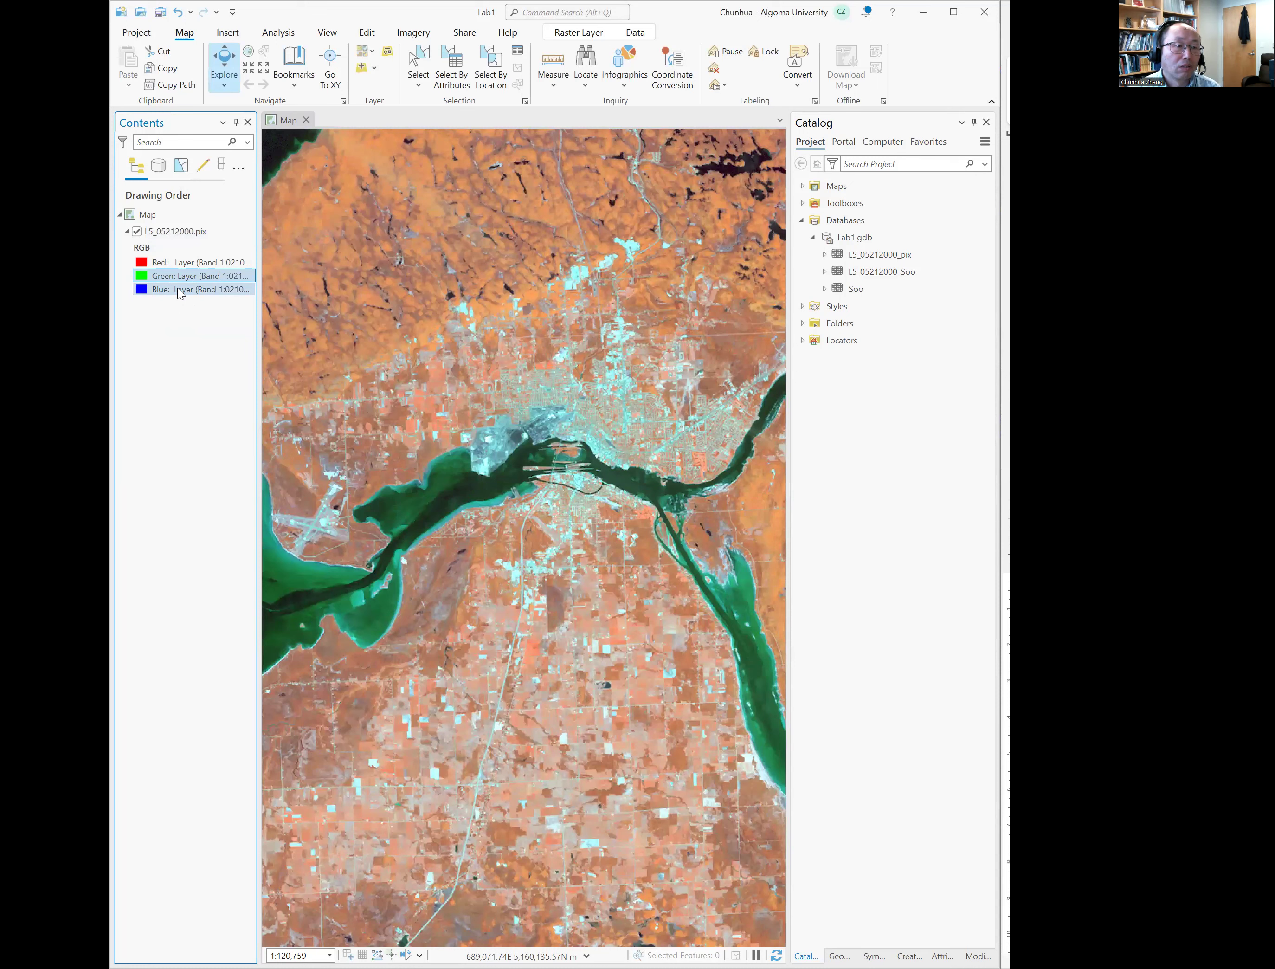
click(178, 287)
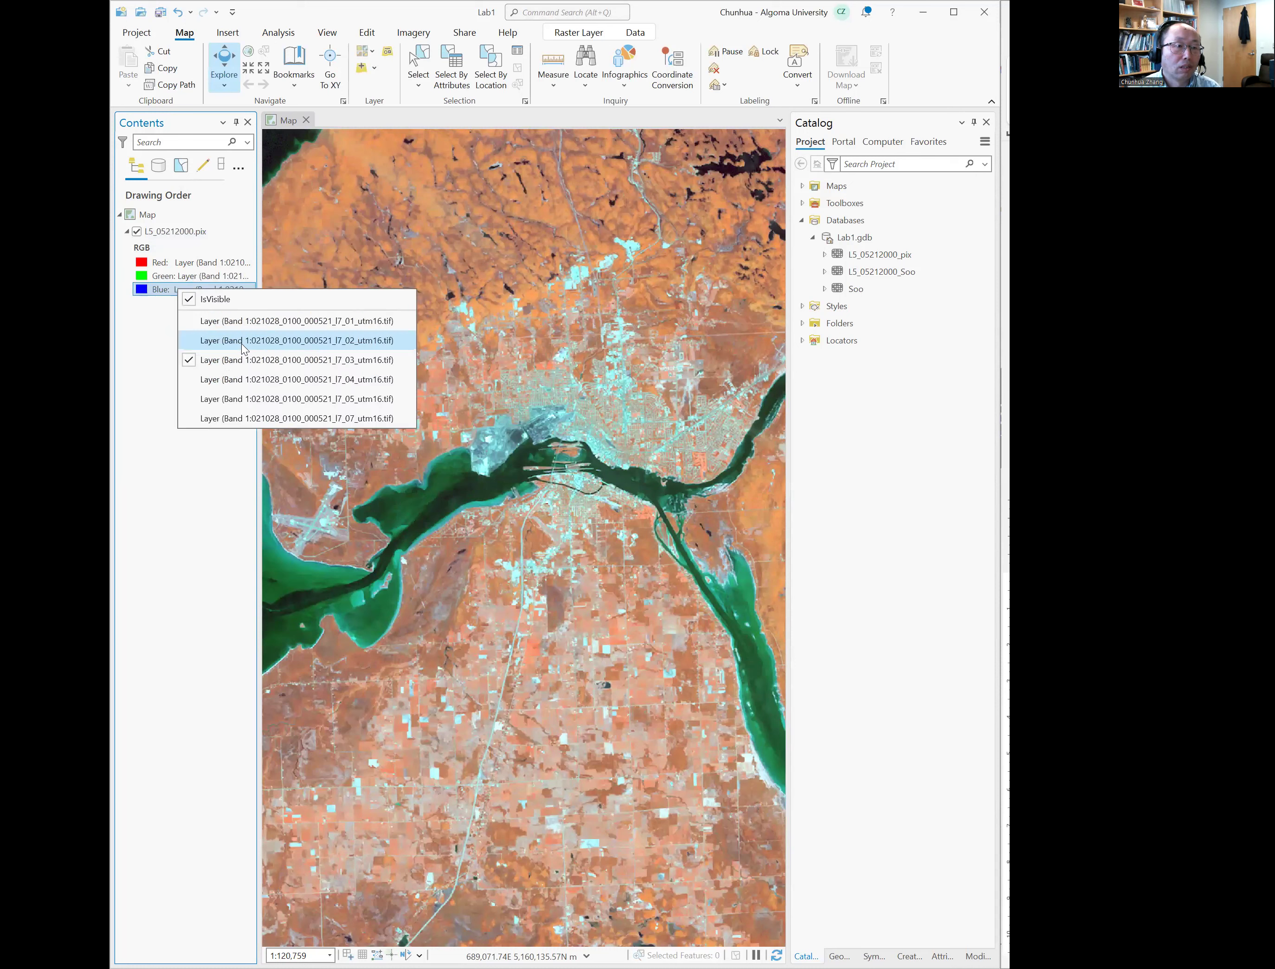
click(245, 379)
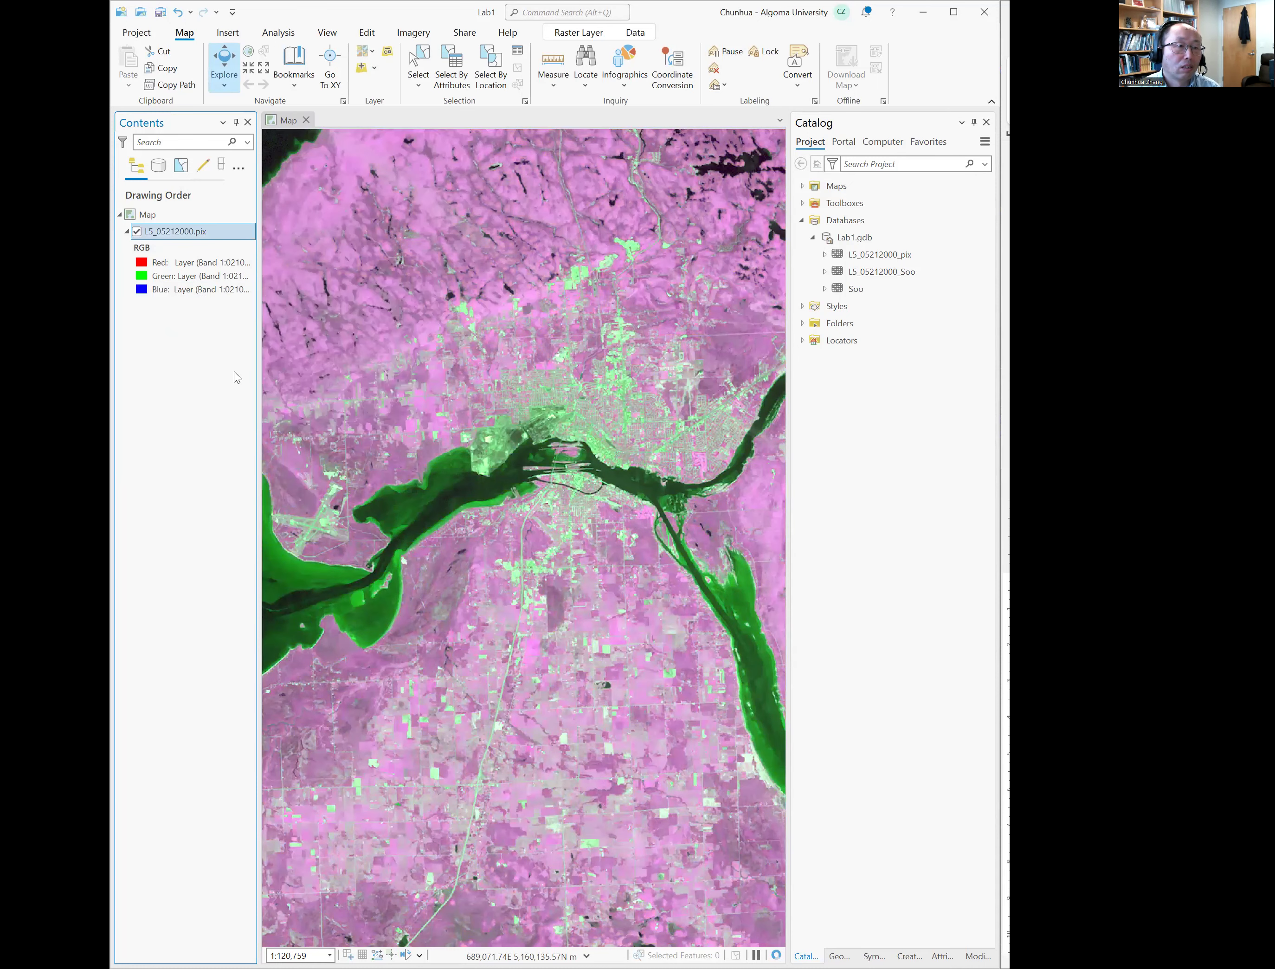
- Assign the layer 021028_0100_000521_l7_04_utm16.tif to the green channel of L5_05212000.pix as well
click(209, 263)
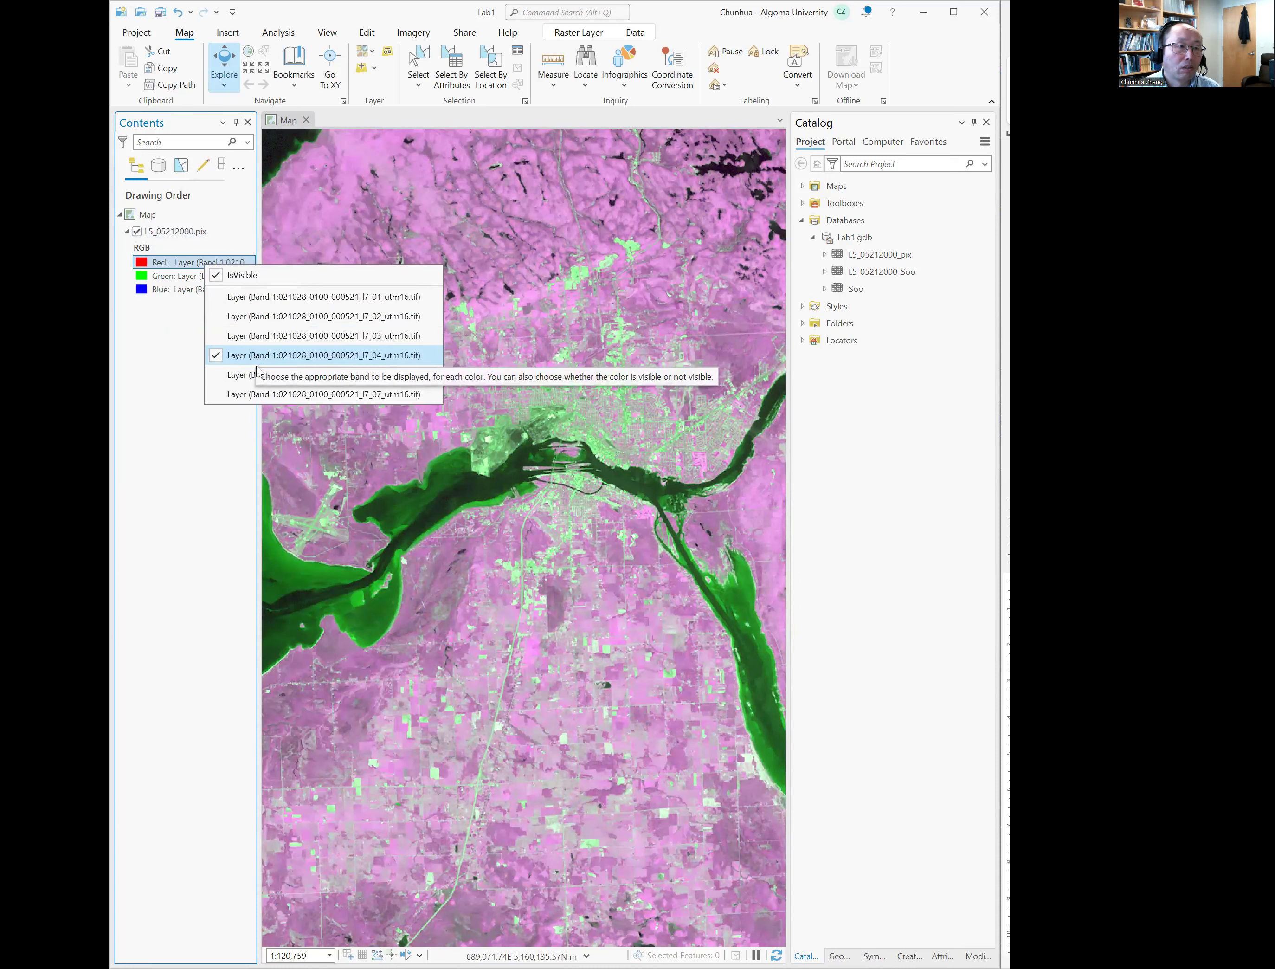
click(173, 278)
click(173, 278)
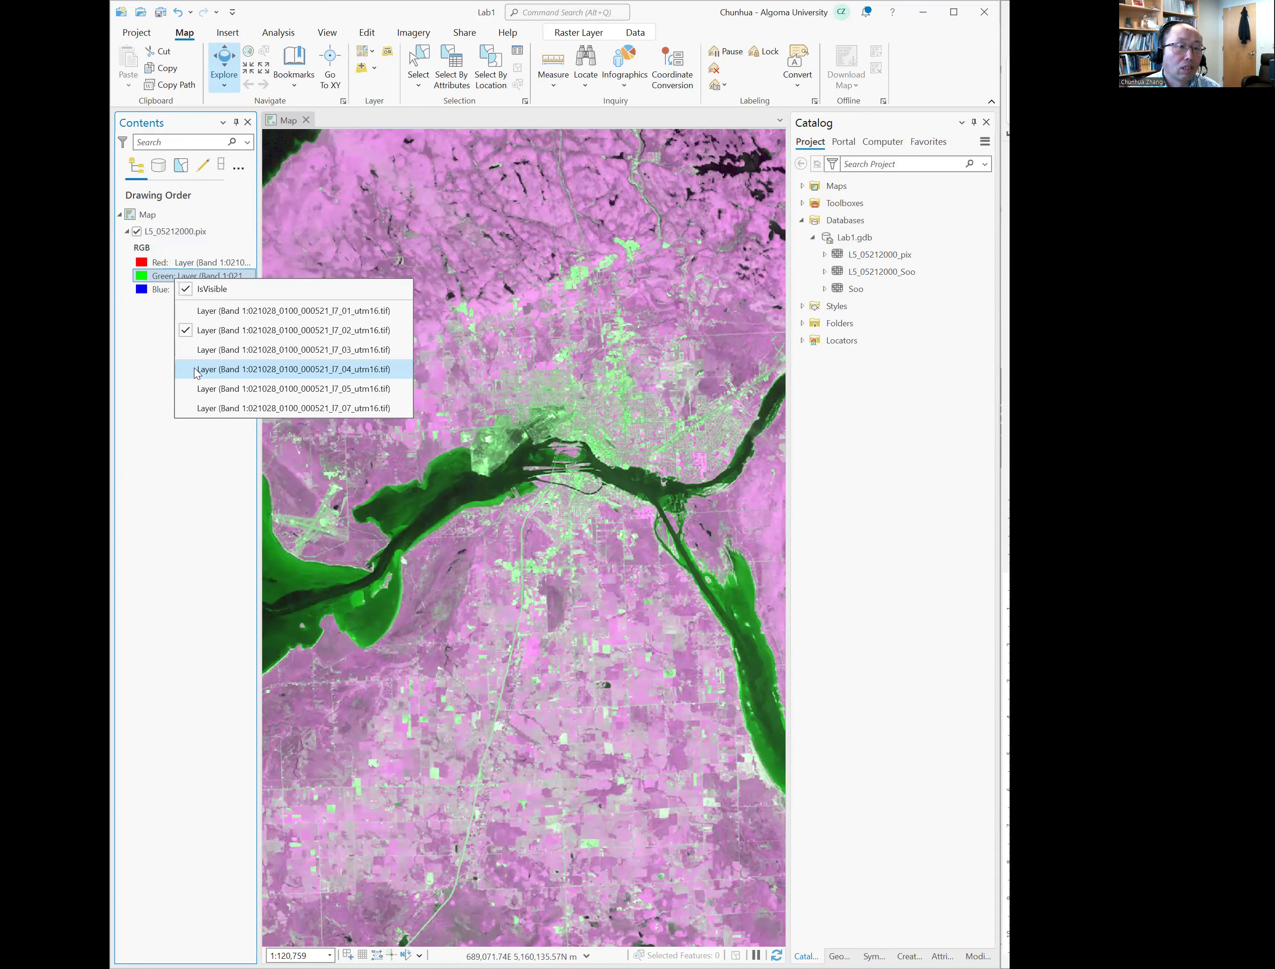
click(195, 366)
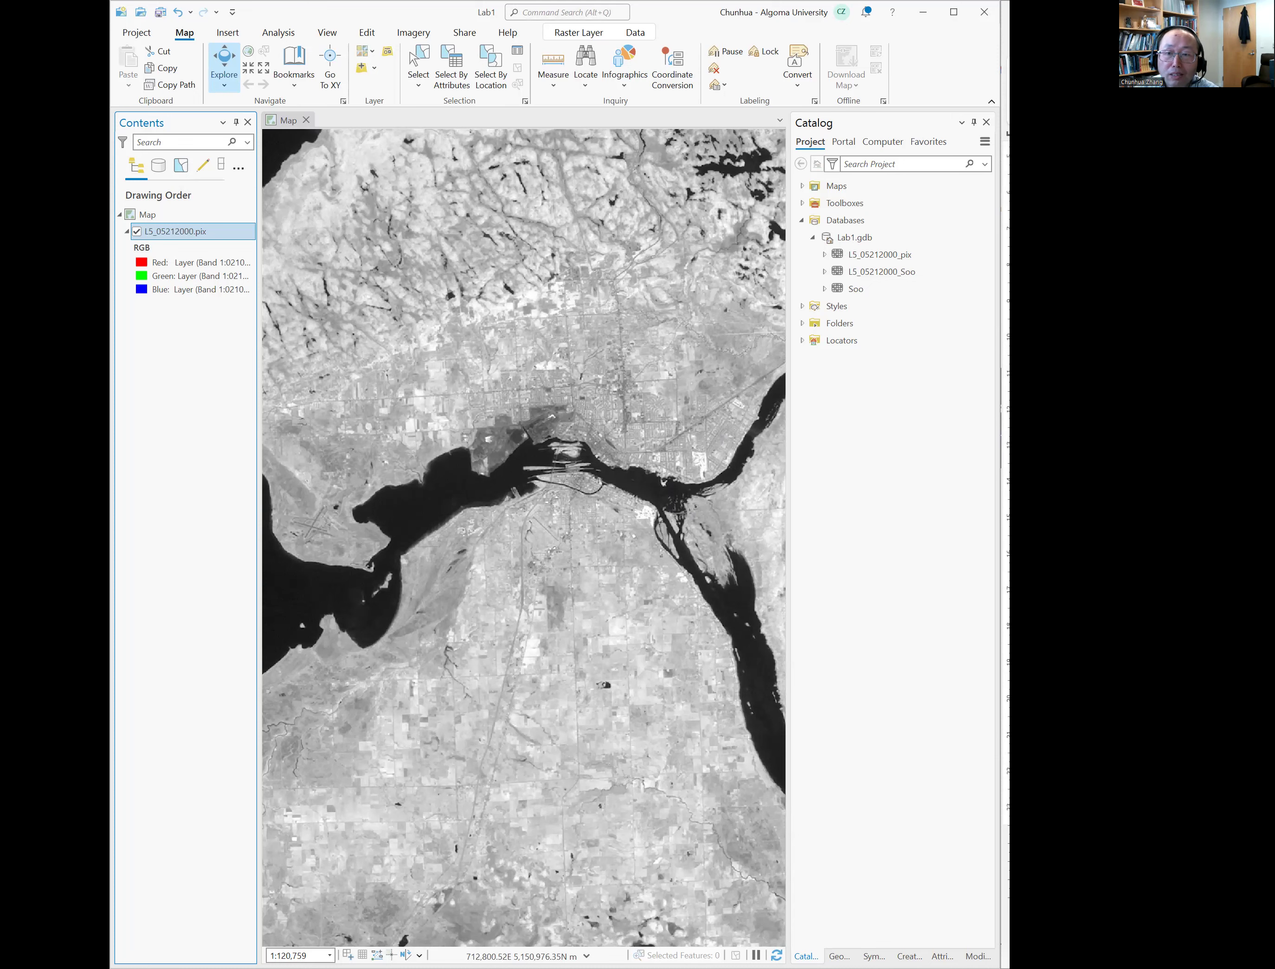
- Inspect the pixel values of the dark lake water, the bright northern land and spots farther south on the image
scroll(502, 338, up, 1)
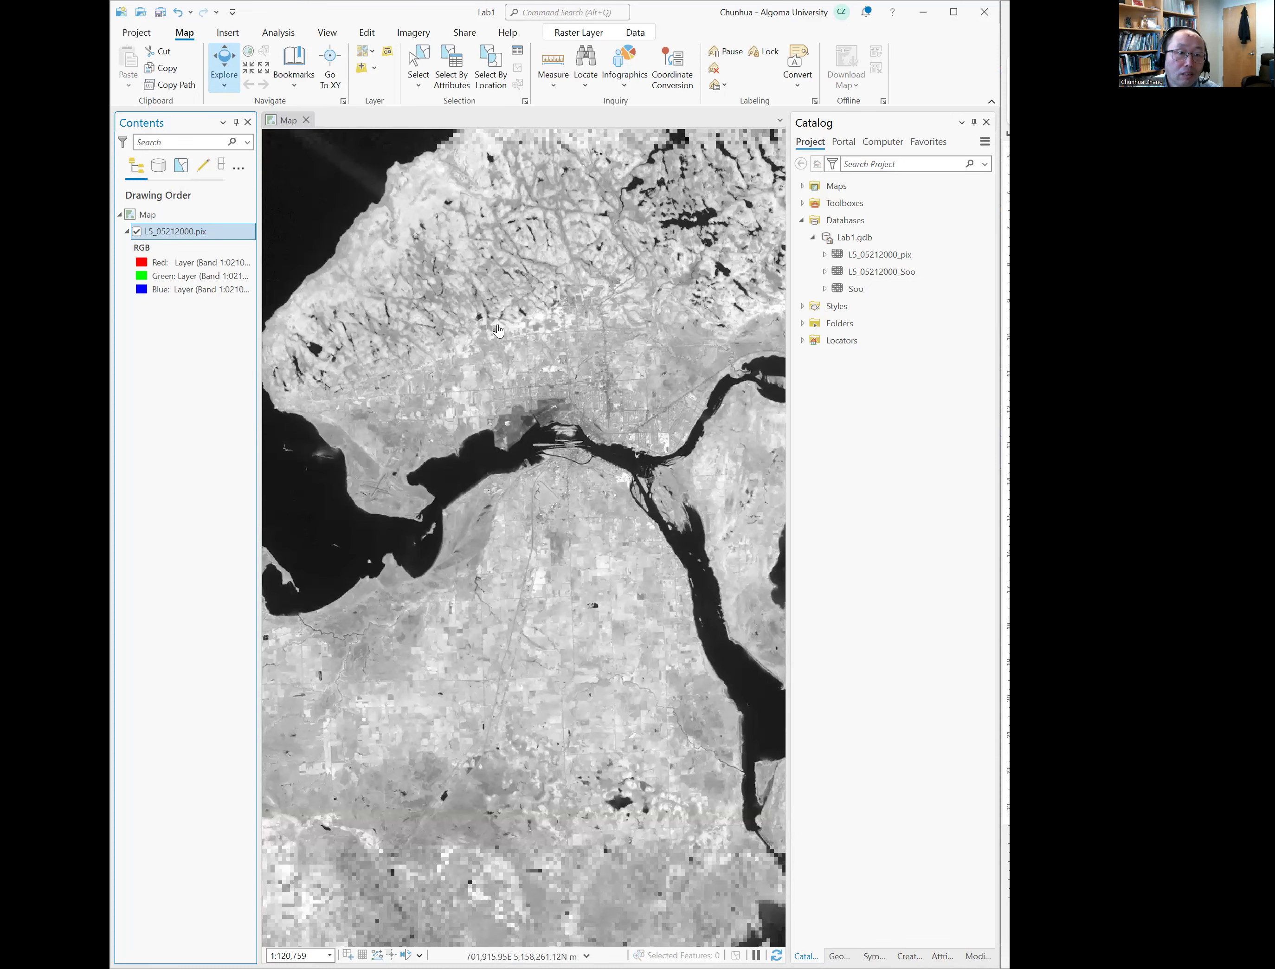
scroll(330, 228, down, 1)
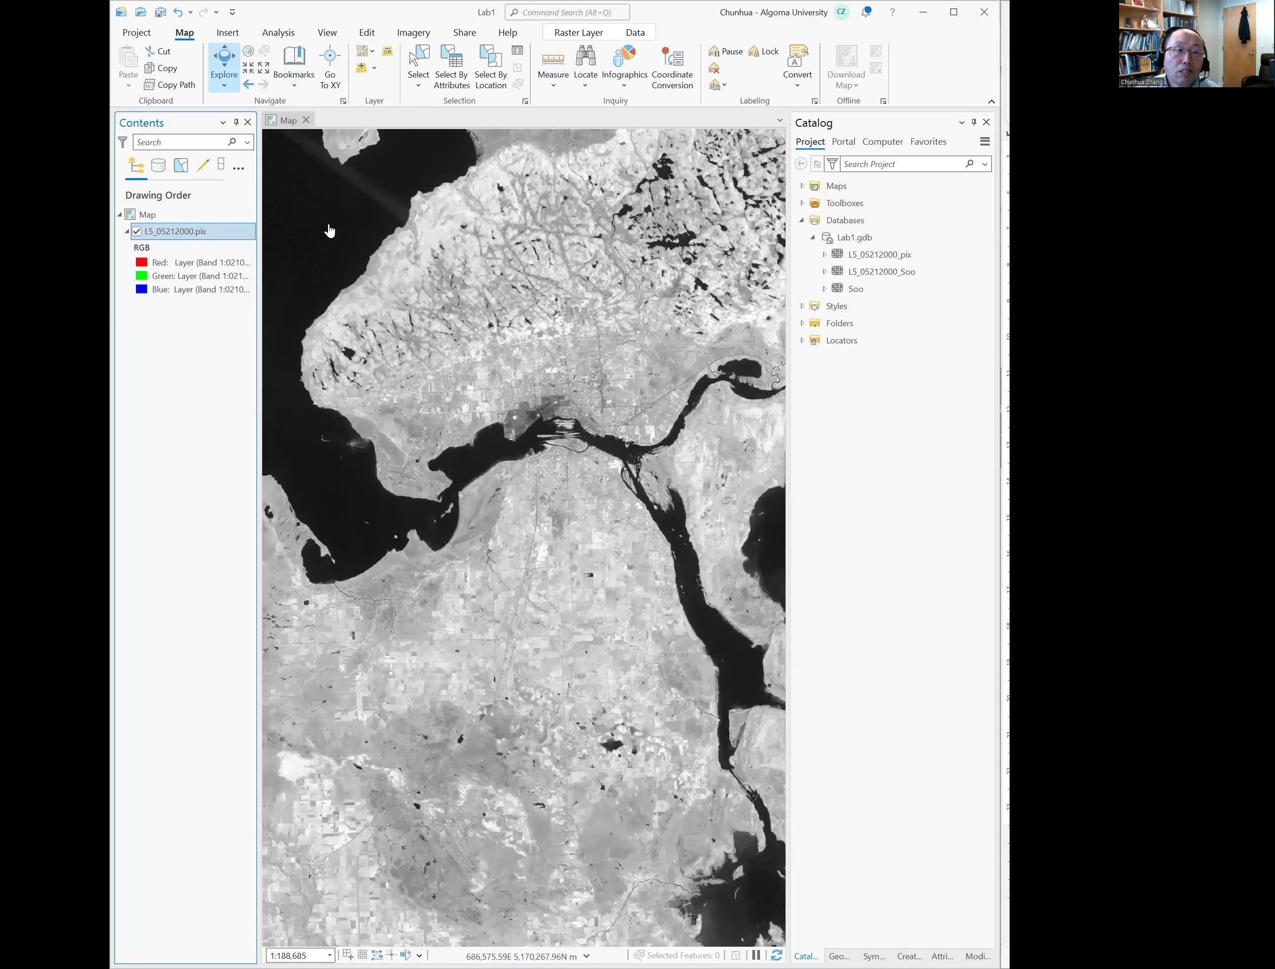
click(321, 241)
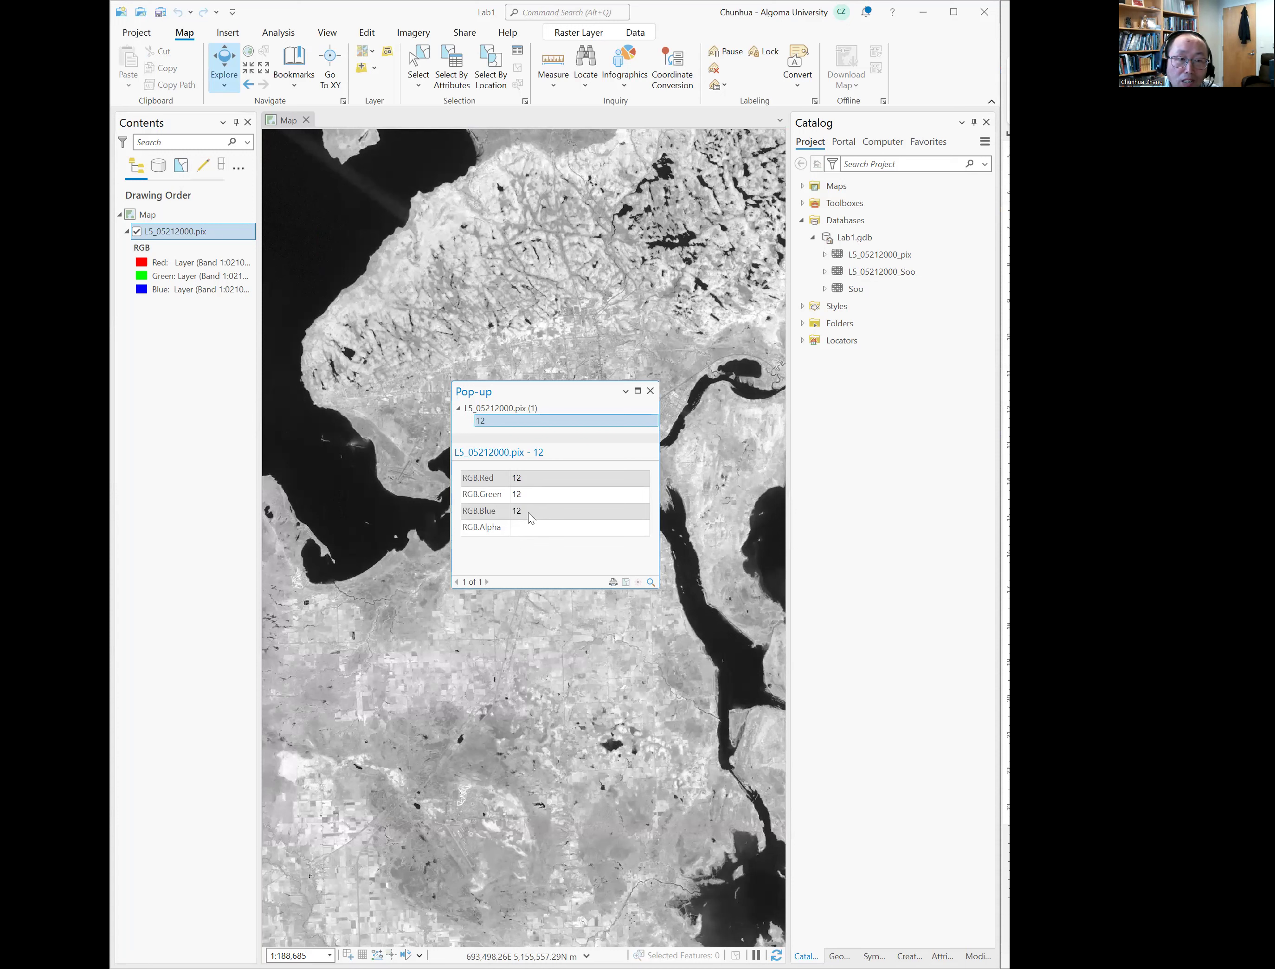
click(466, 220)
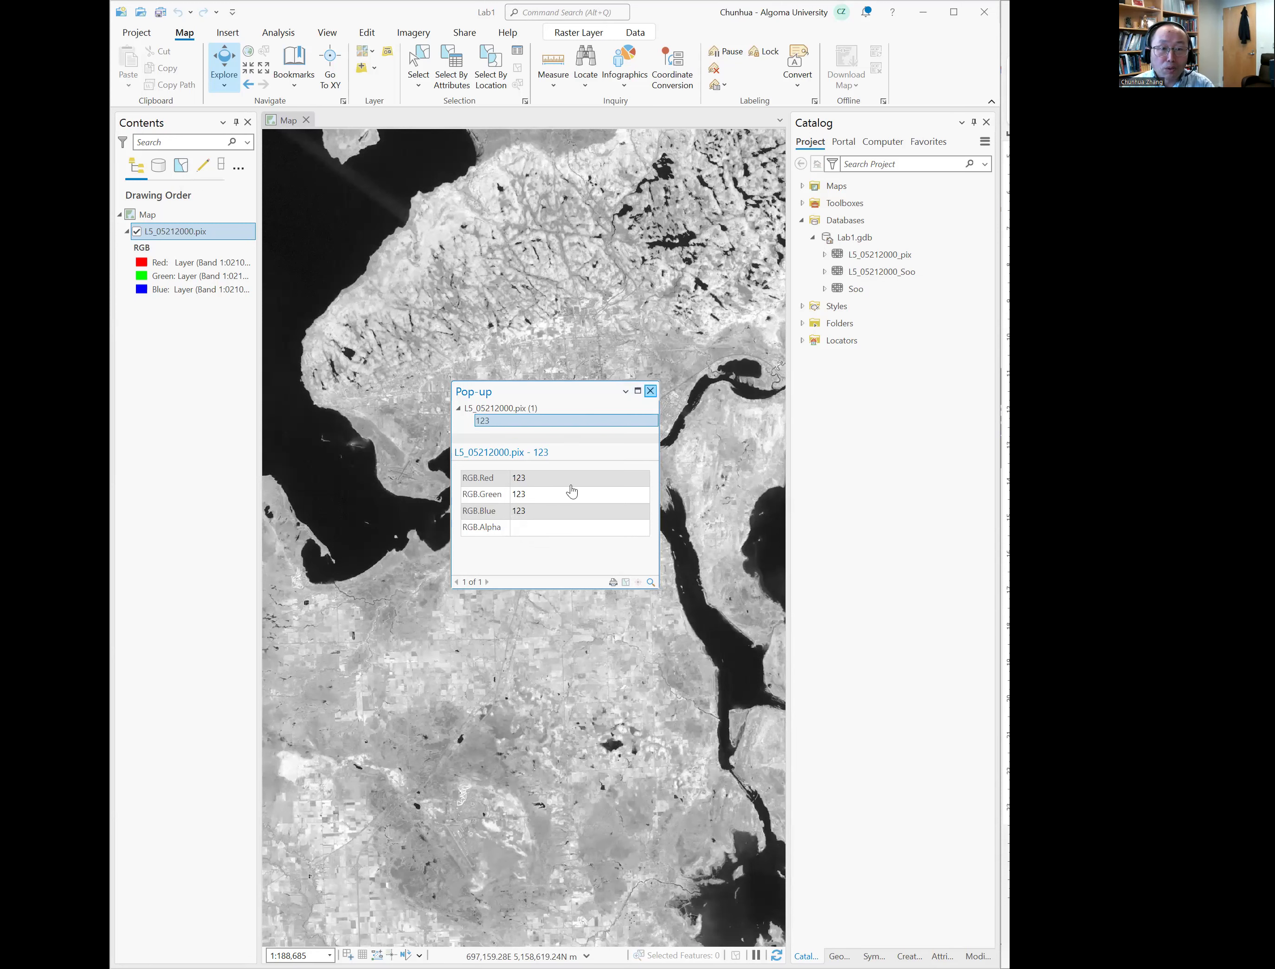
click(650, 391)
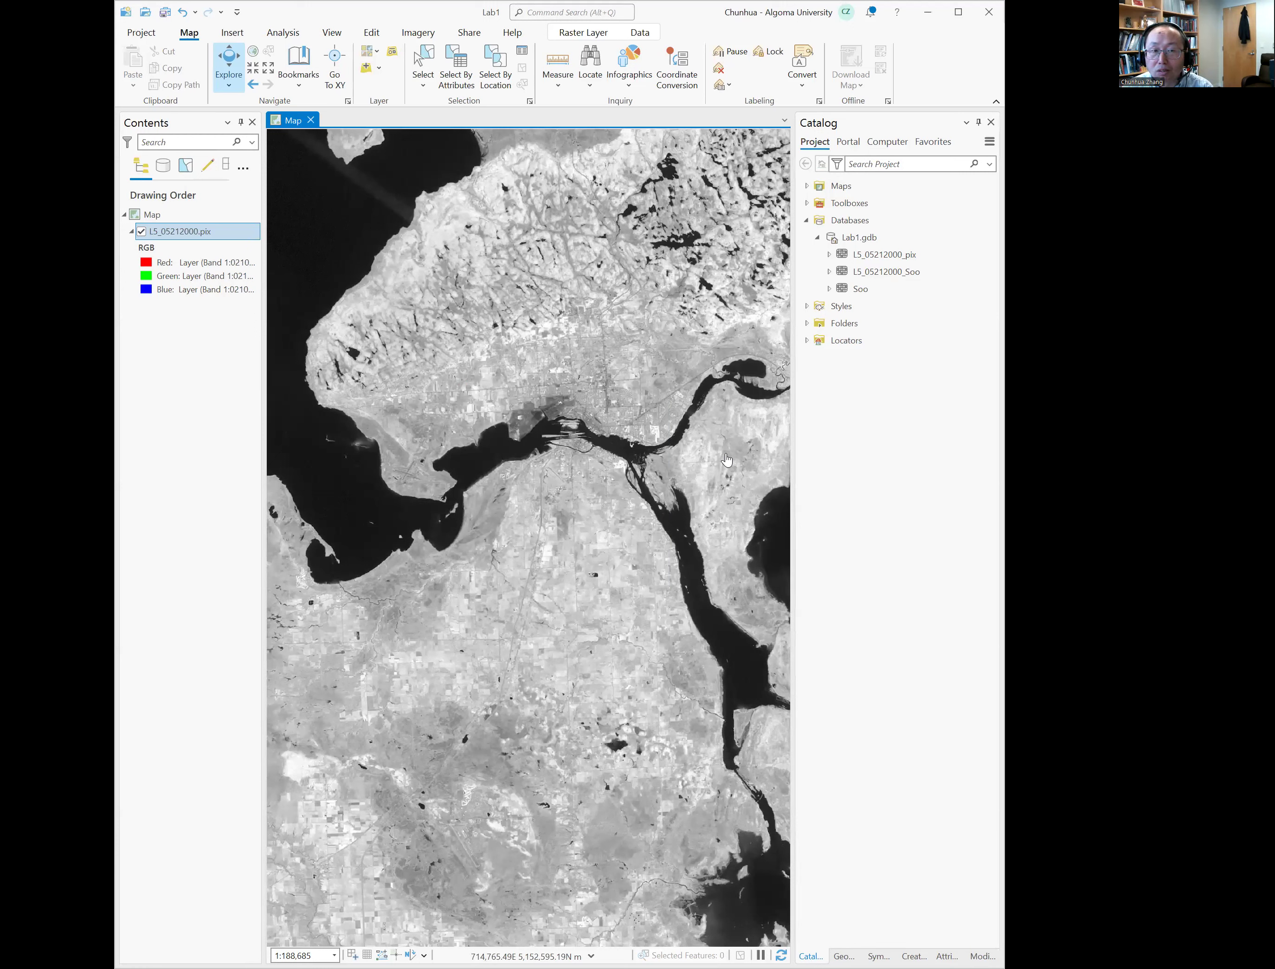
click(598, 351)
click(576, 651)
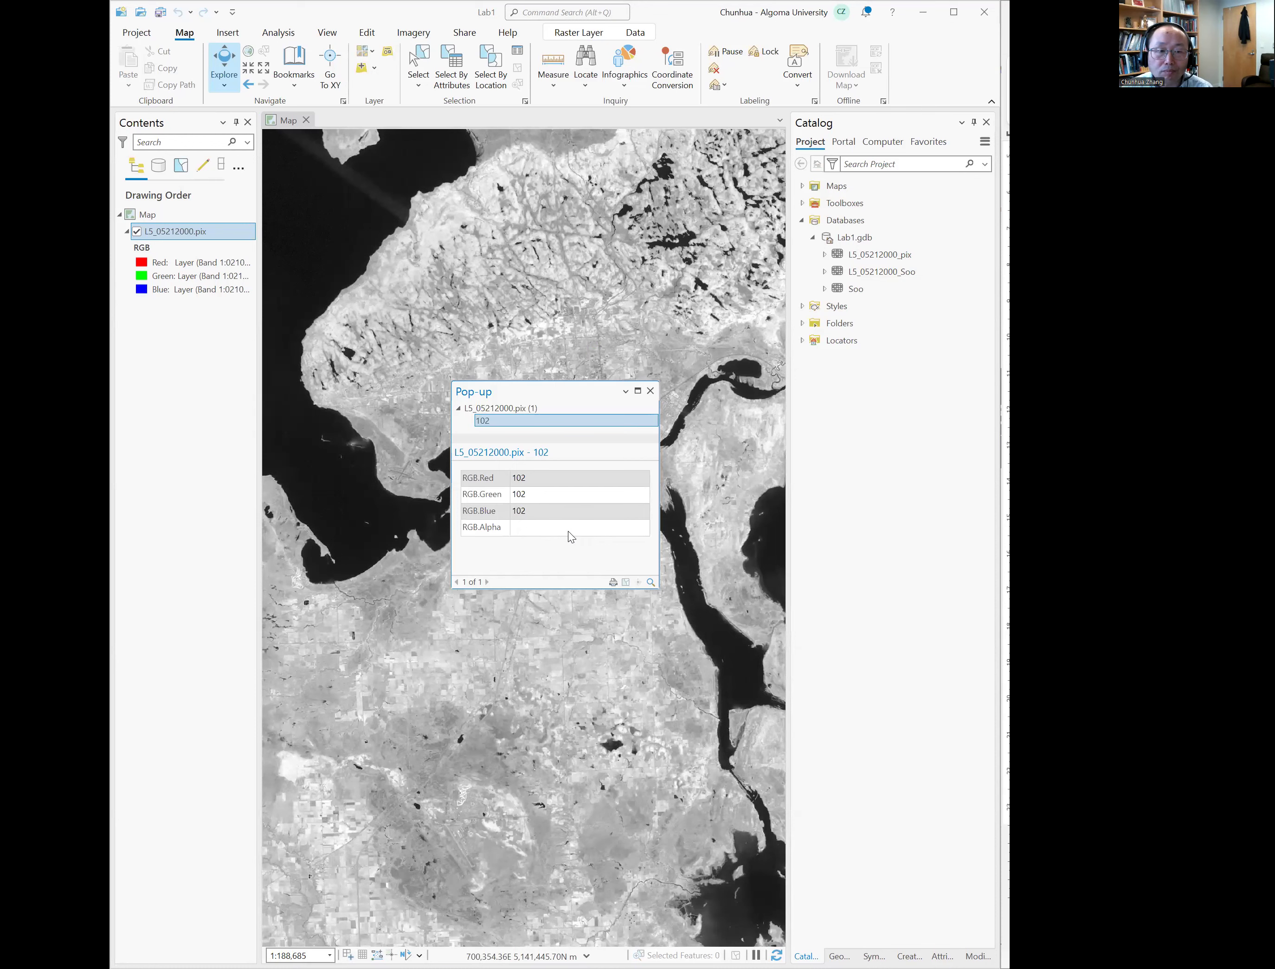
click(651, 396)
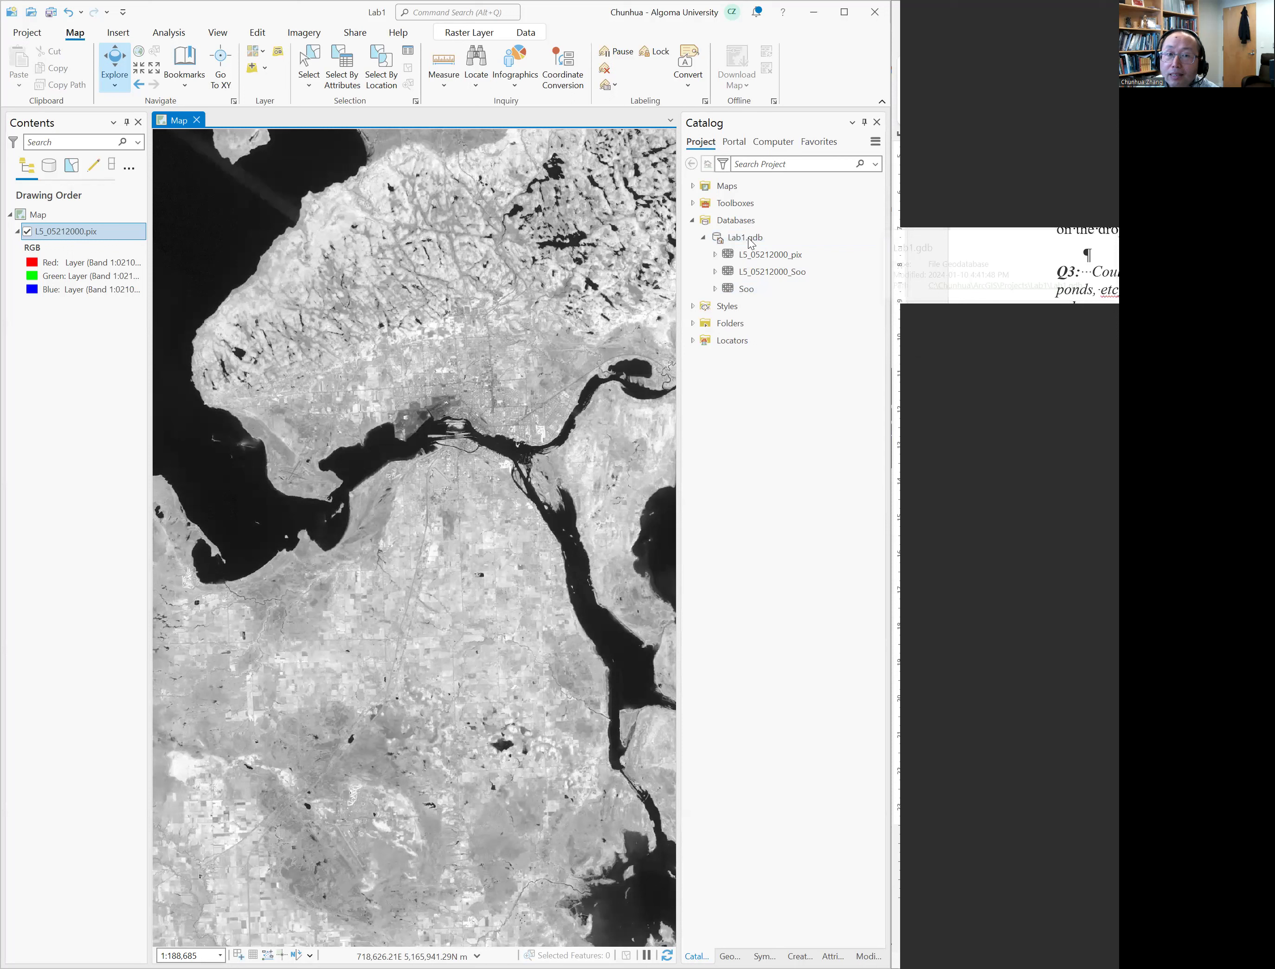
- Start a new feature class in the Lab1.gdb geodatabase, named LandUses and with the feature type Point
click(754, 243)
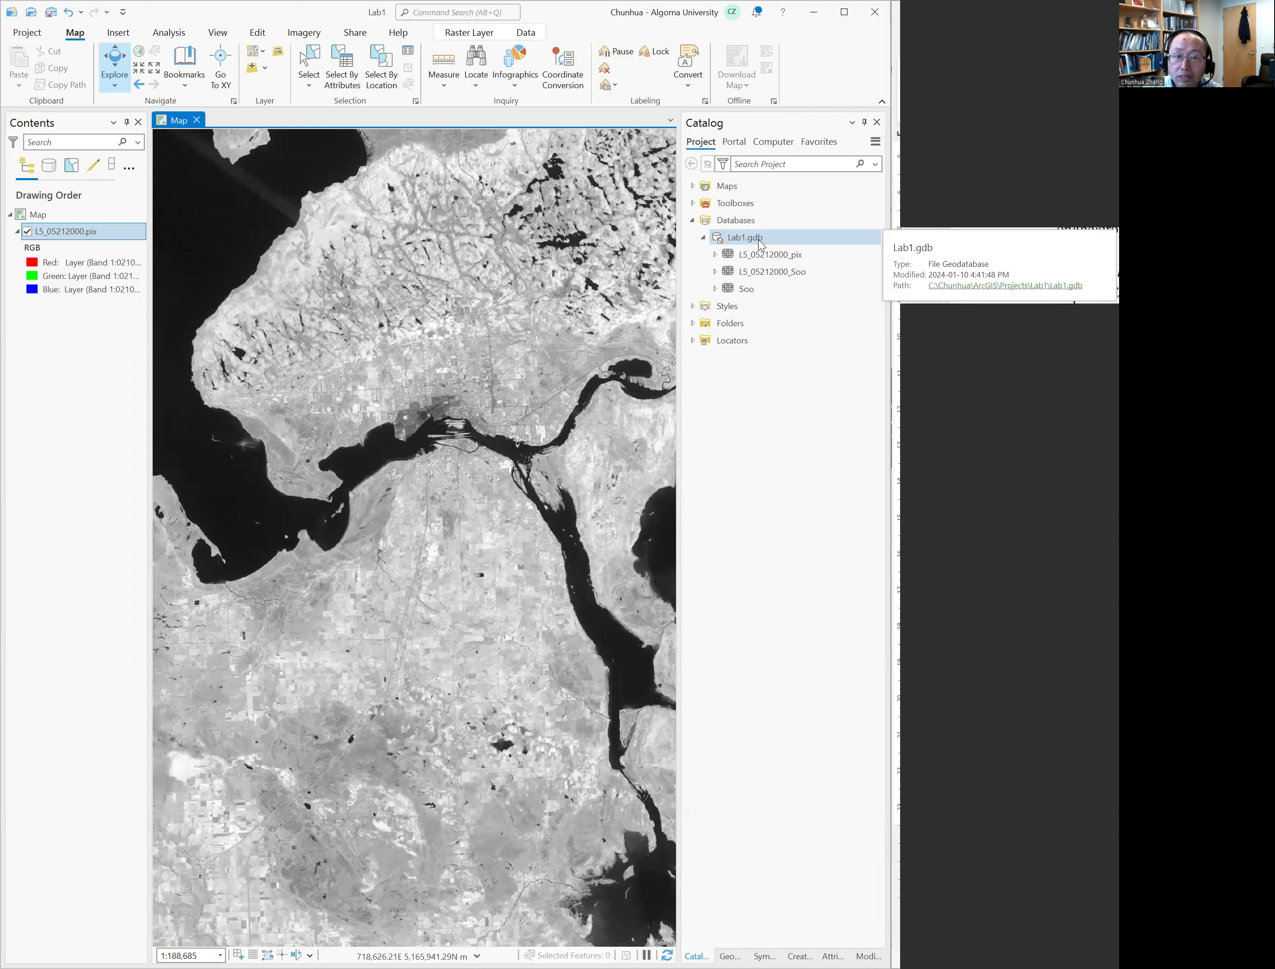
click(759, 240)
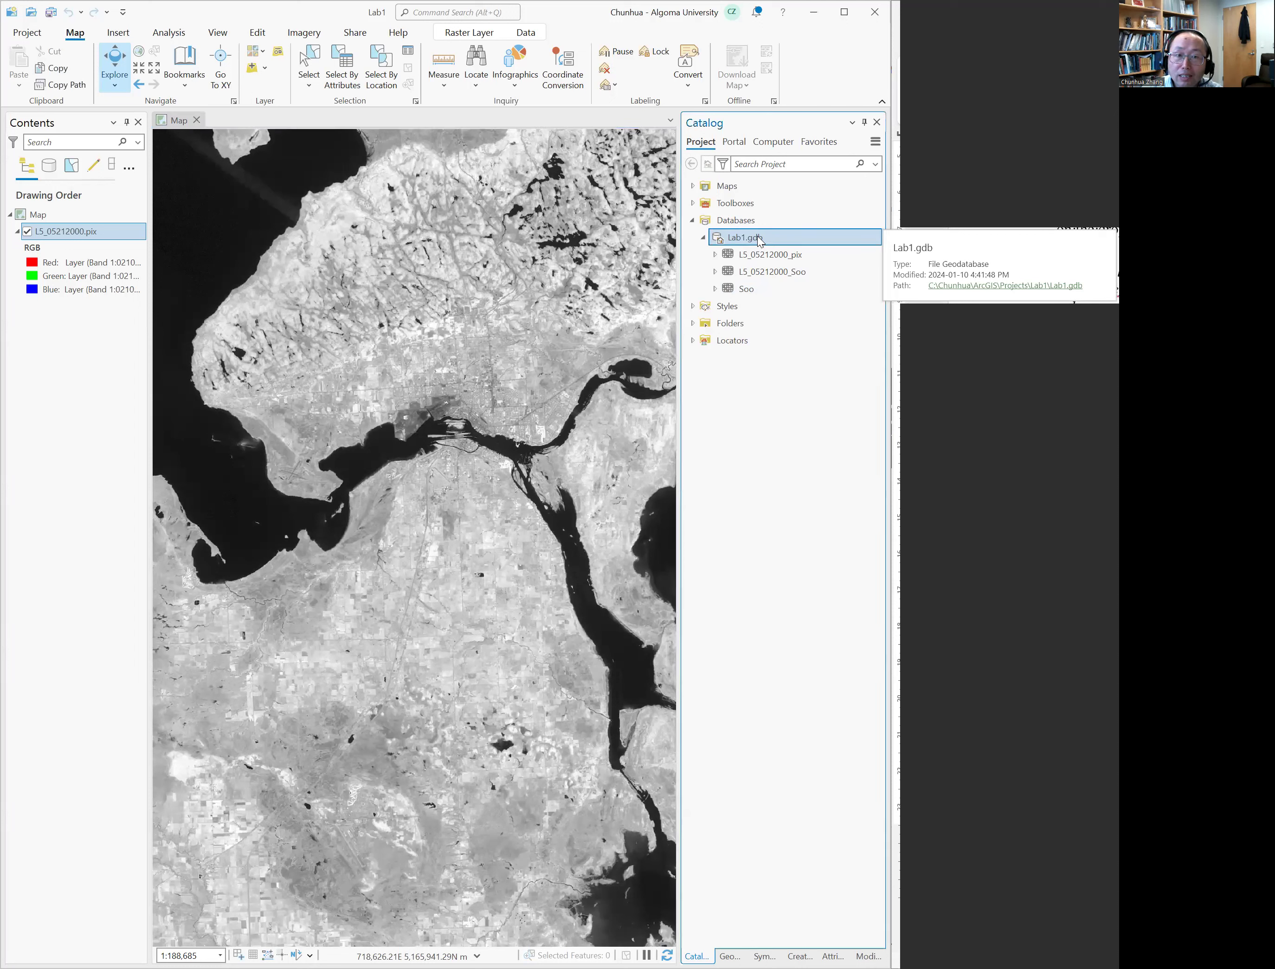
right_click(759, 240)
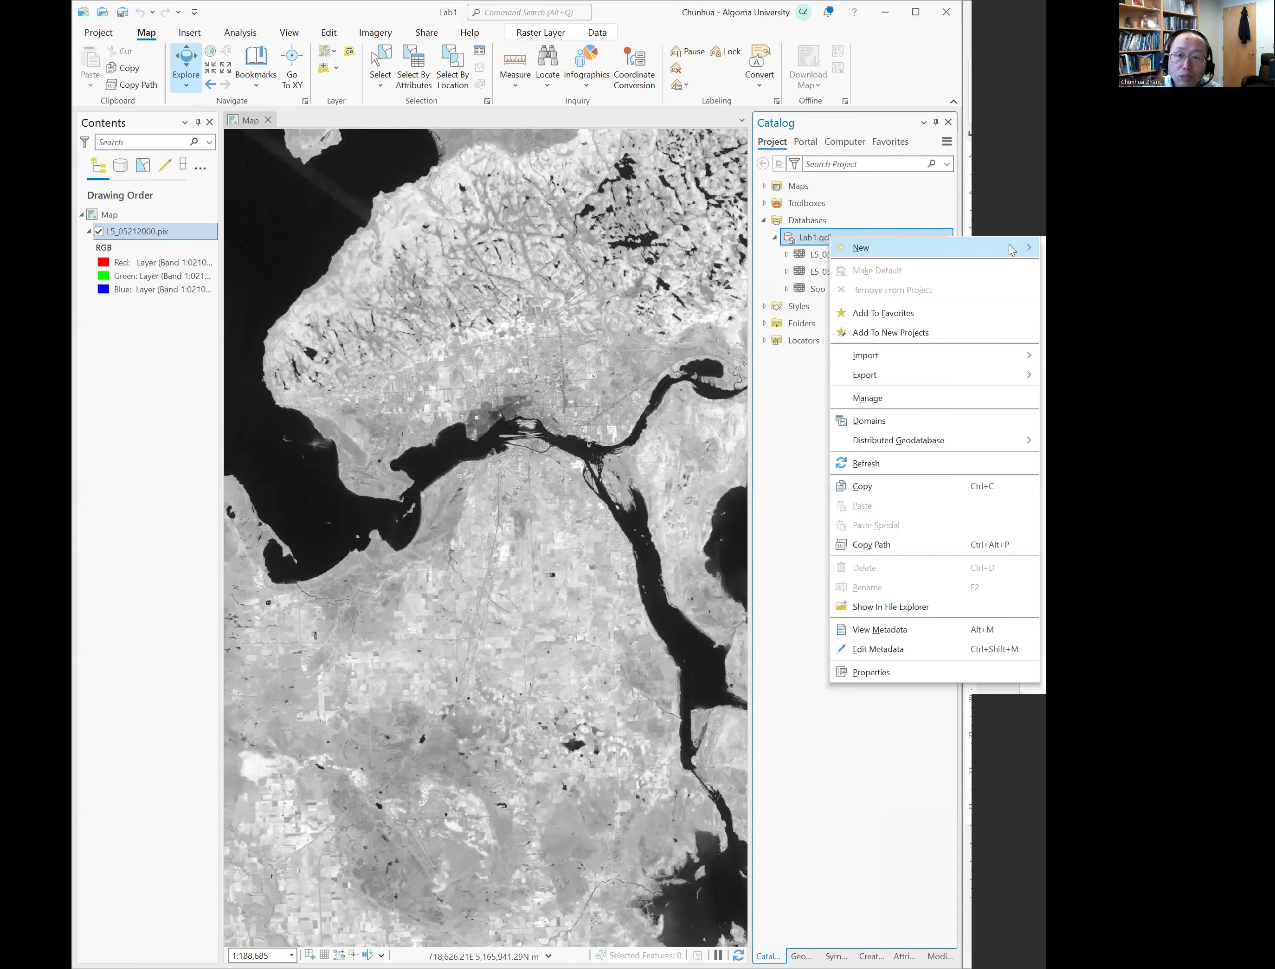
mouse_move(1026, 249)
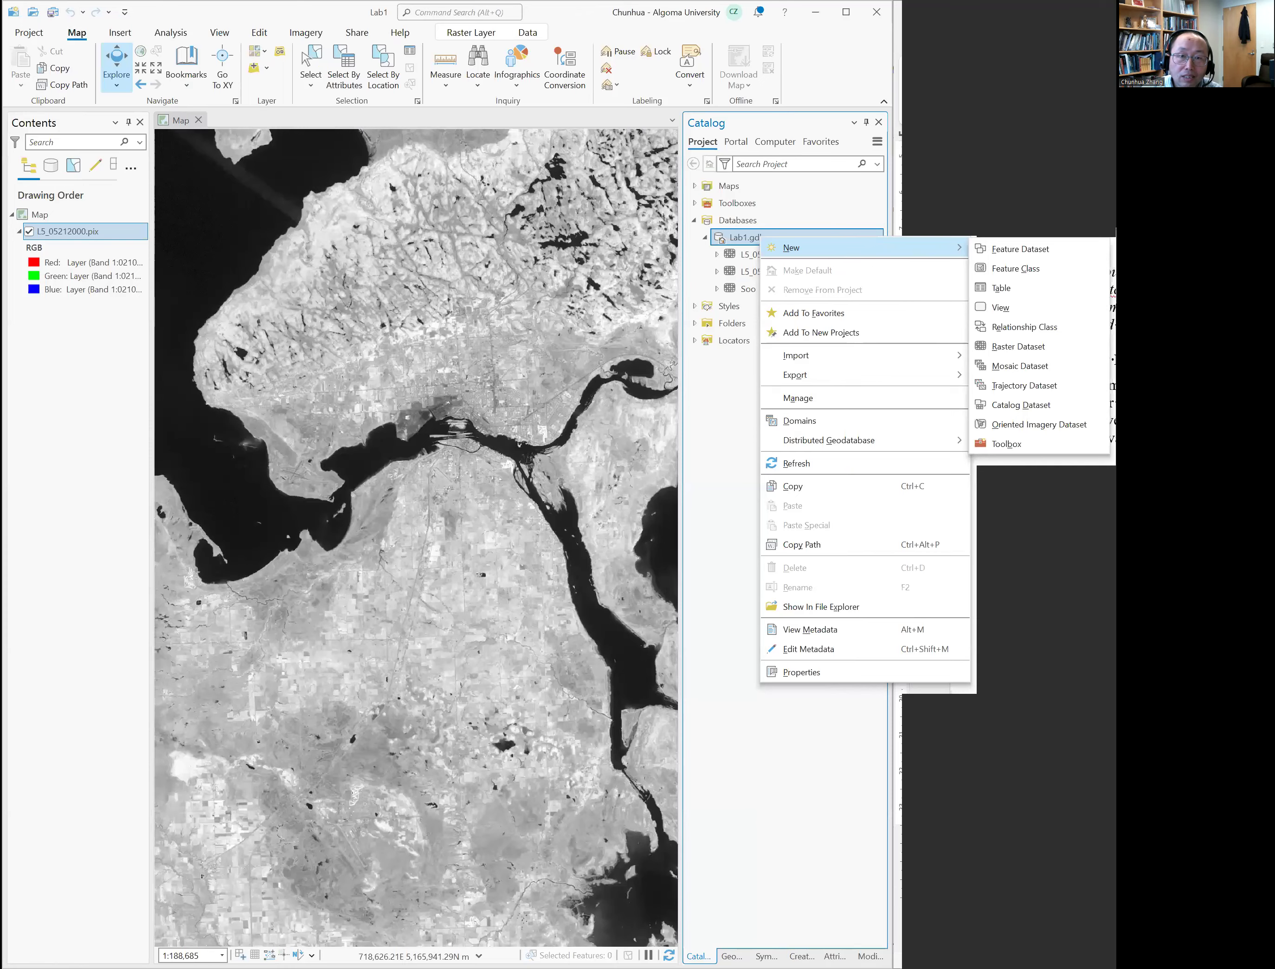
click(1015, 269)
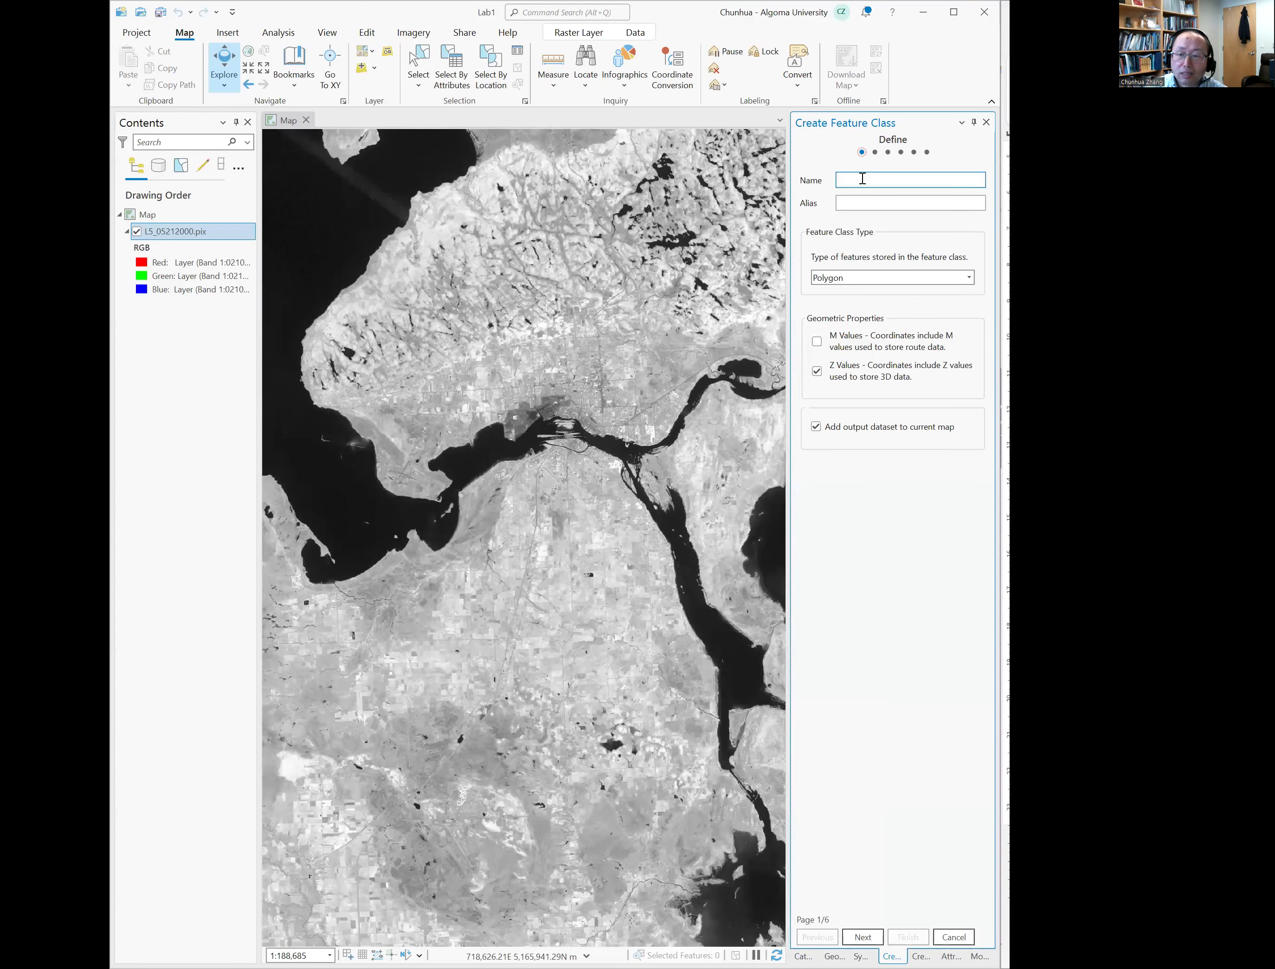
text(L)
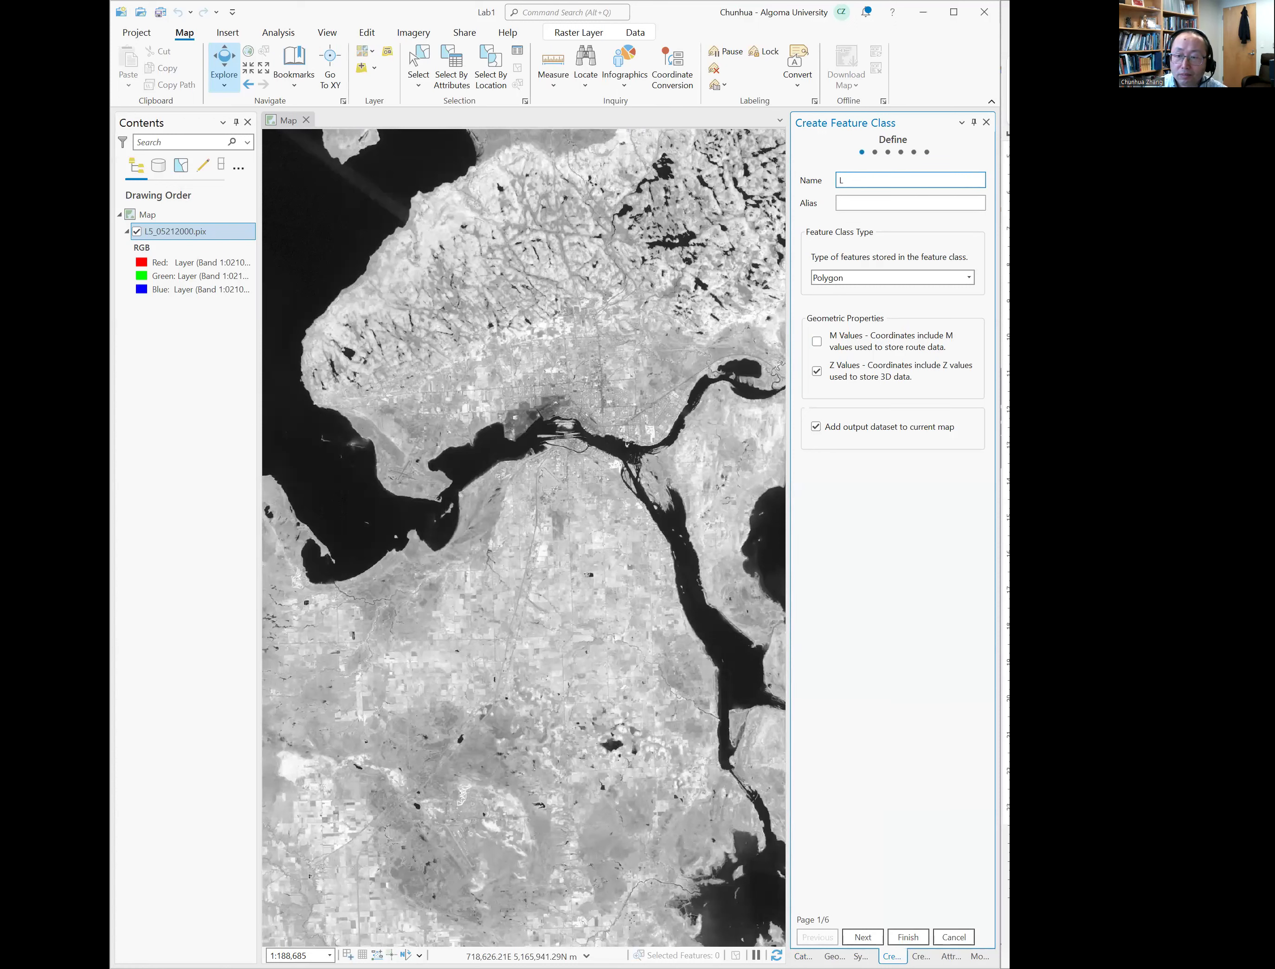
text(andUses)
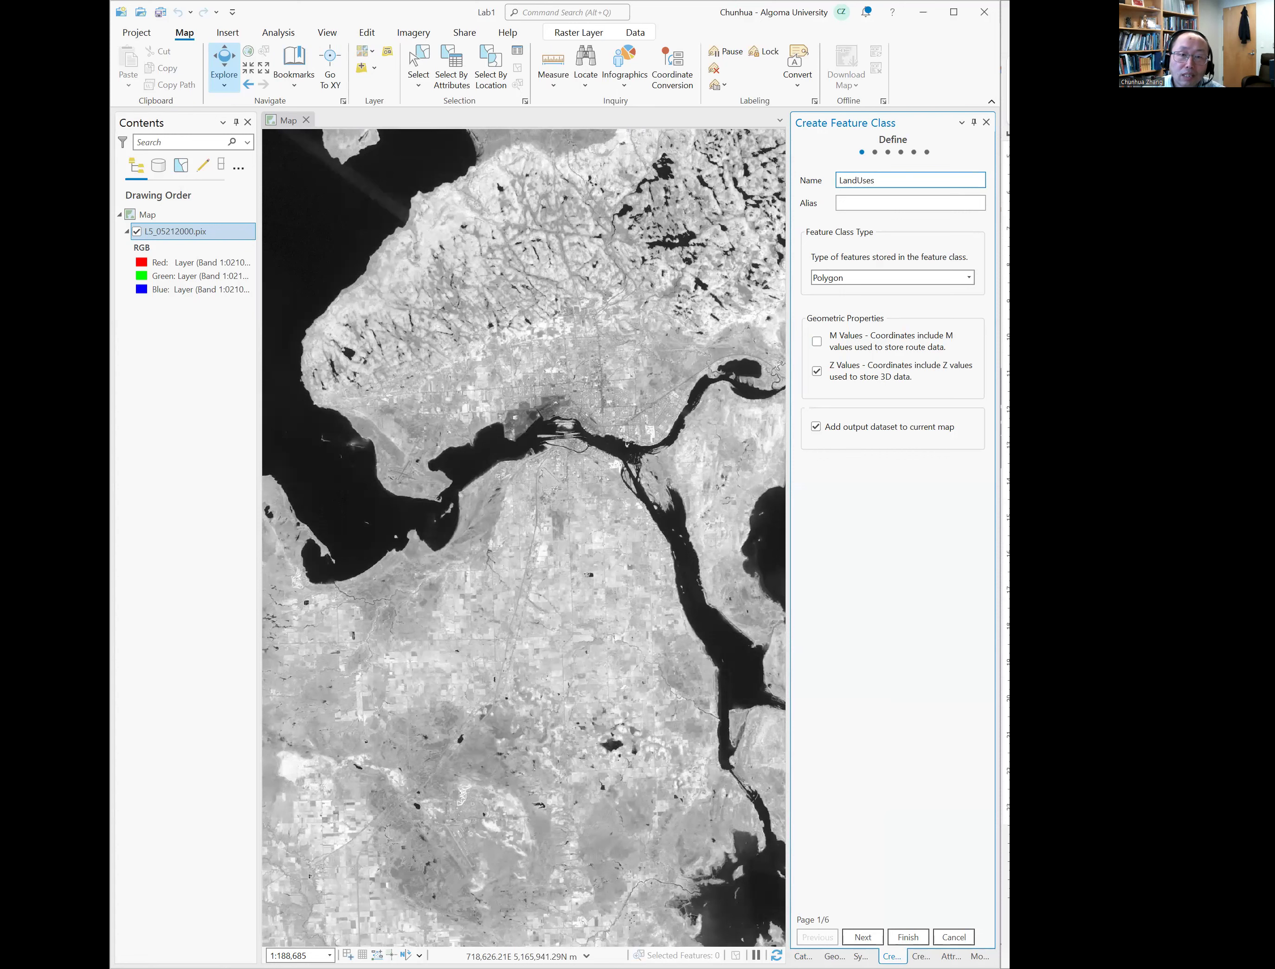
click(900, 277)
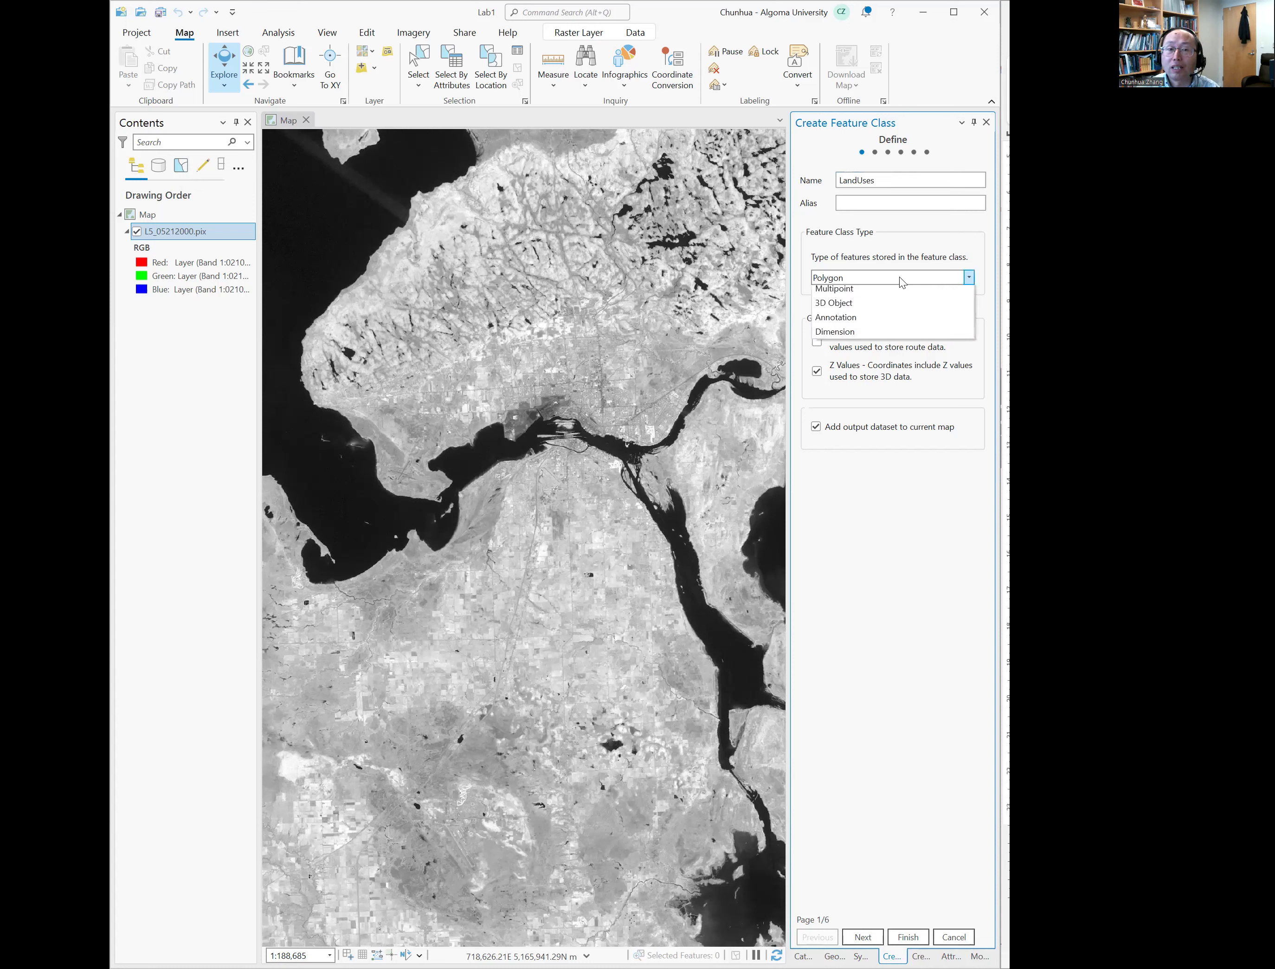
click(871, 323)
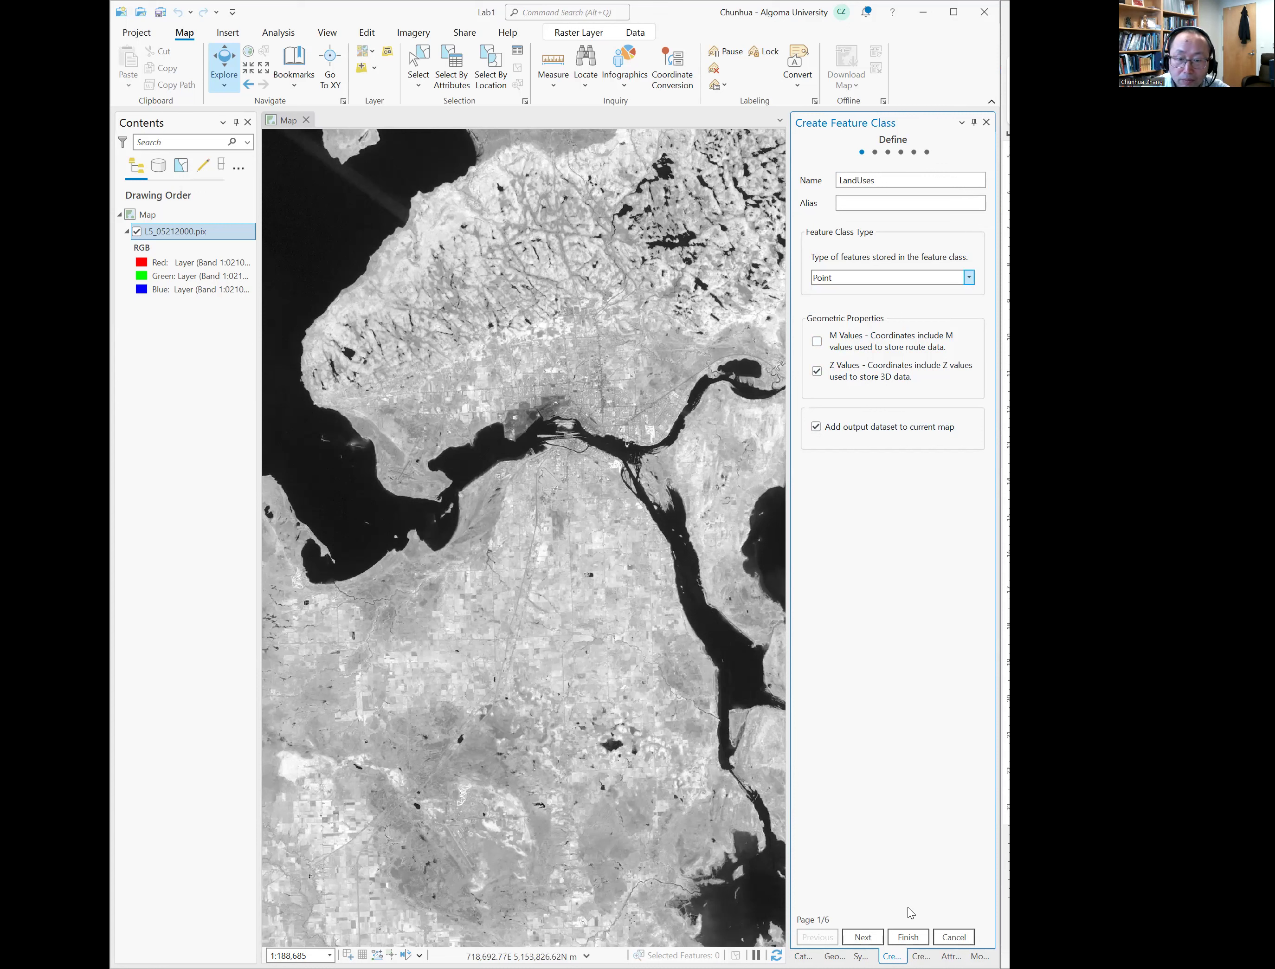
- Add a Text field named LandClasses to the new feature class and finish creating it
click(874, 940)
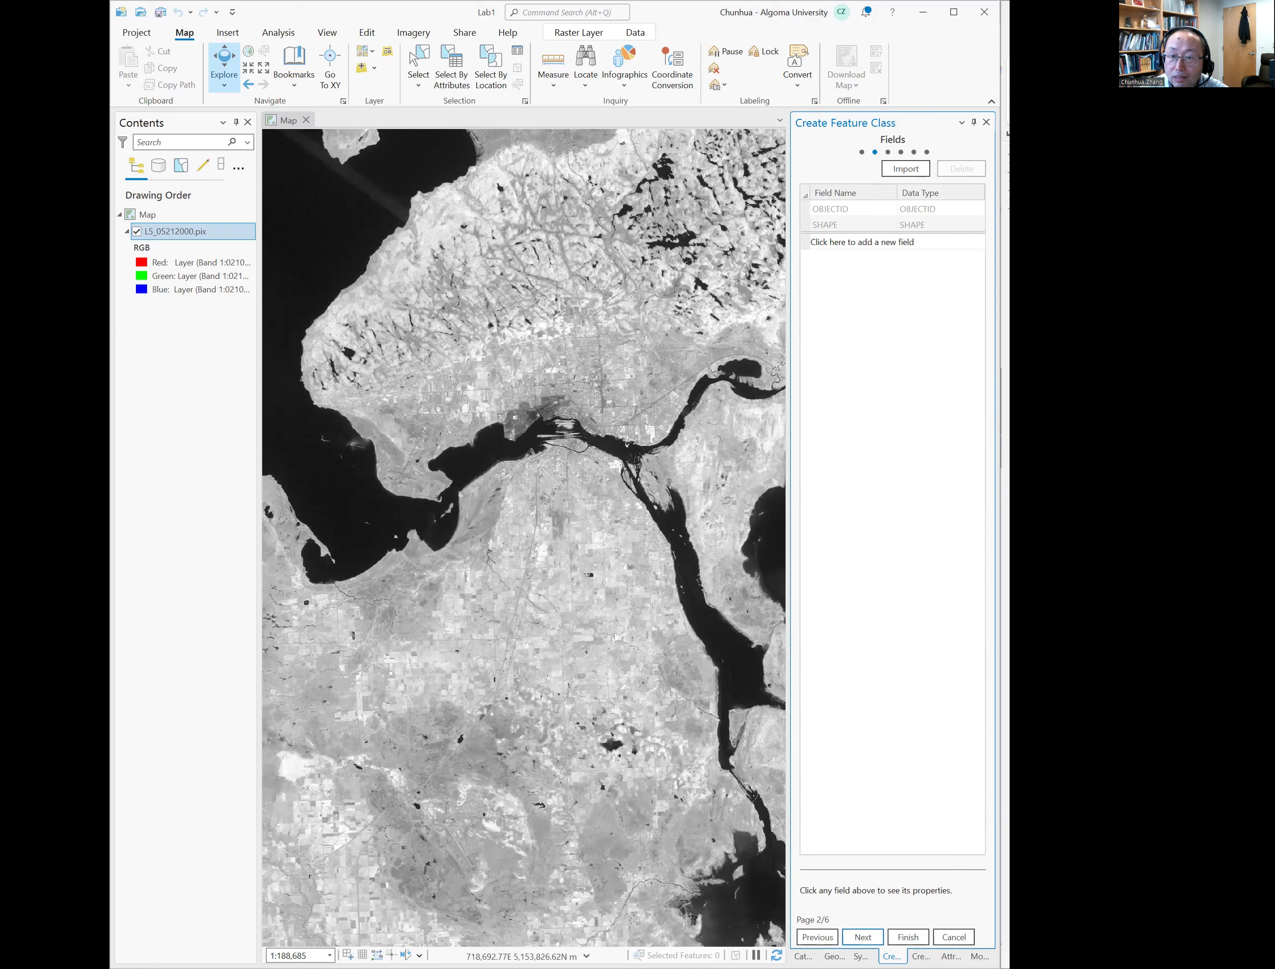
click(876, 244)
text(Landu)
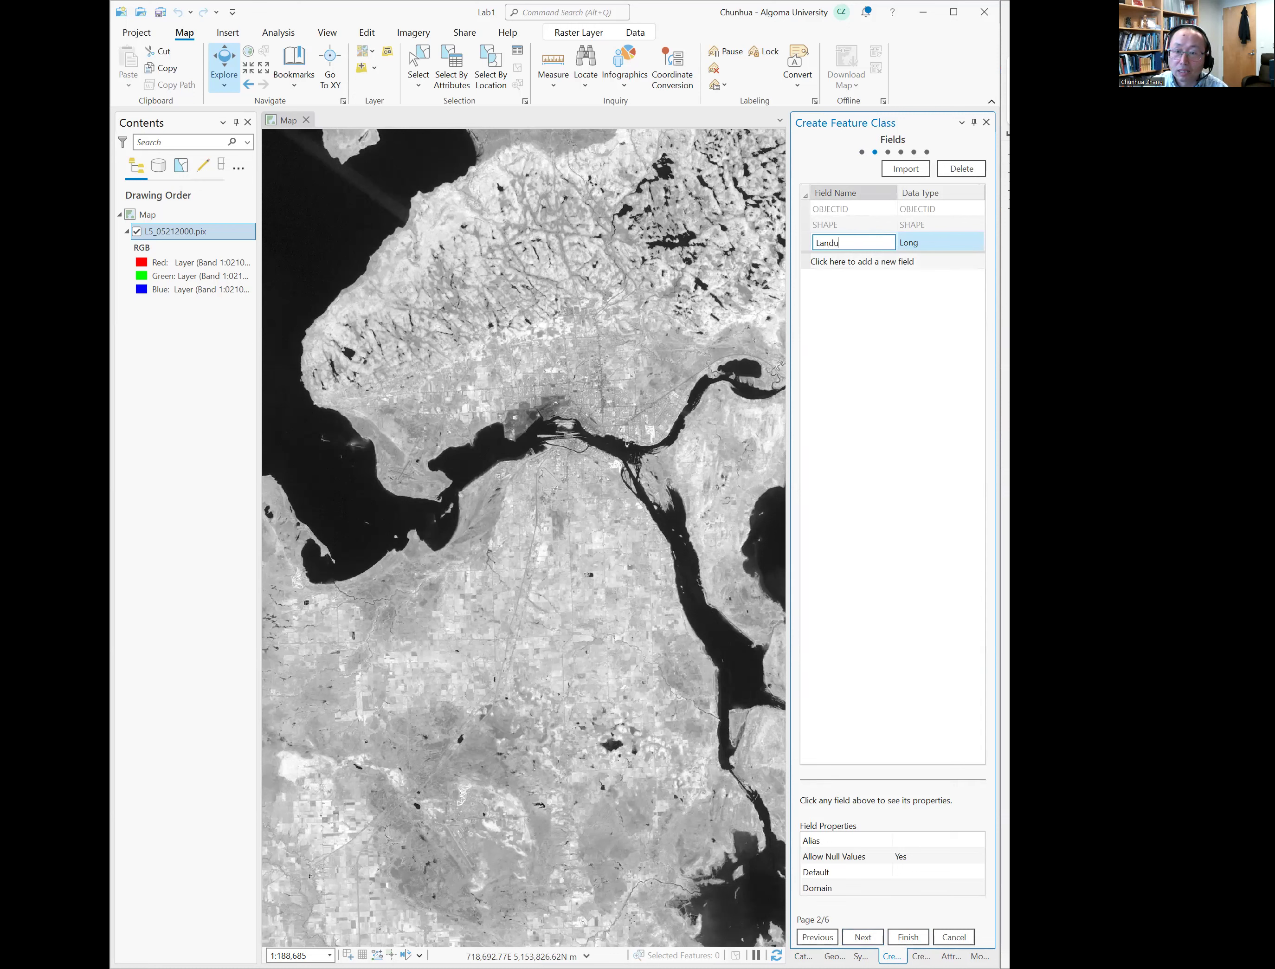
key(BackSpace)
text(Classes)
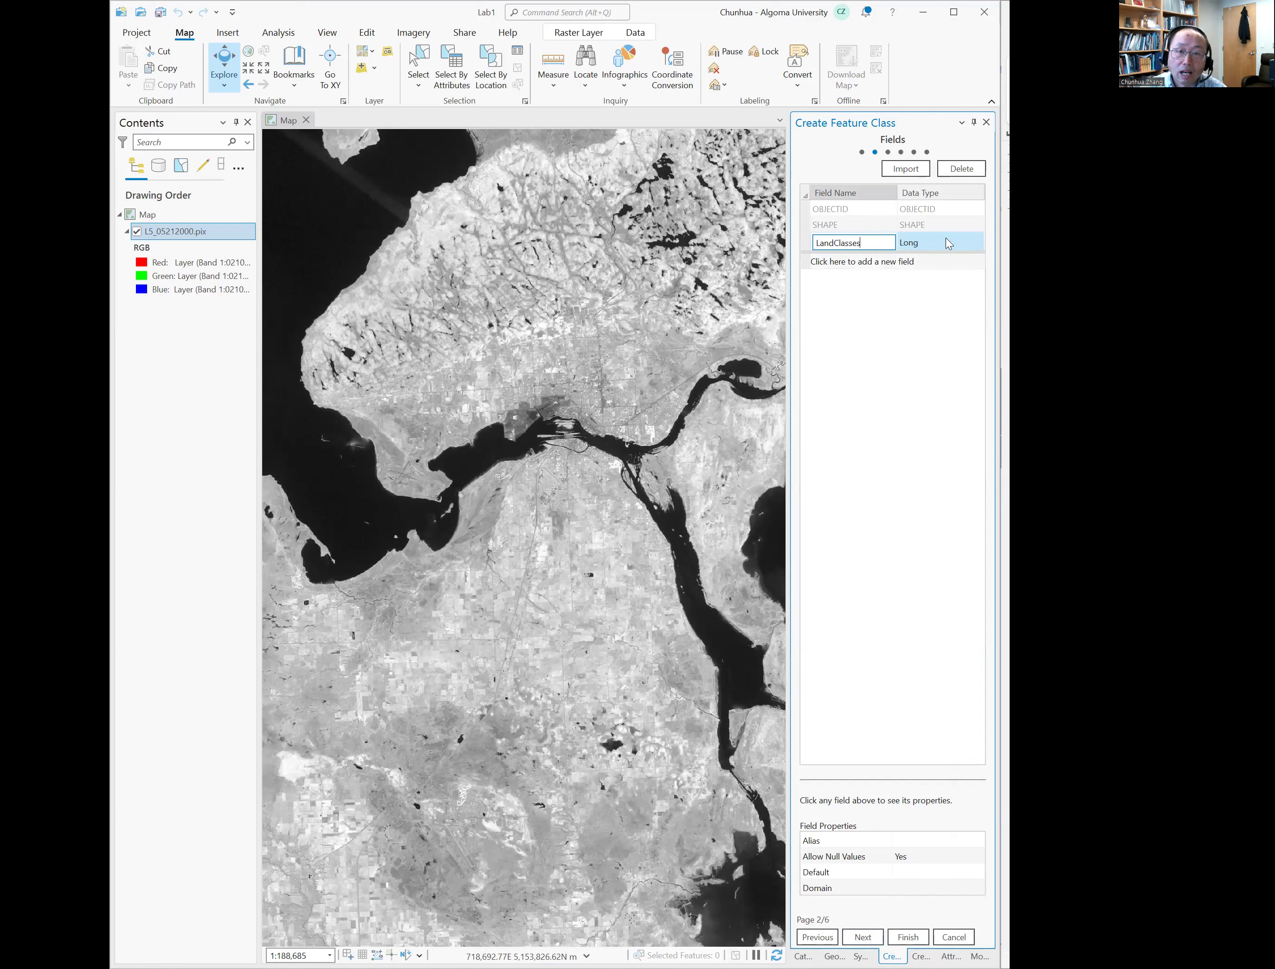
click(948, 244)
click(948, 244)
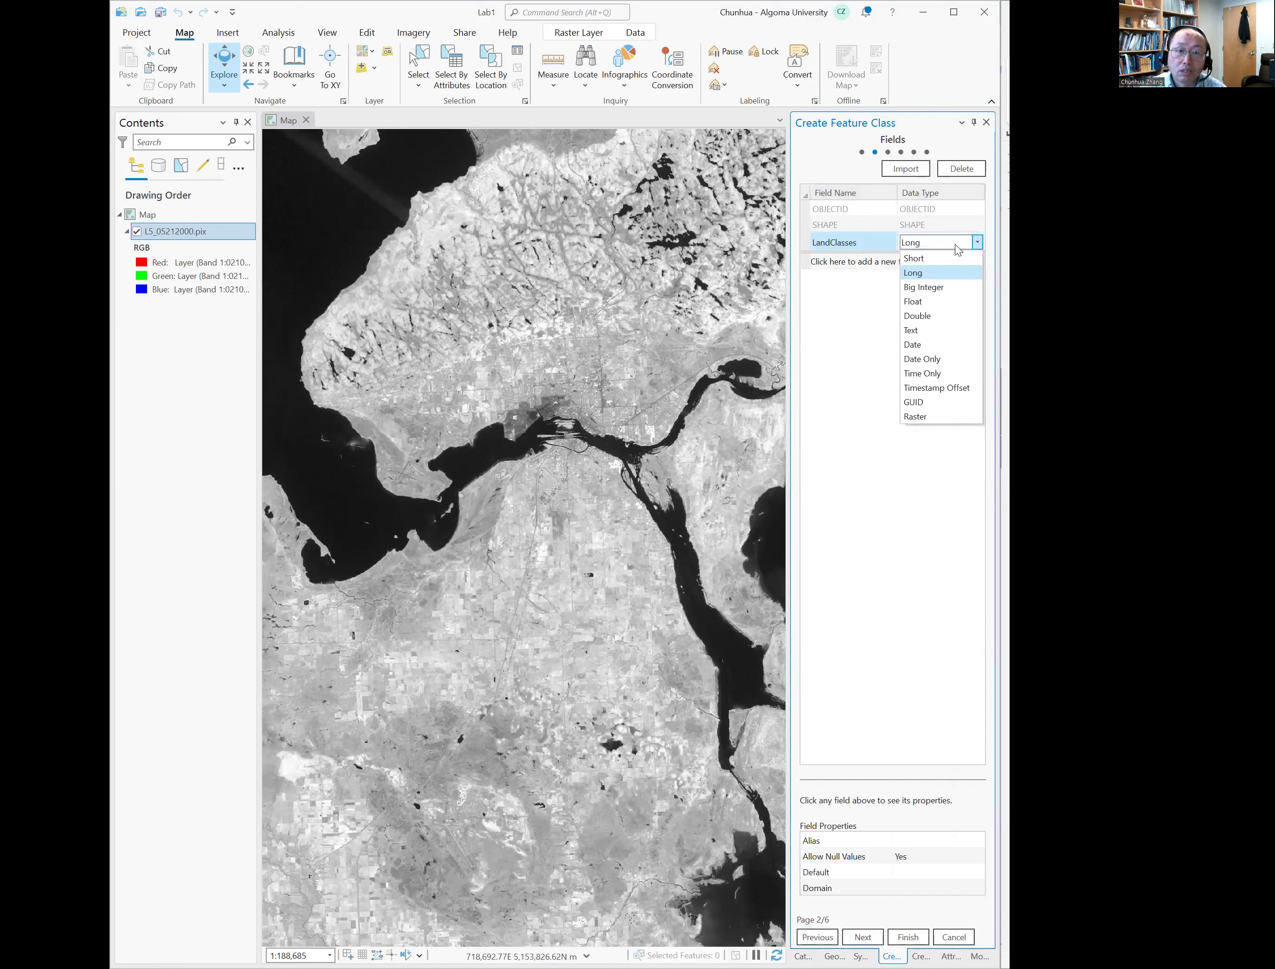
click(940, 331)
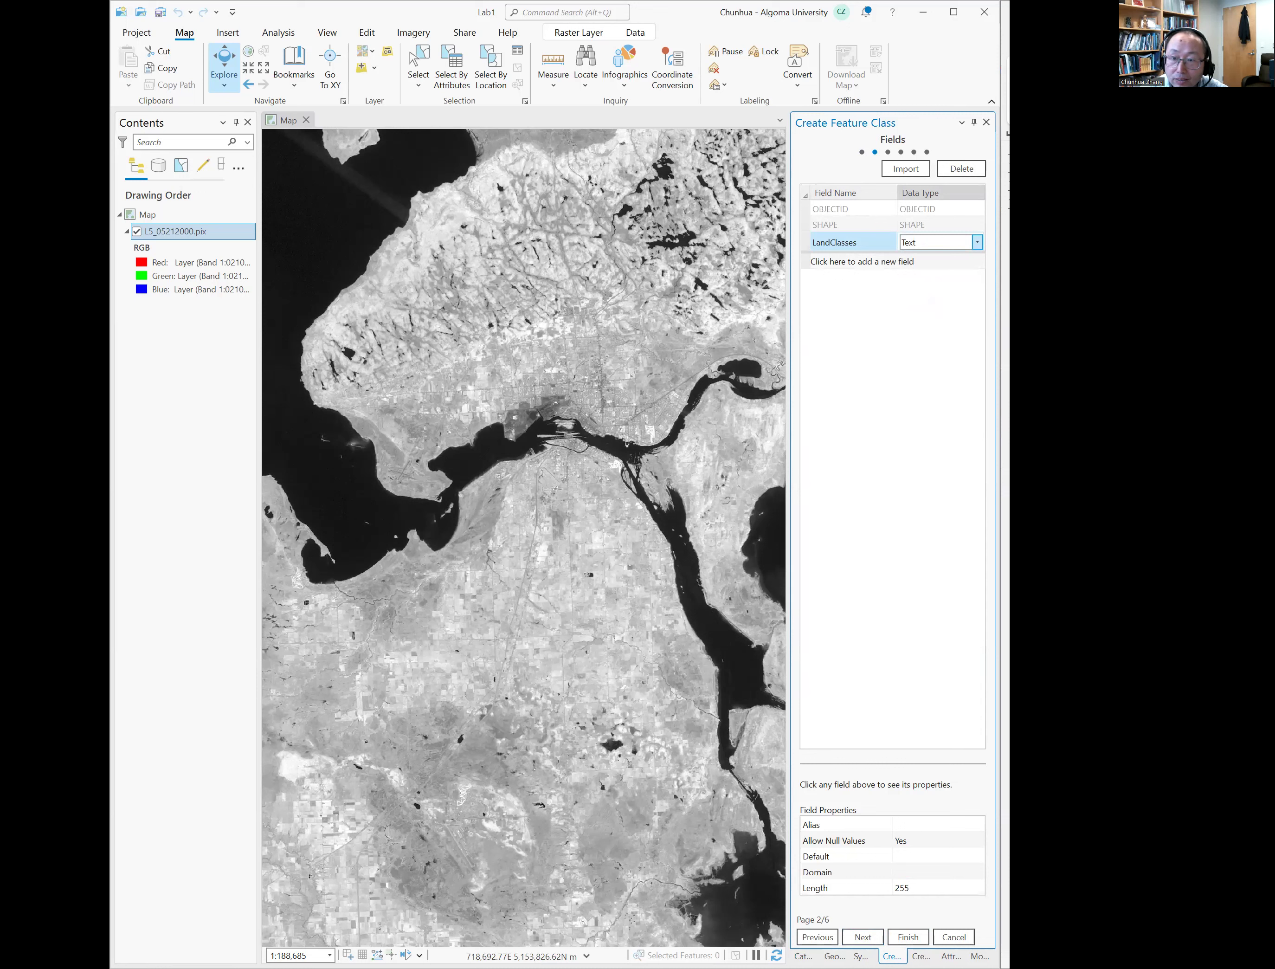
click(906, 936)
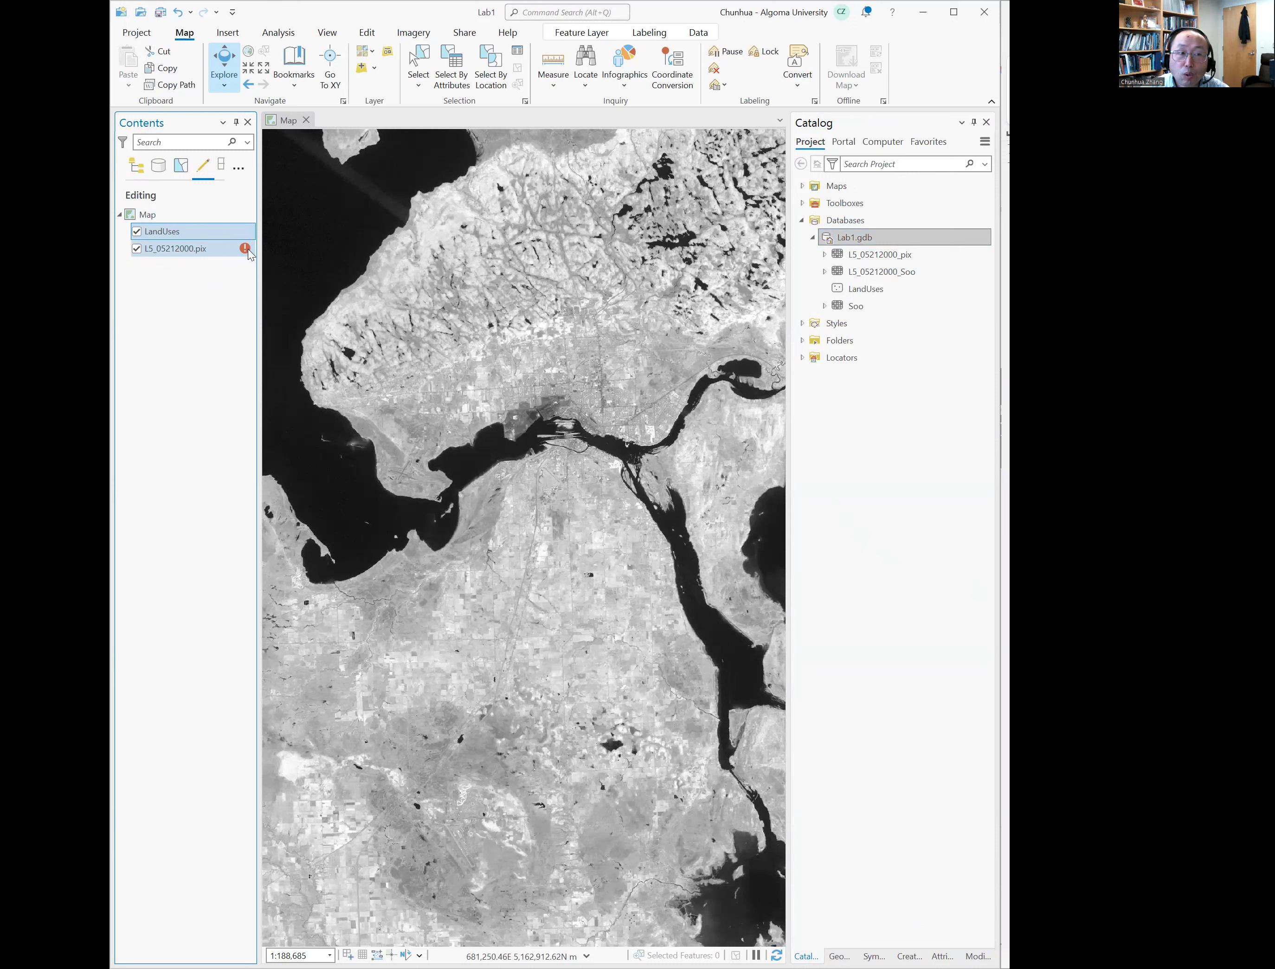
- Start creating features with the LandUses template and place a first point in the dark open water of the western bay
mouse_move(249, 249)
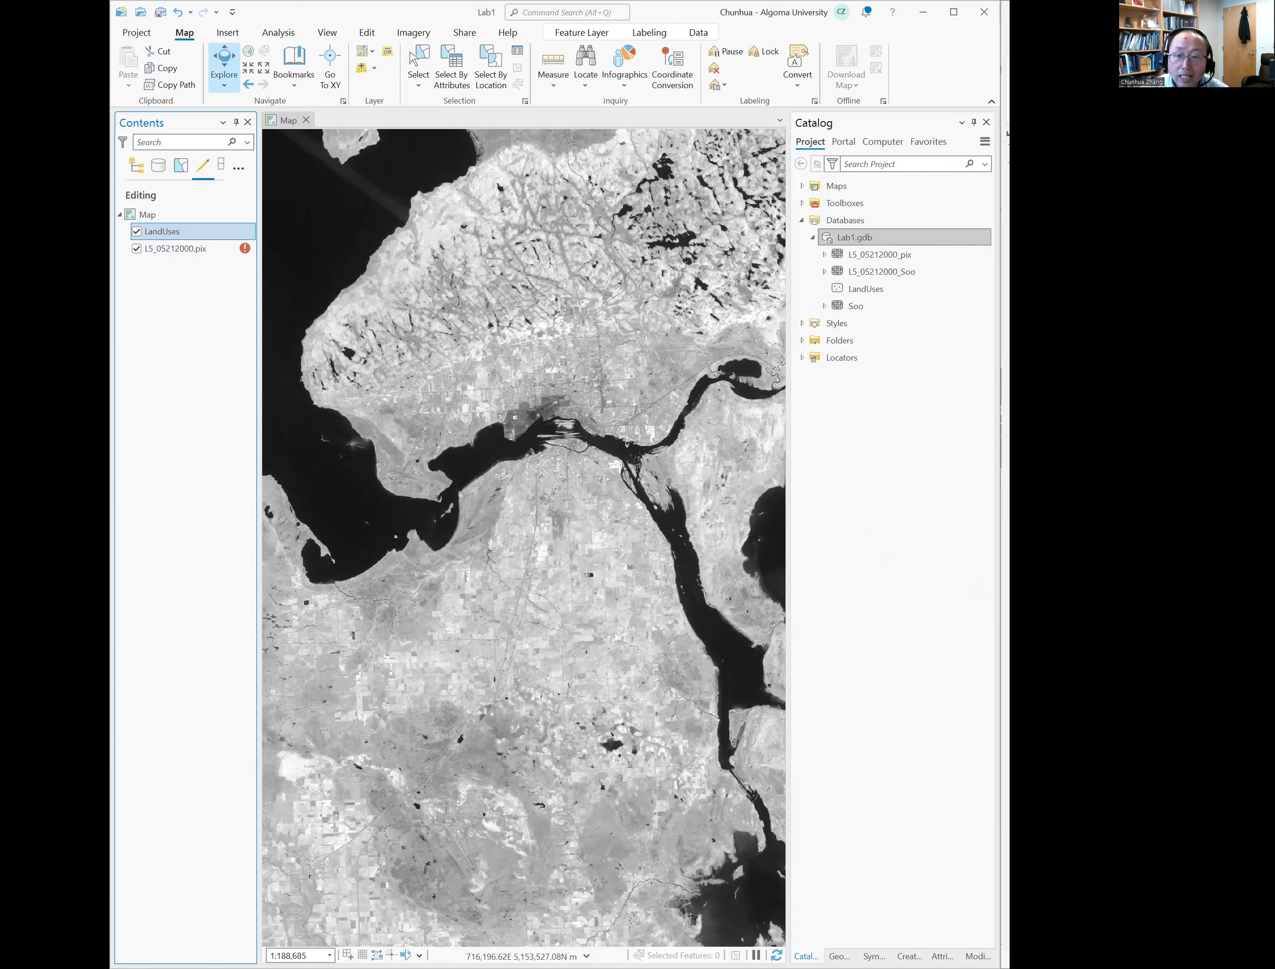
click(378, 36)
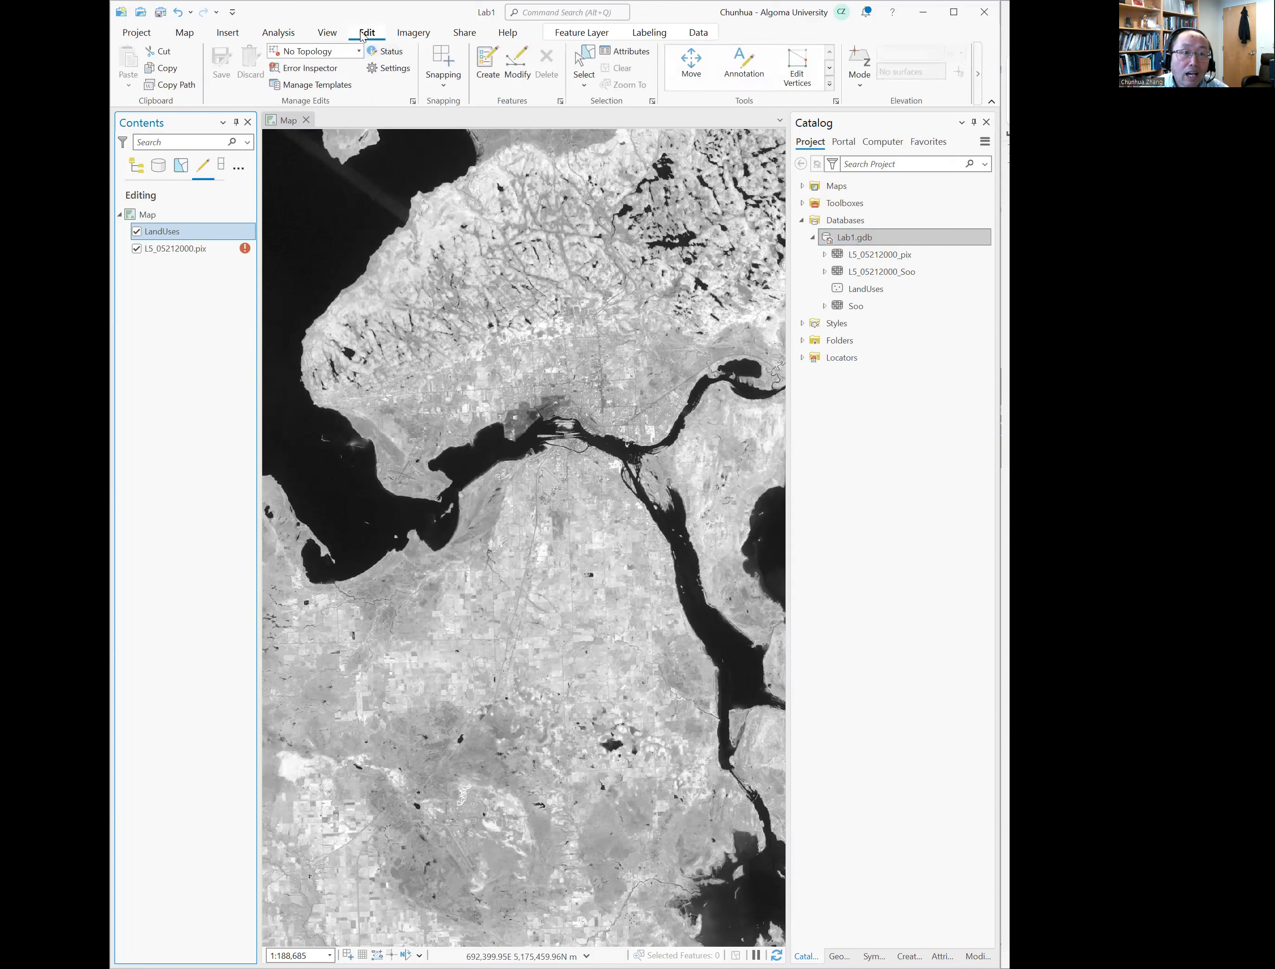
click(487, 68)
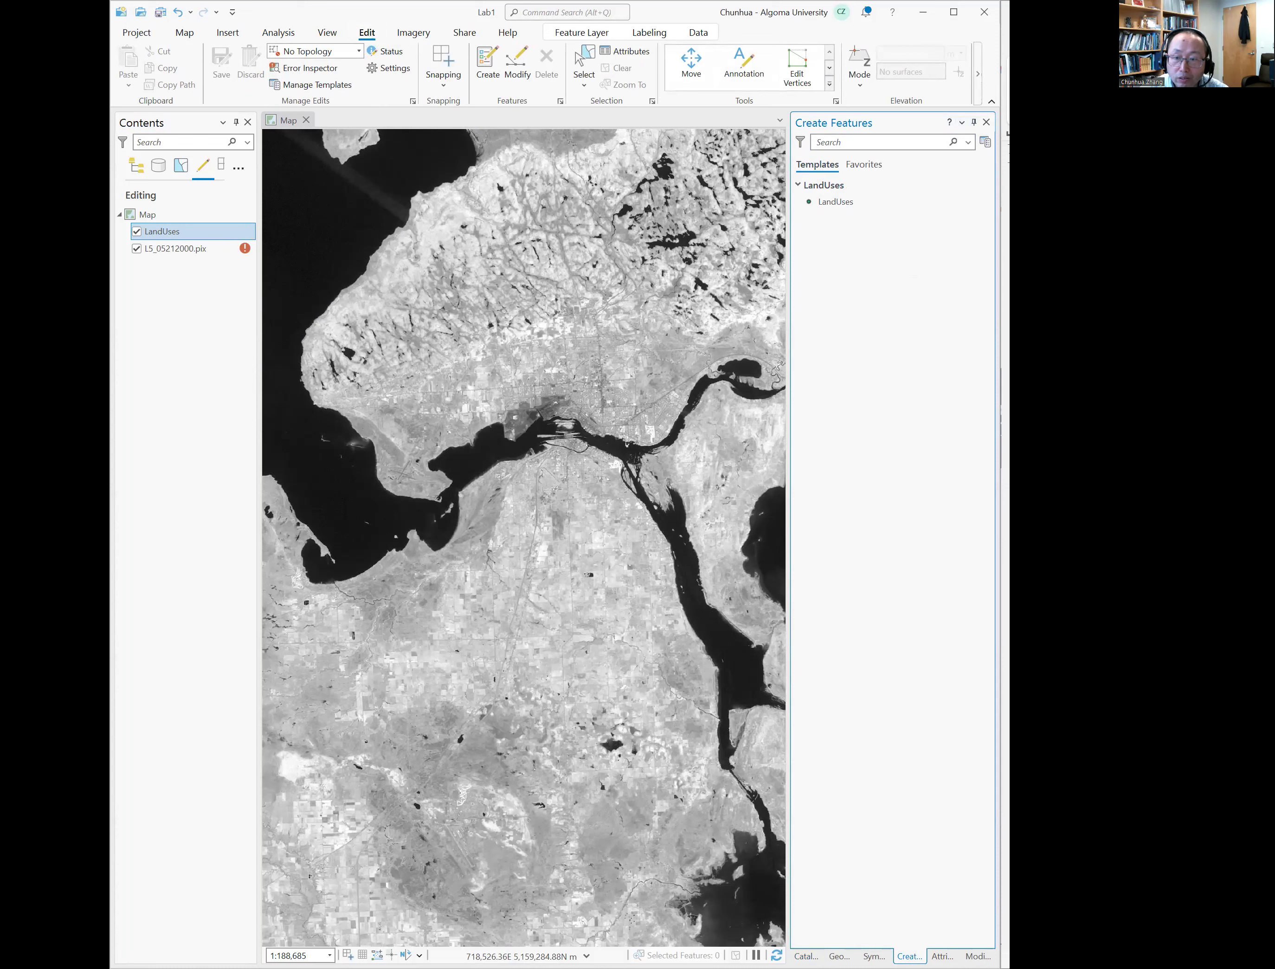
click(833, 205)
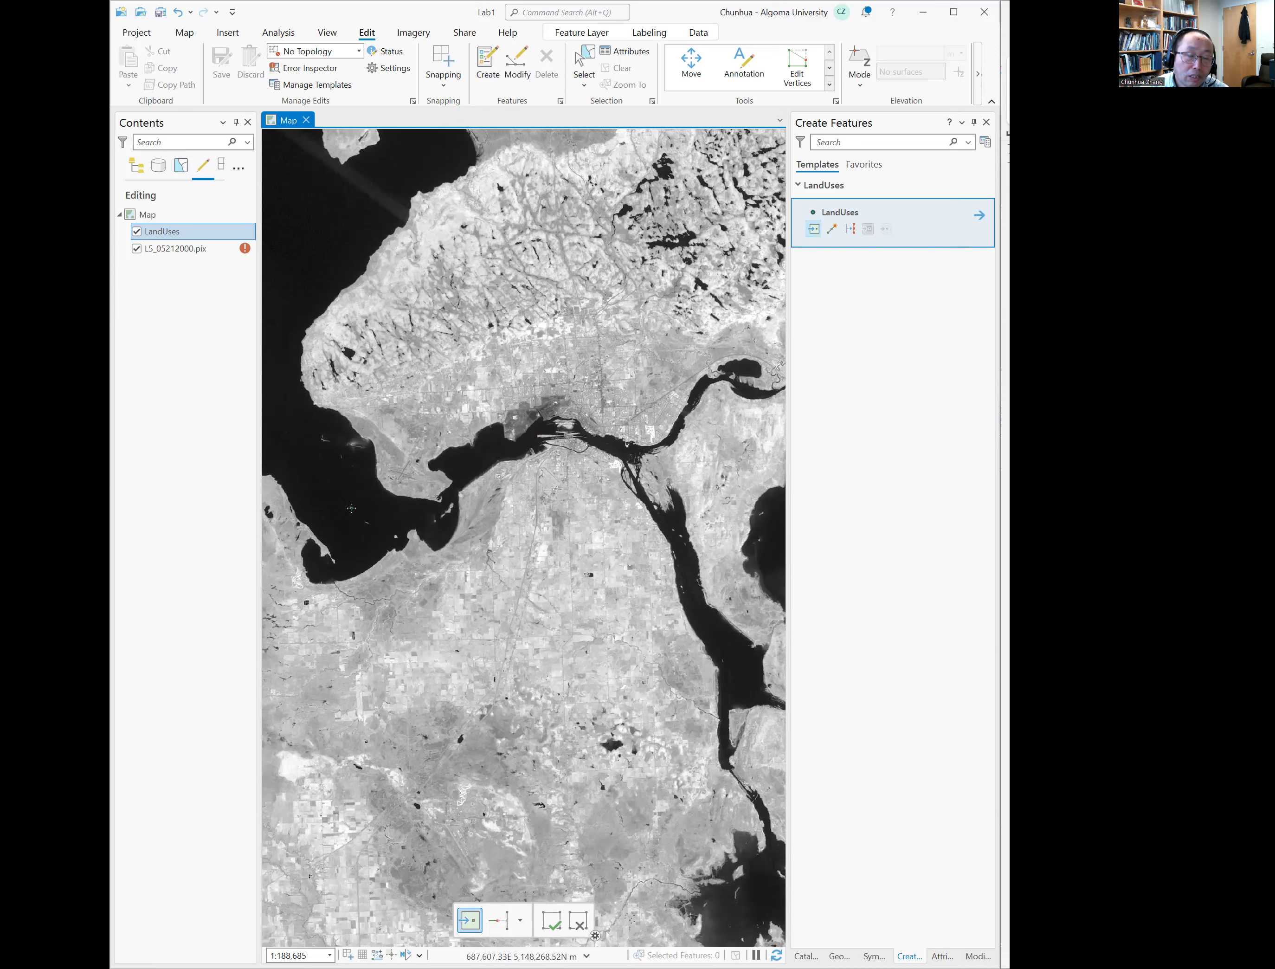
scroll(351, 507, up, 1)
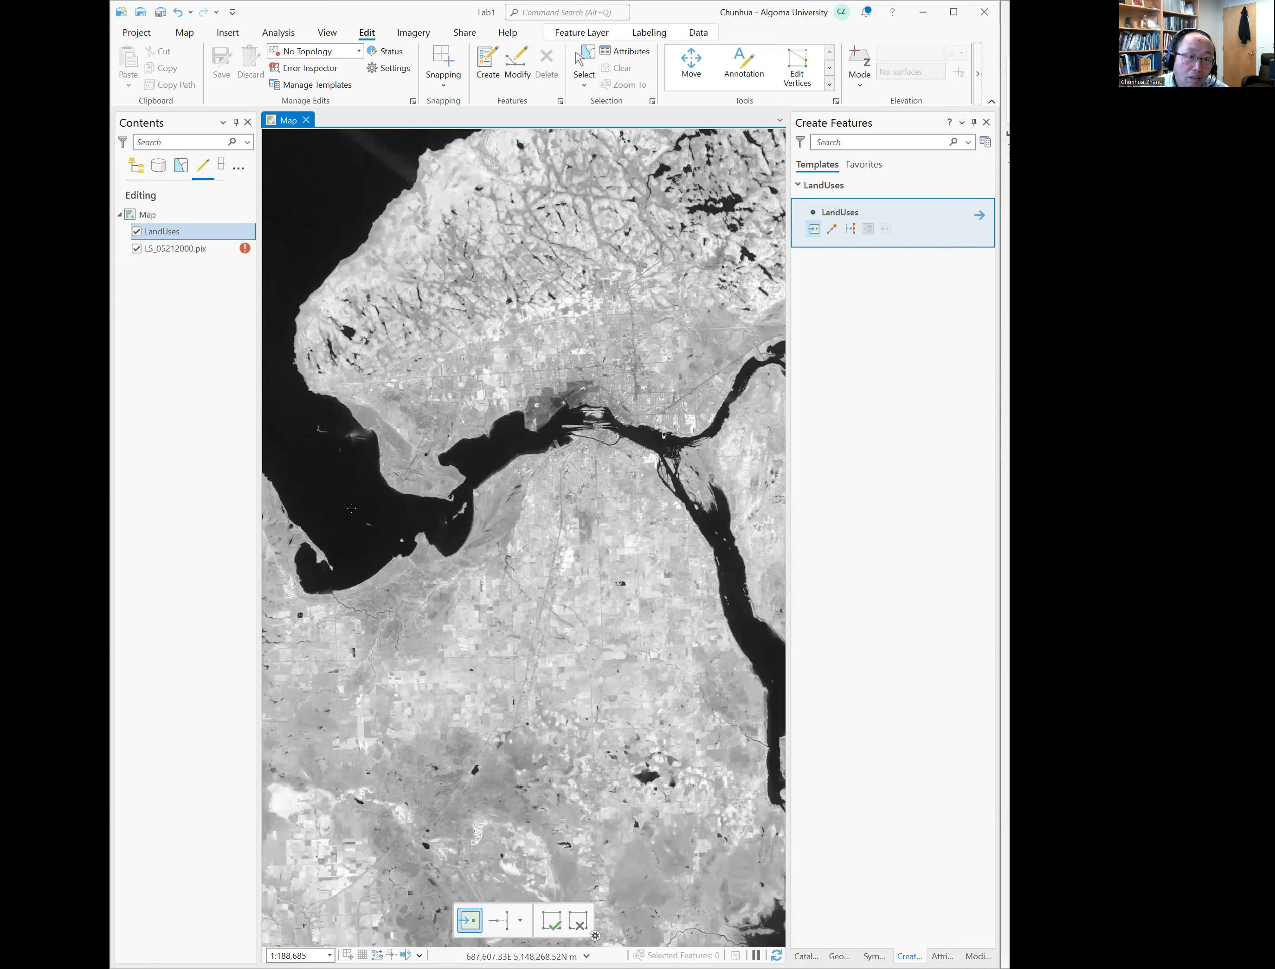
scroll(351, 508, up, 5)
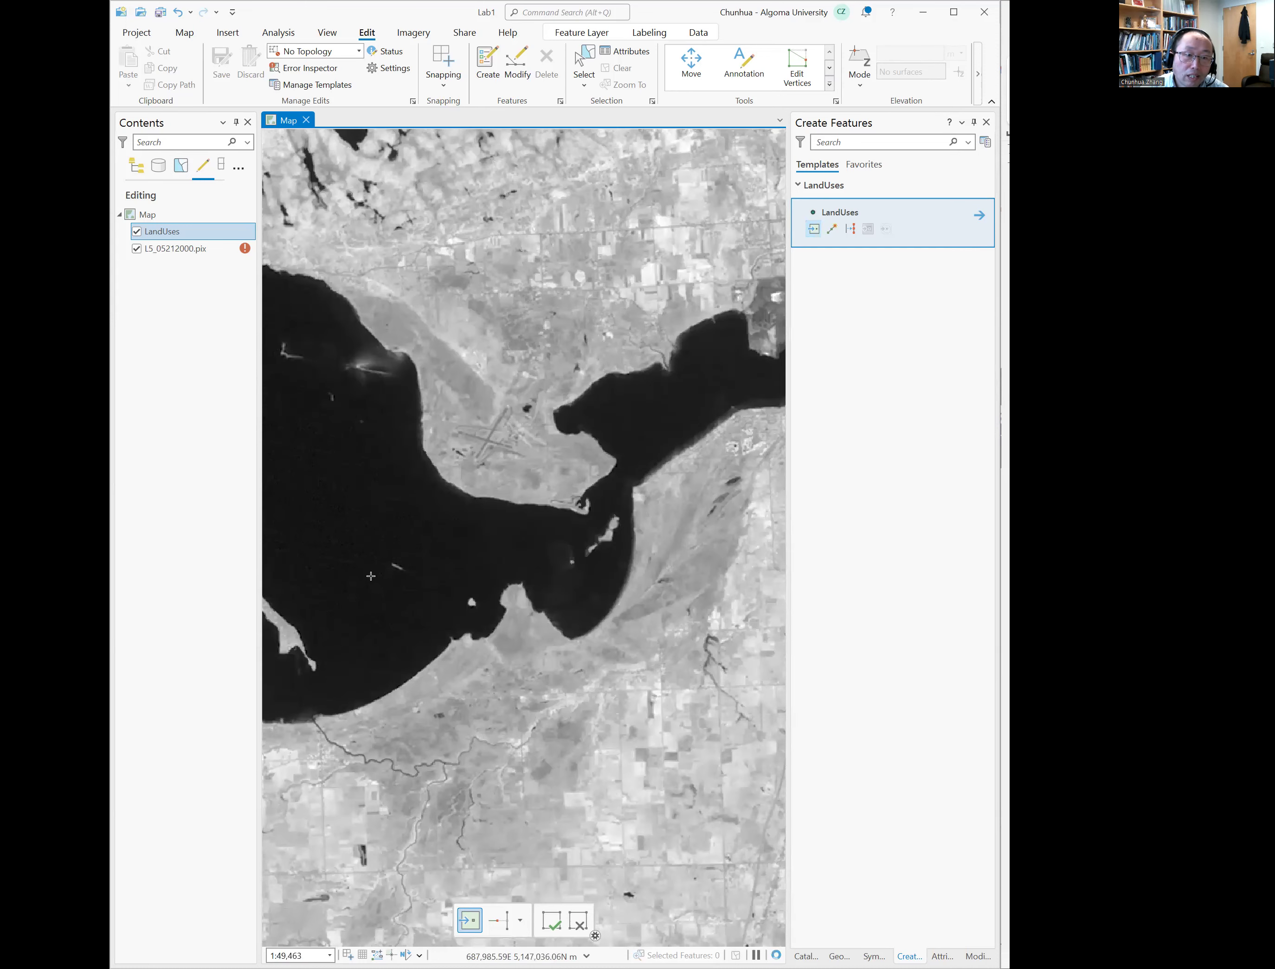
scroll(360, 586, down, 2)
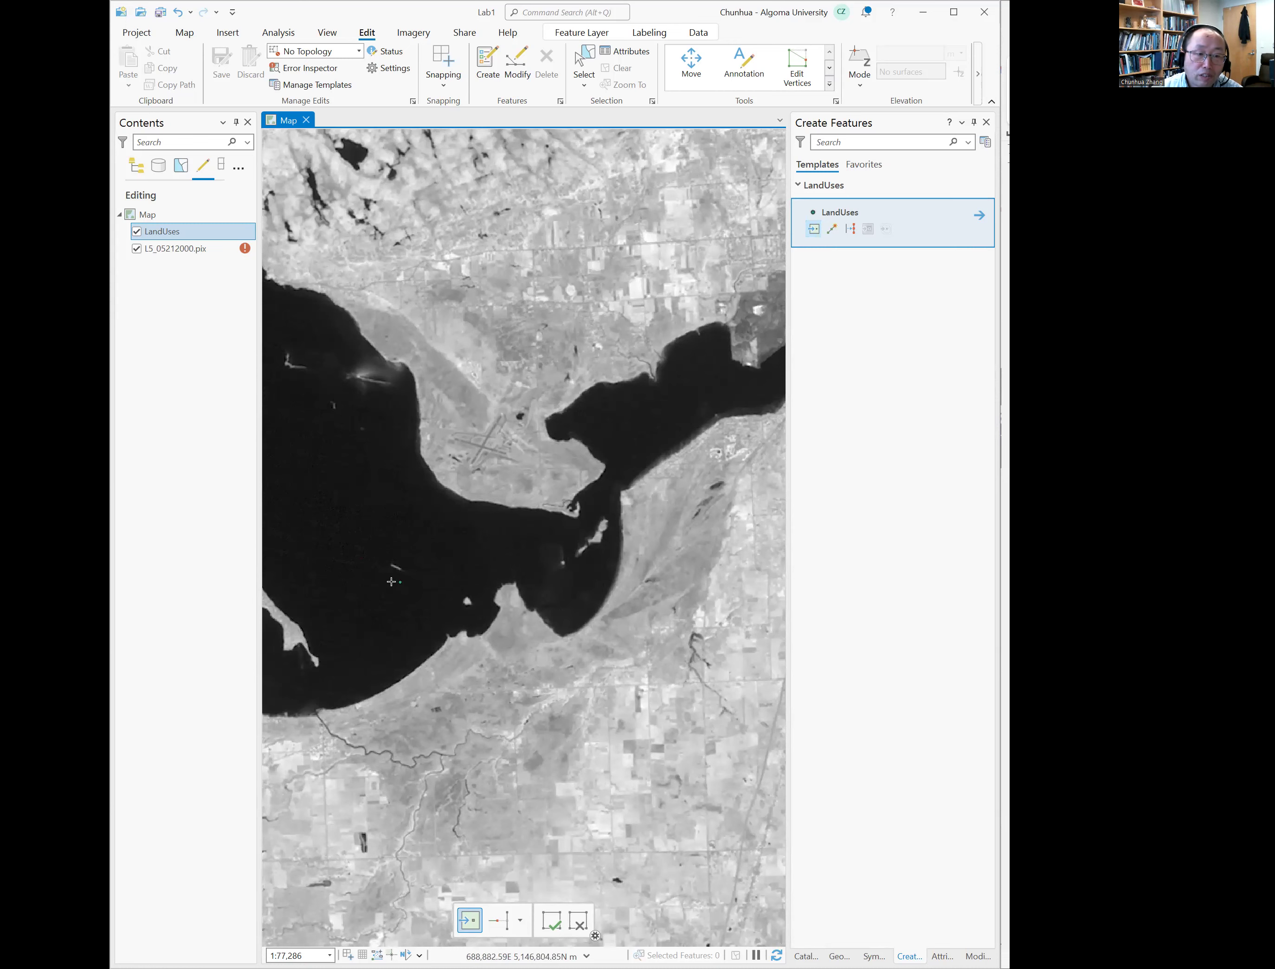
scroll(391, 581, up, 3)
scroll(415, 524, up, 3)
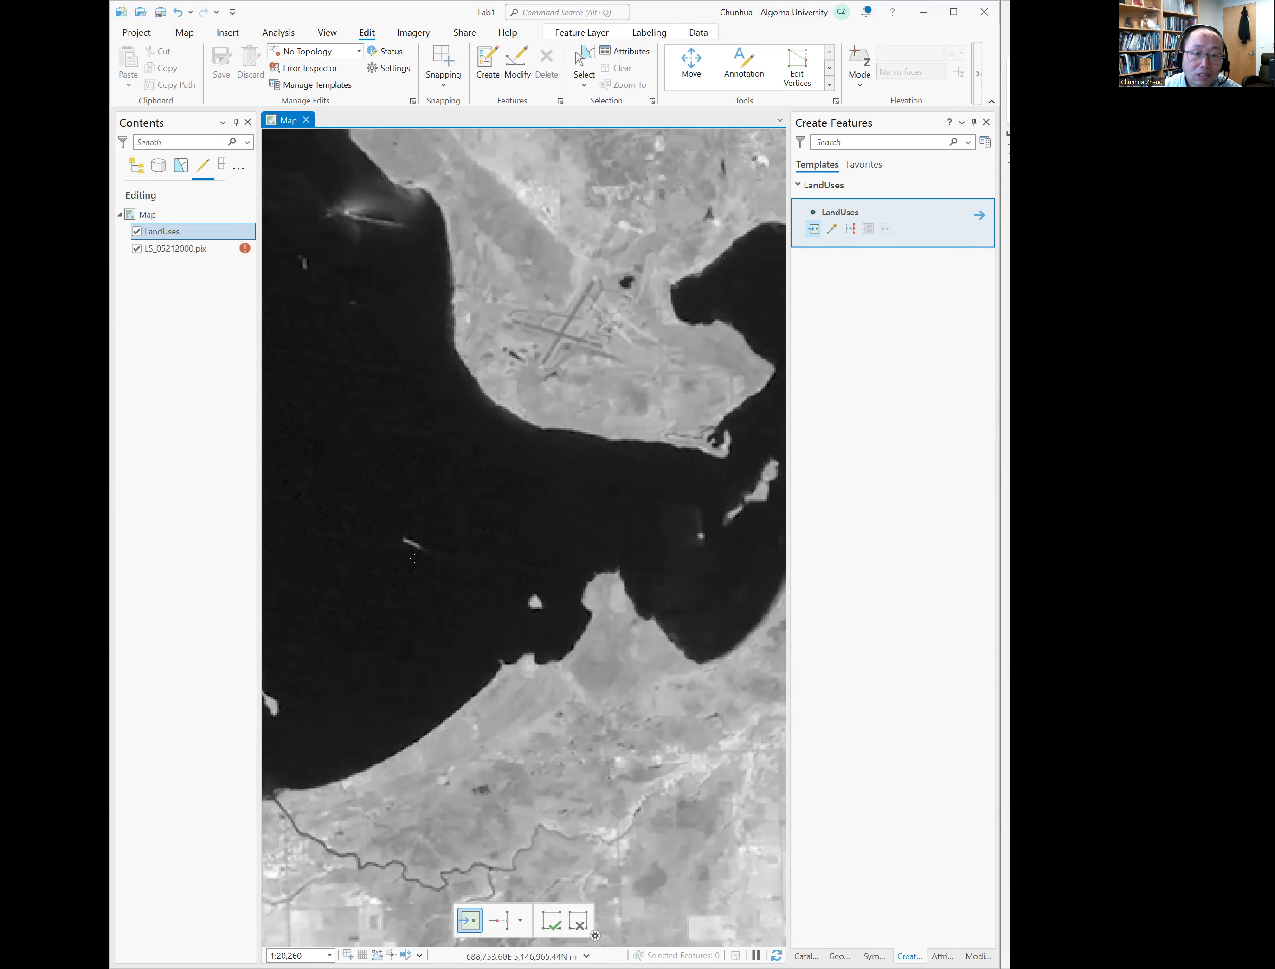
scroll(414, 559, down, 3)
scroll(357, 537, down, 3)
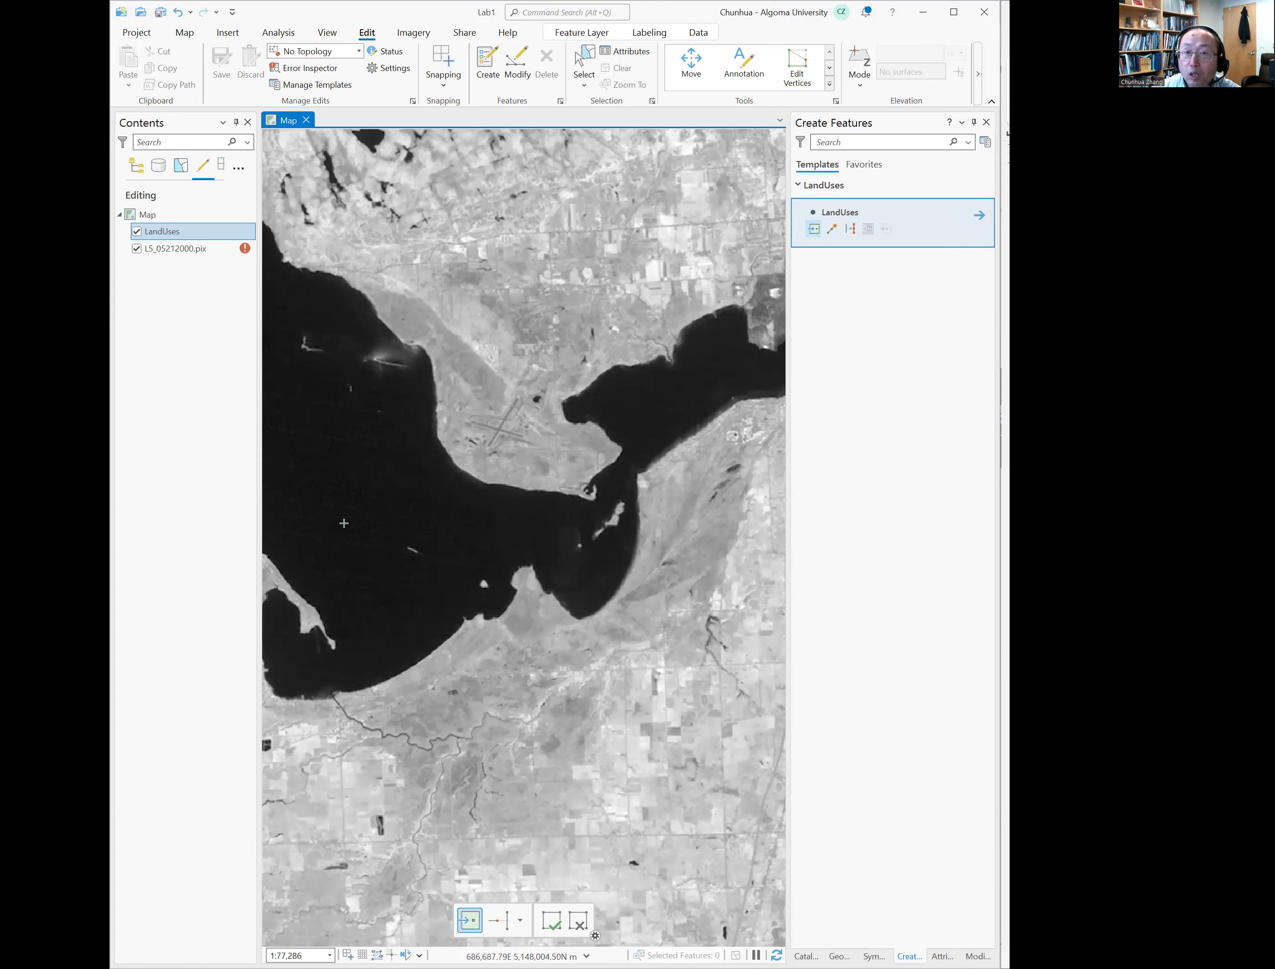
click(346, 522)
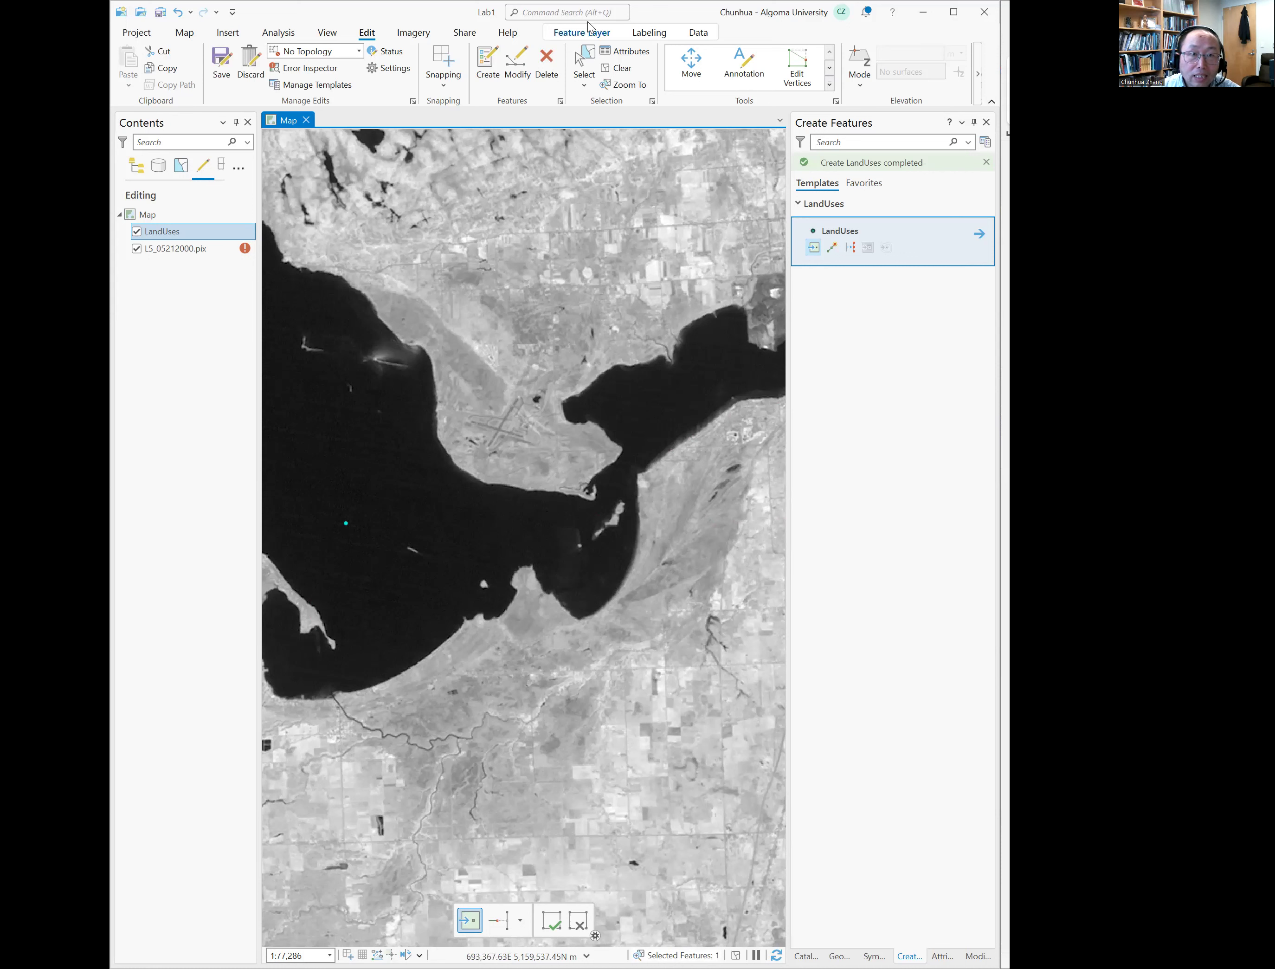
- Enter Water as the LandClasses attribute of the new point in the bay
click(628, 51)
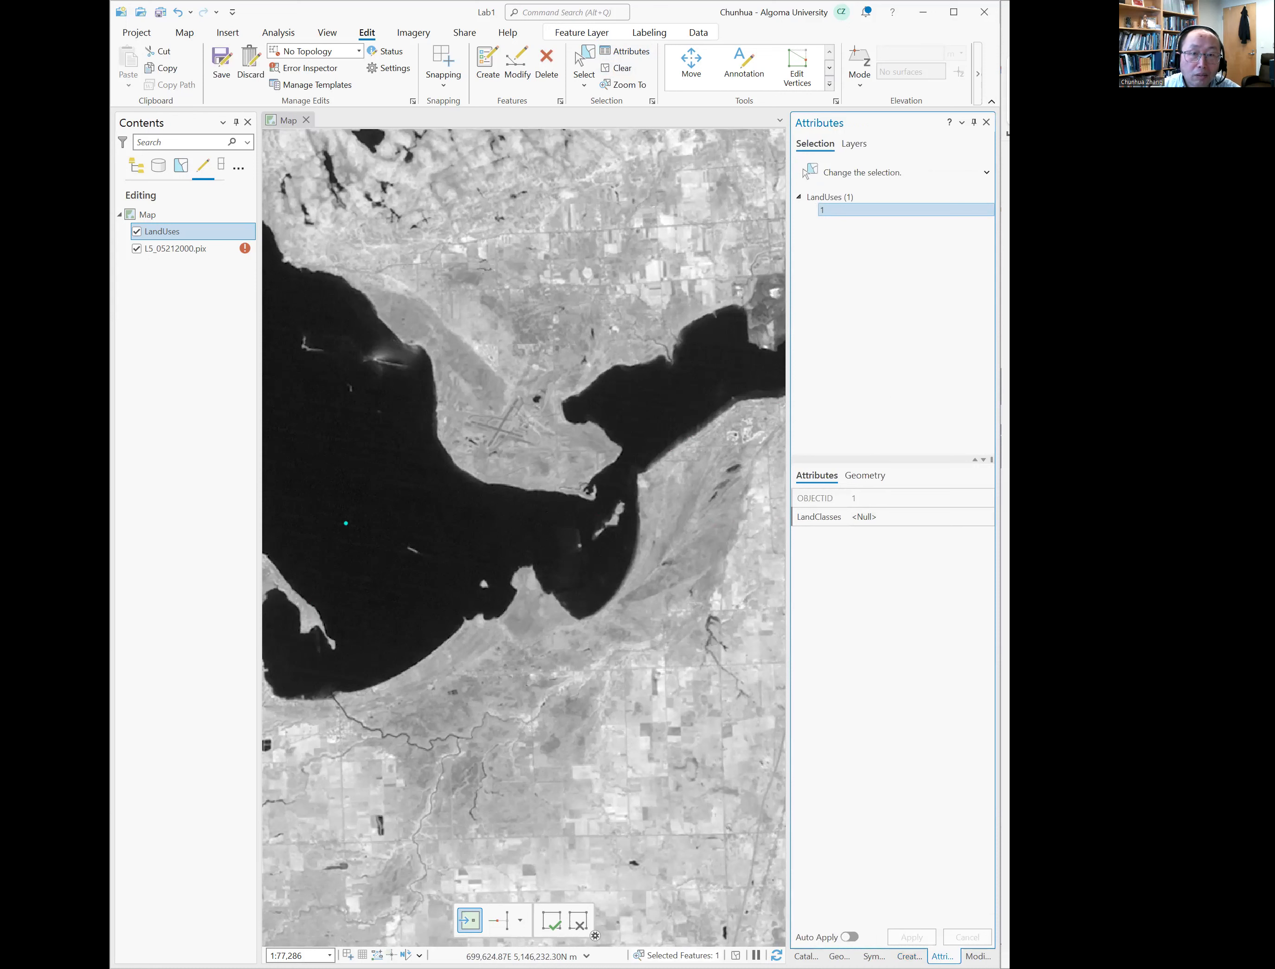
click(869, 517)
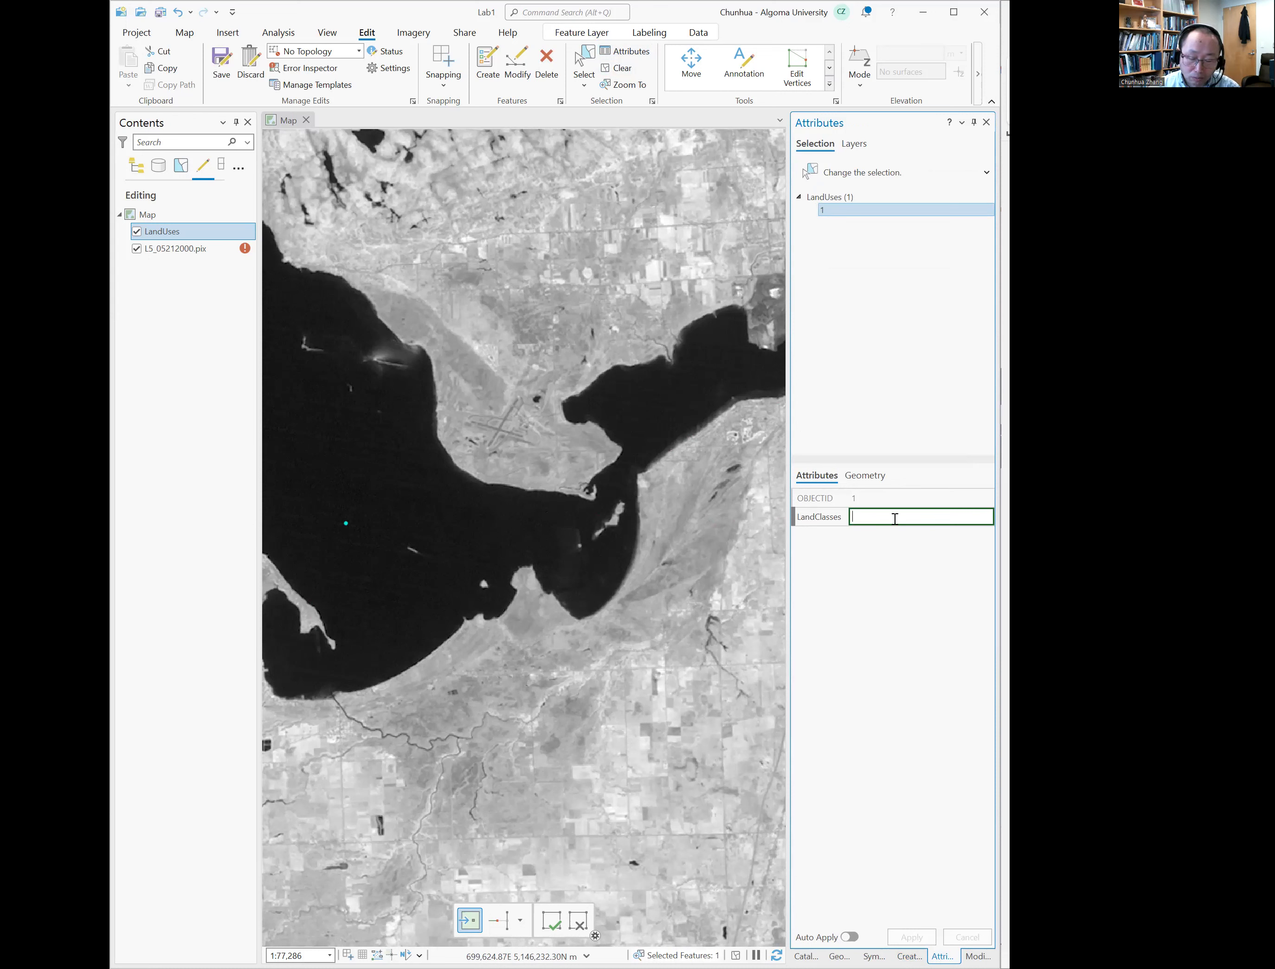
text(Water)
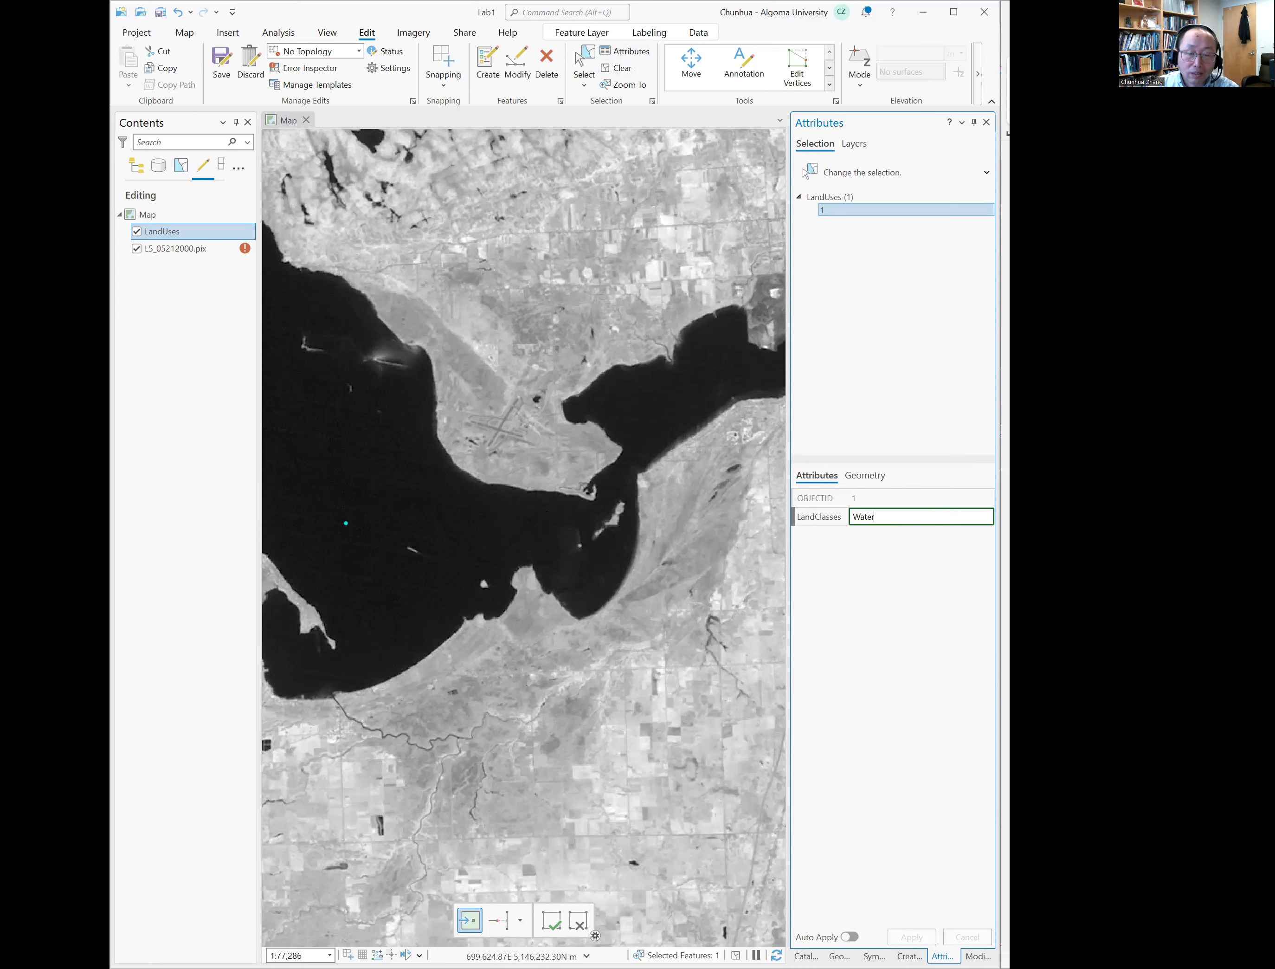
key(Return)
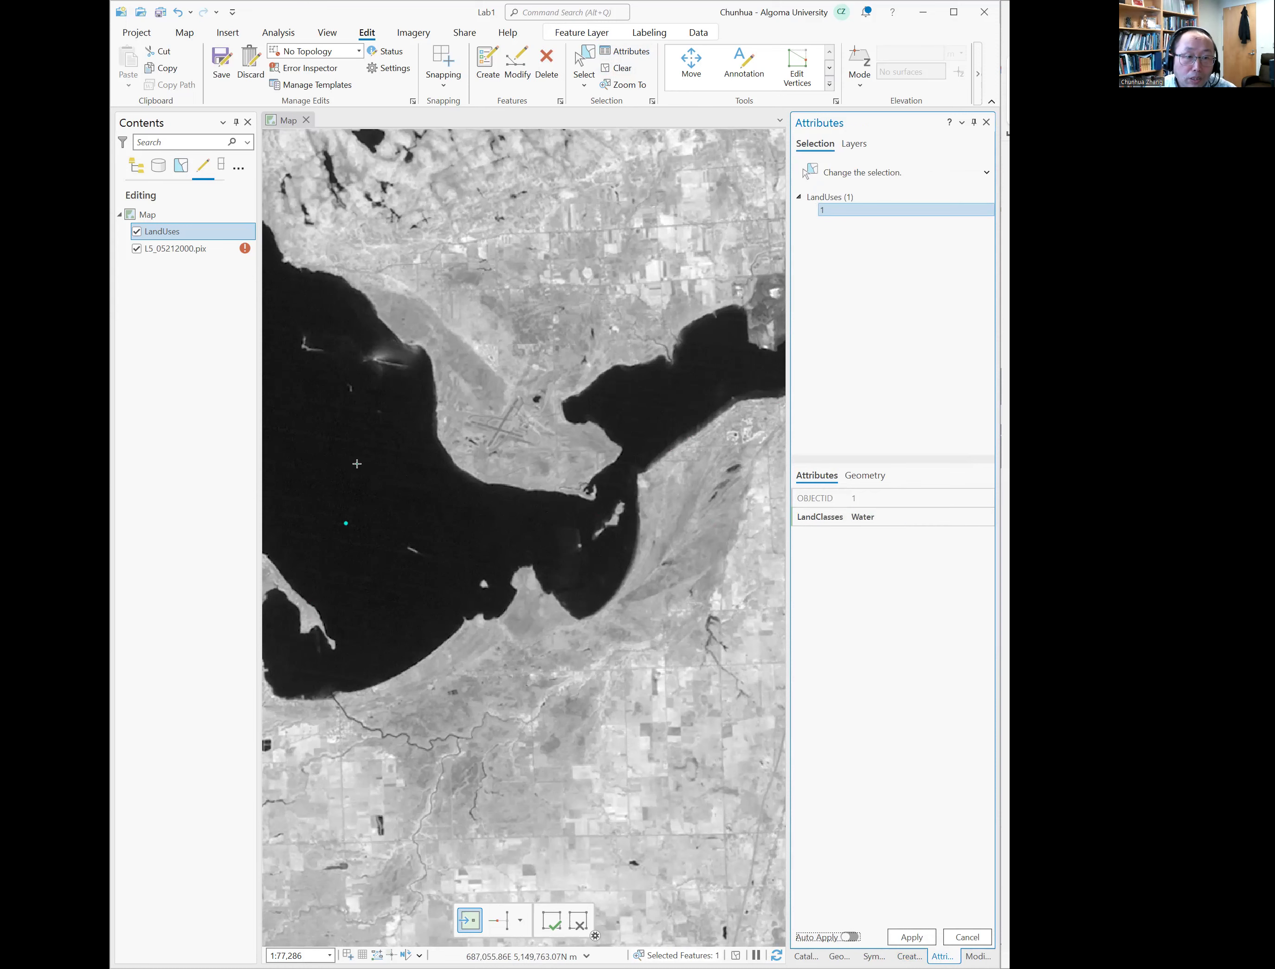
- Place a second LandUses point in the wide river channel southeast of the bay and apply the first point's pending attribute edit
scroll(389, 487, down, 3)
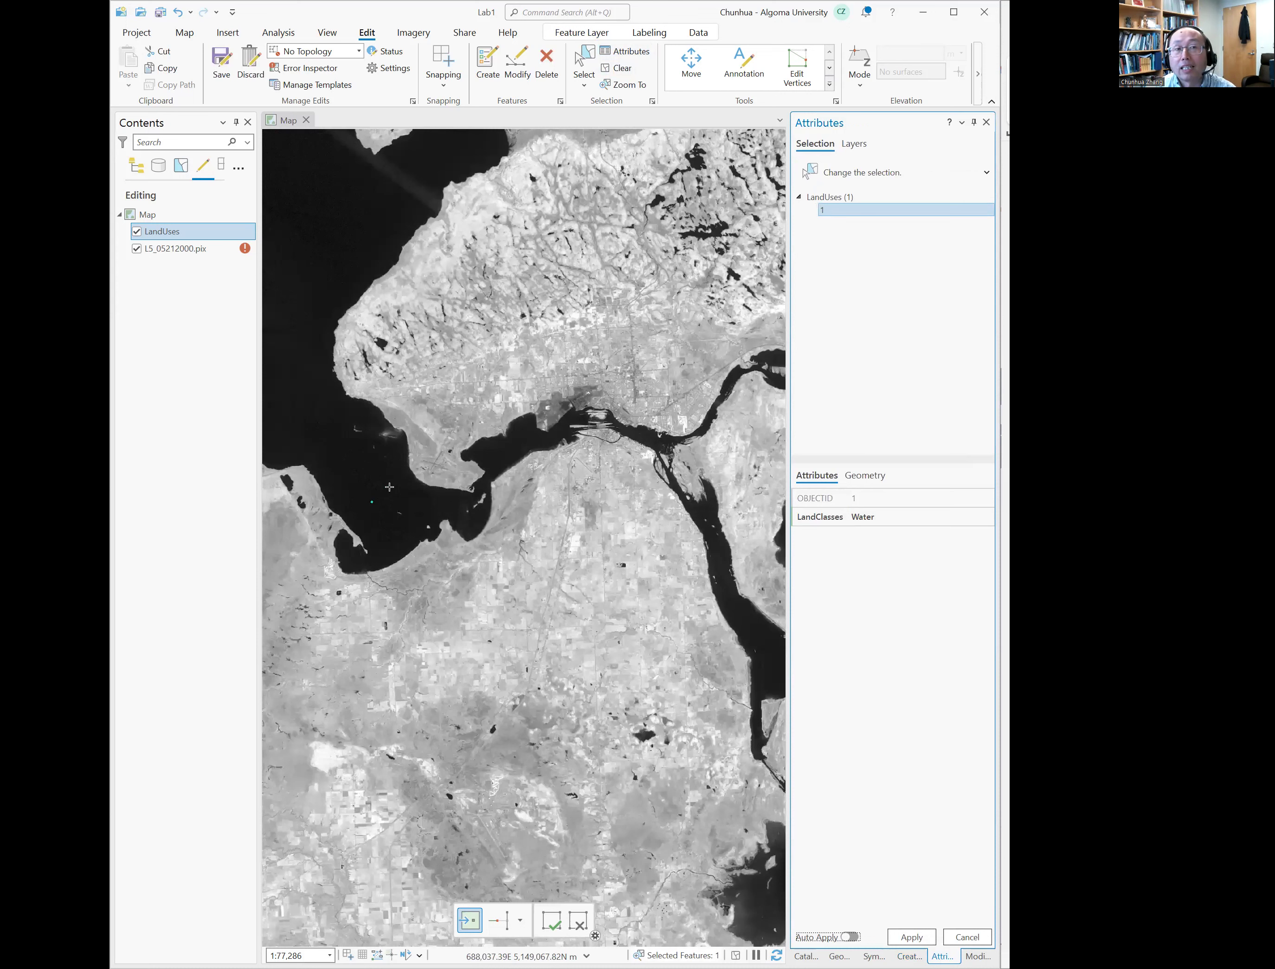
scroll(390, 486, down, 2)
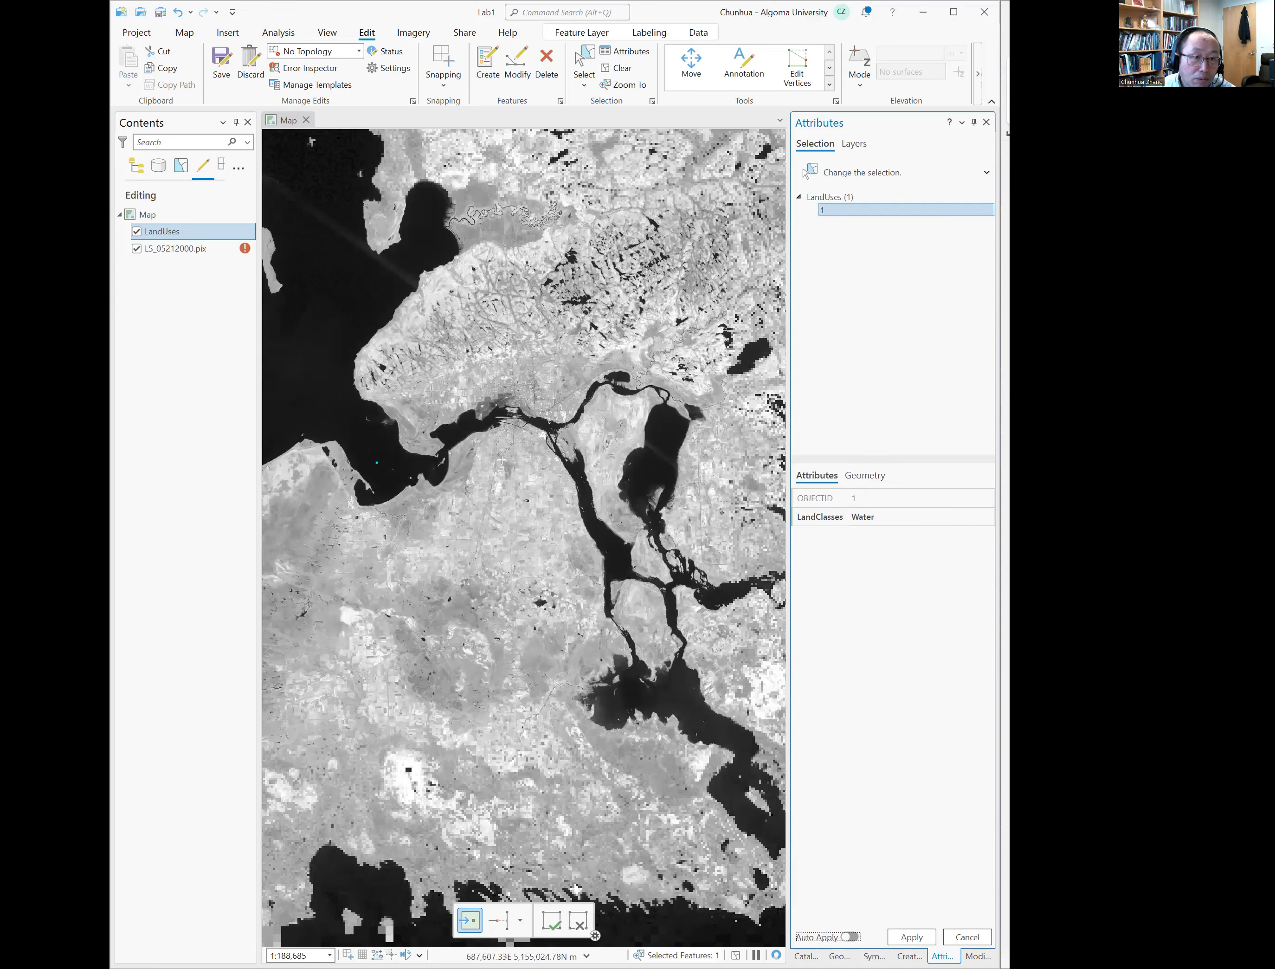
scroll(502, 460, up, 2)
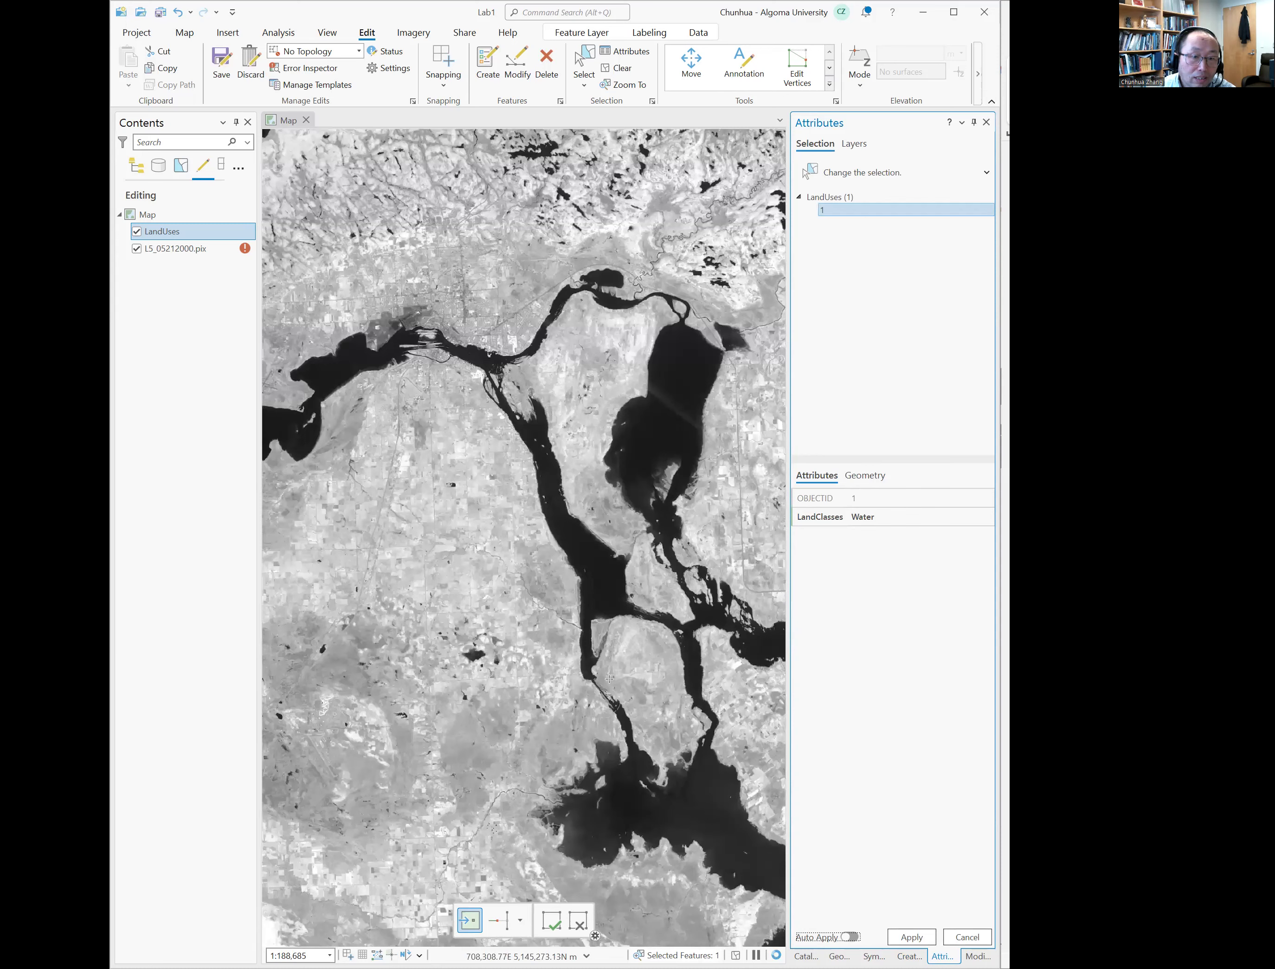
scroll(608, 678, up, 3)
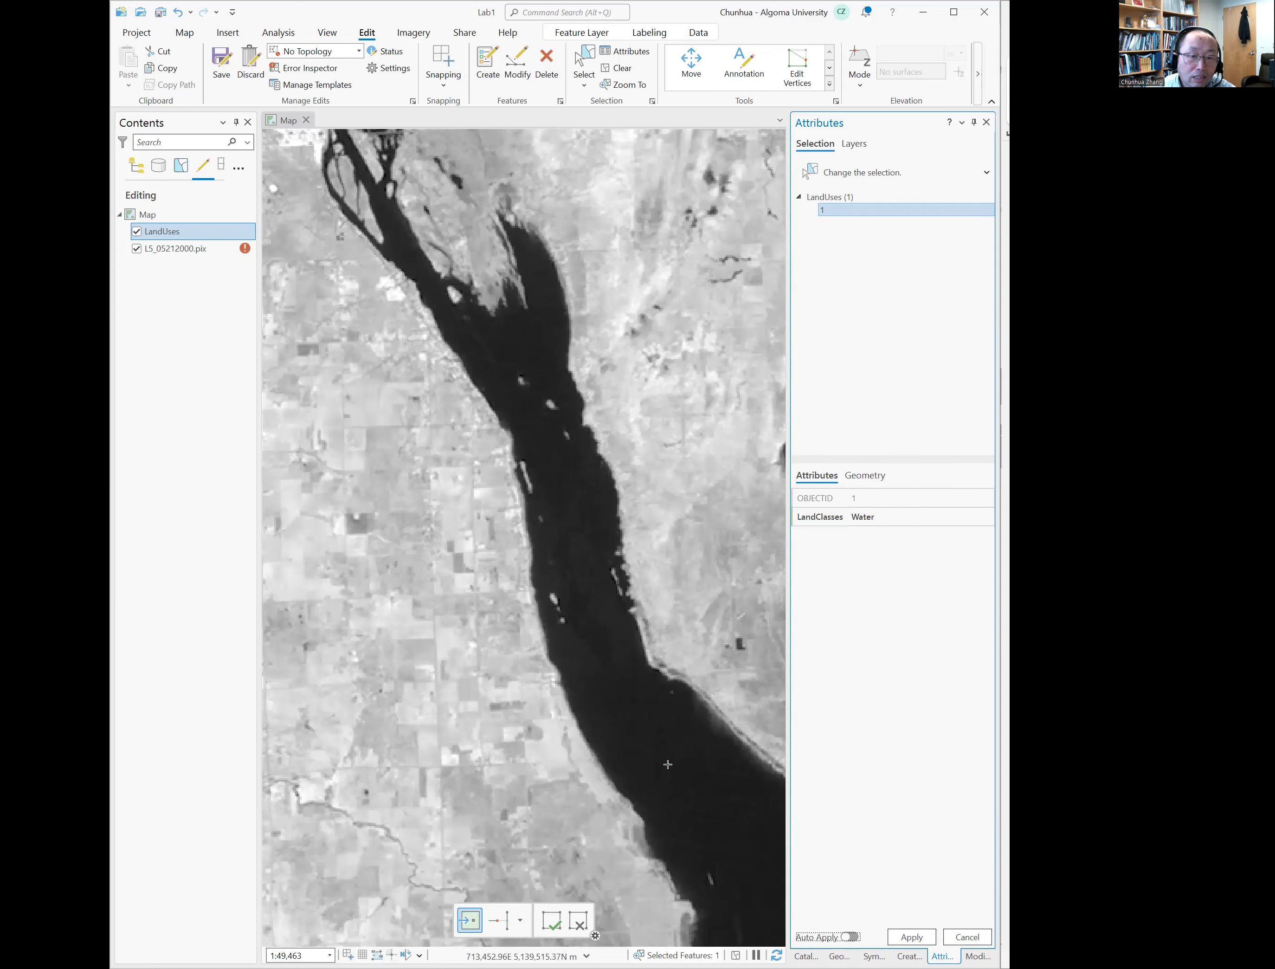
click(667, 763)
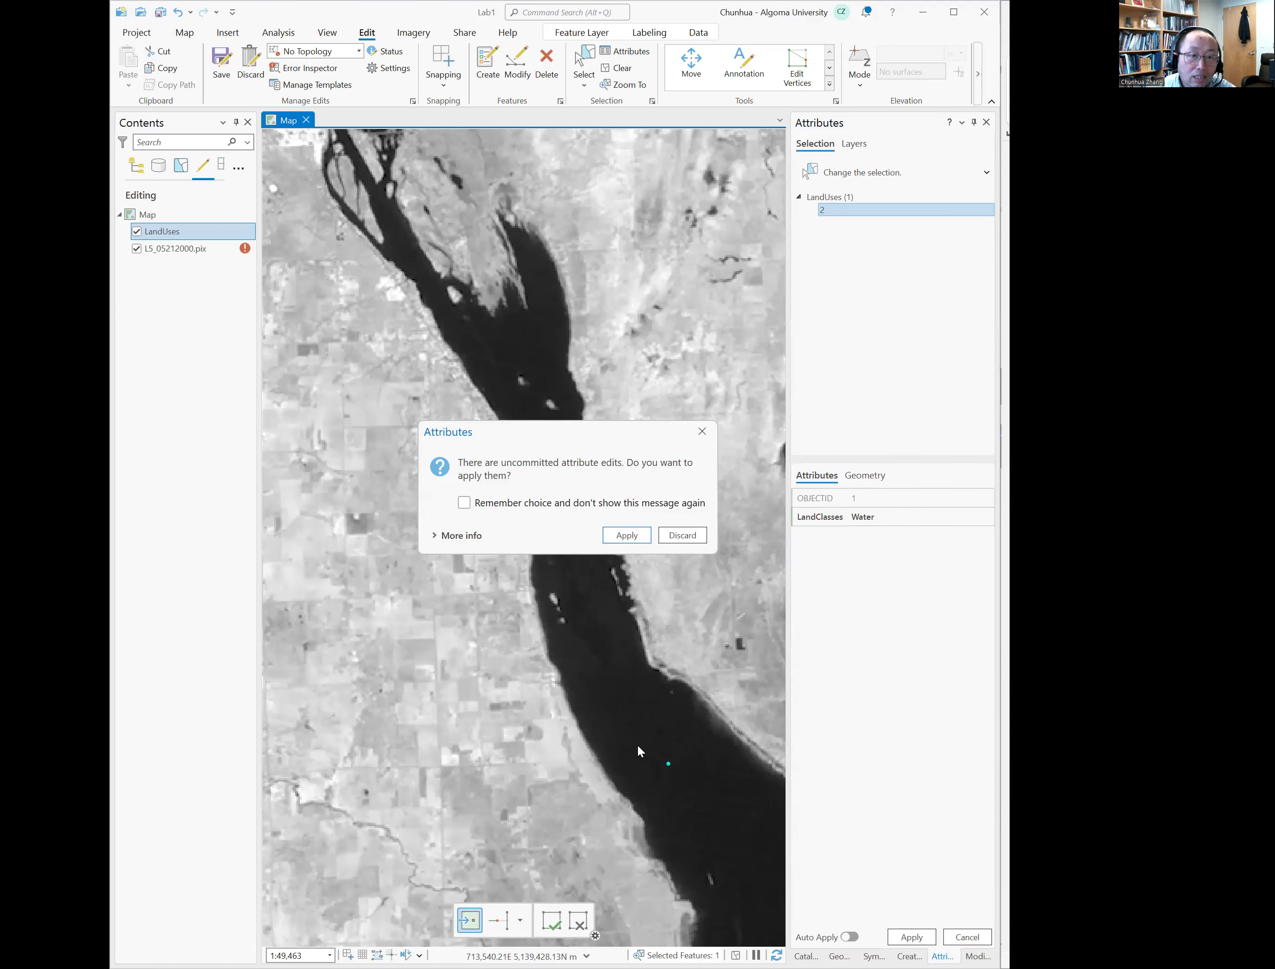
click(631, 536)
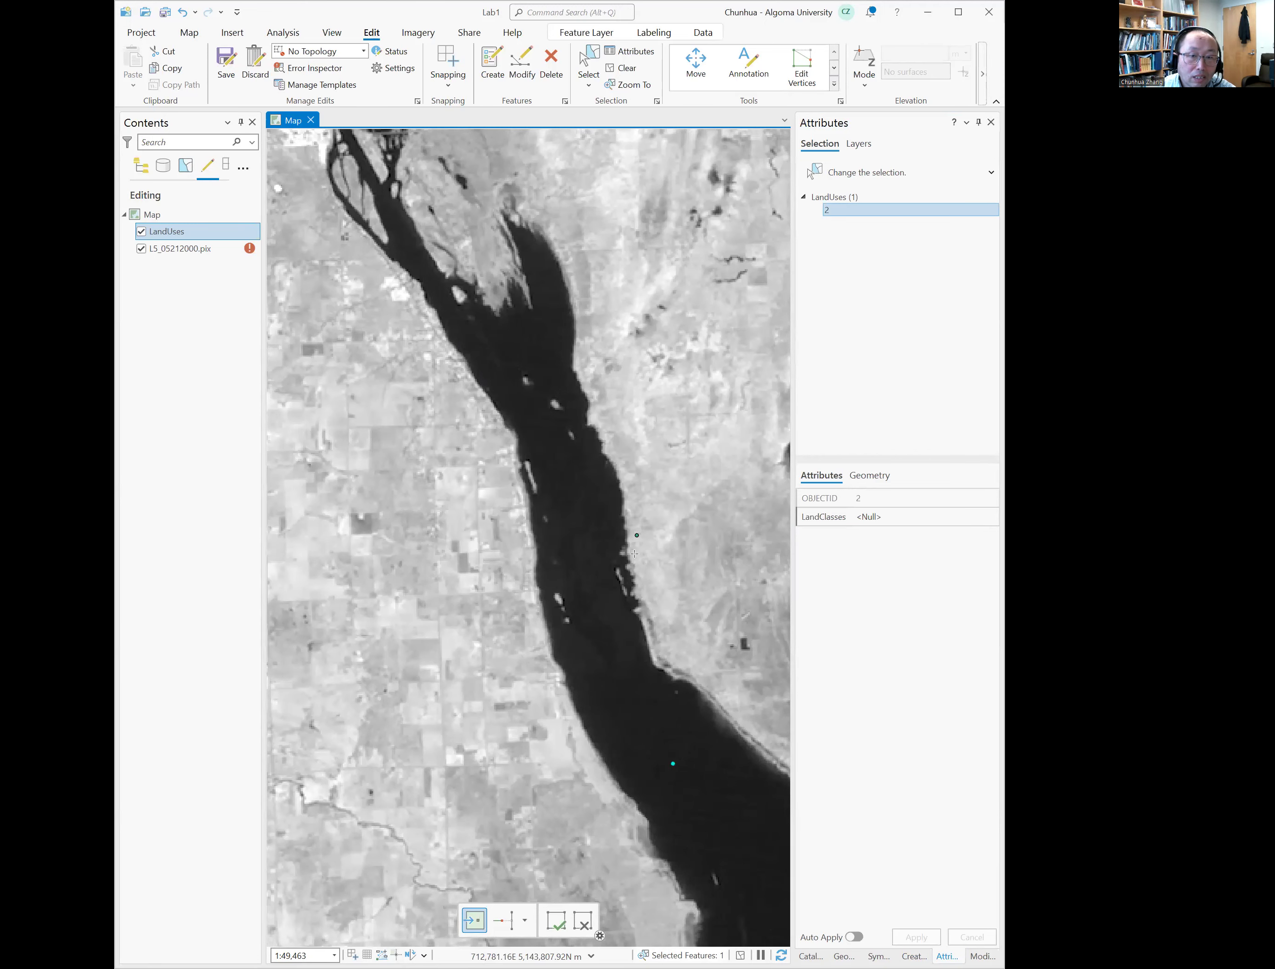
- Set the river channel point's LandClasses value to Water and apply the edit
click(885, 516)
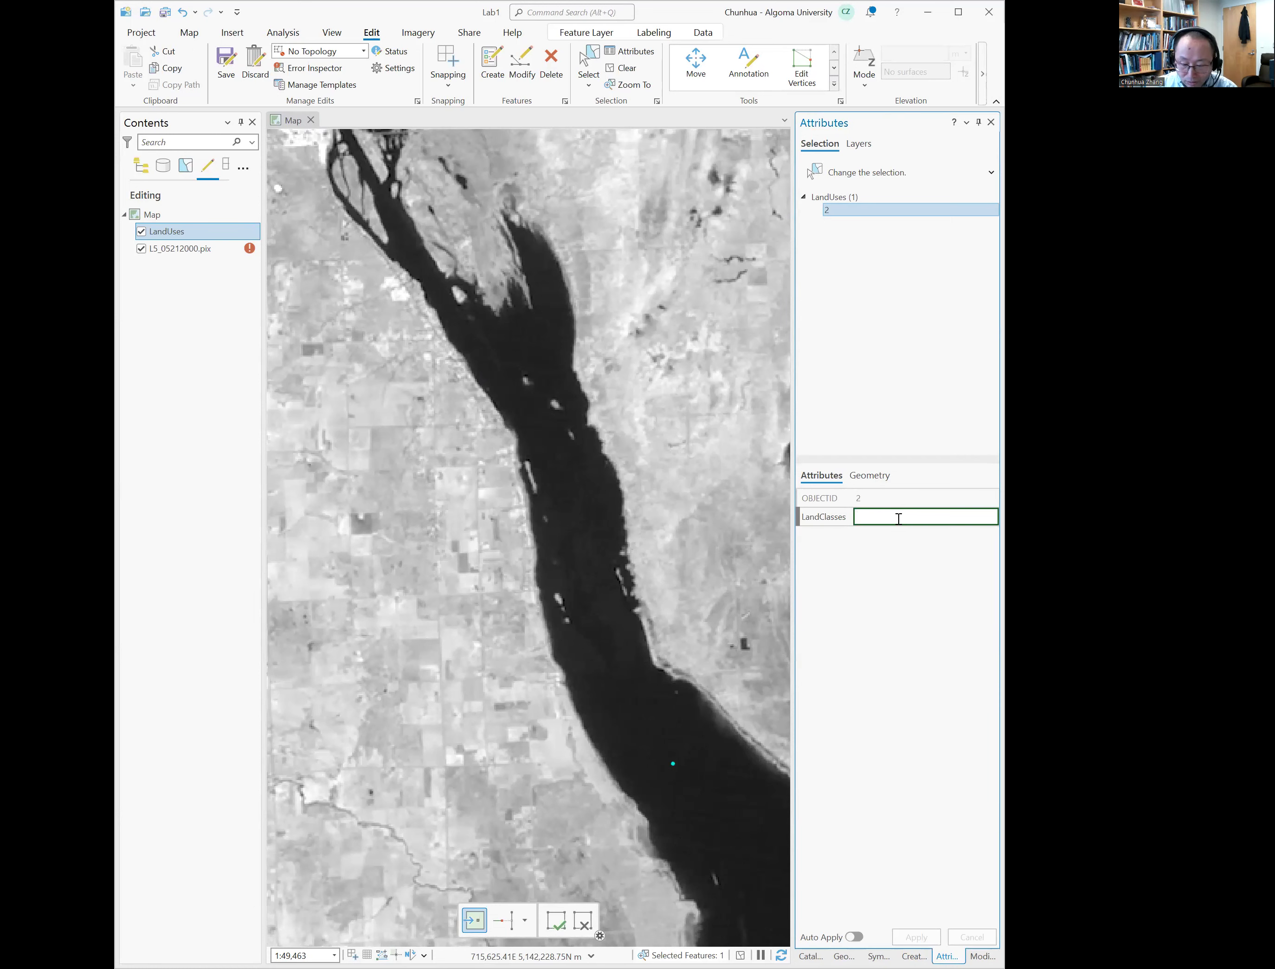
text(Water)
key(Return)
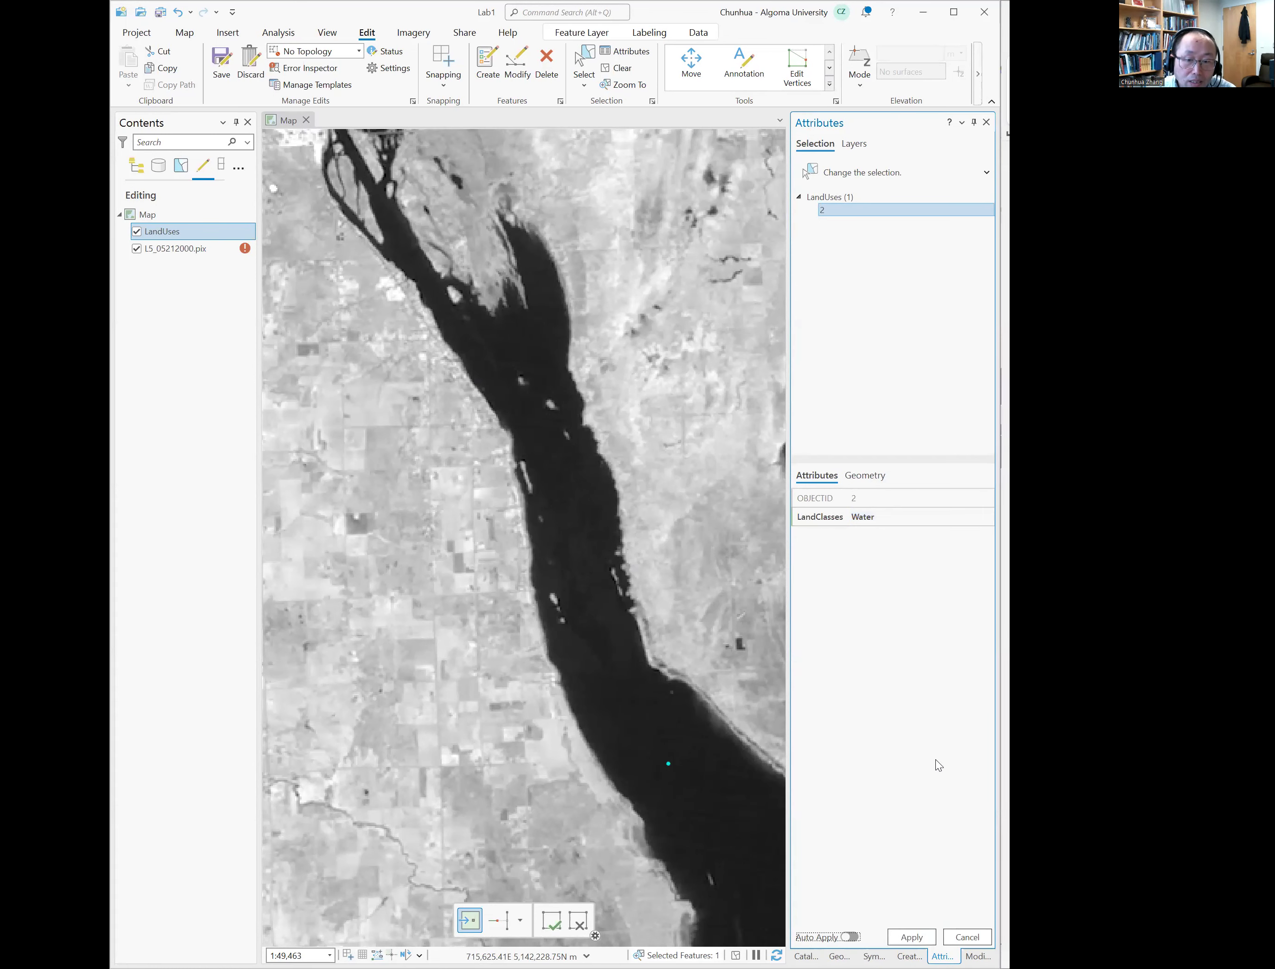
click(911, 936)
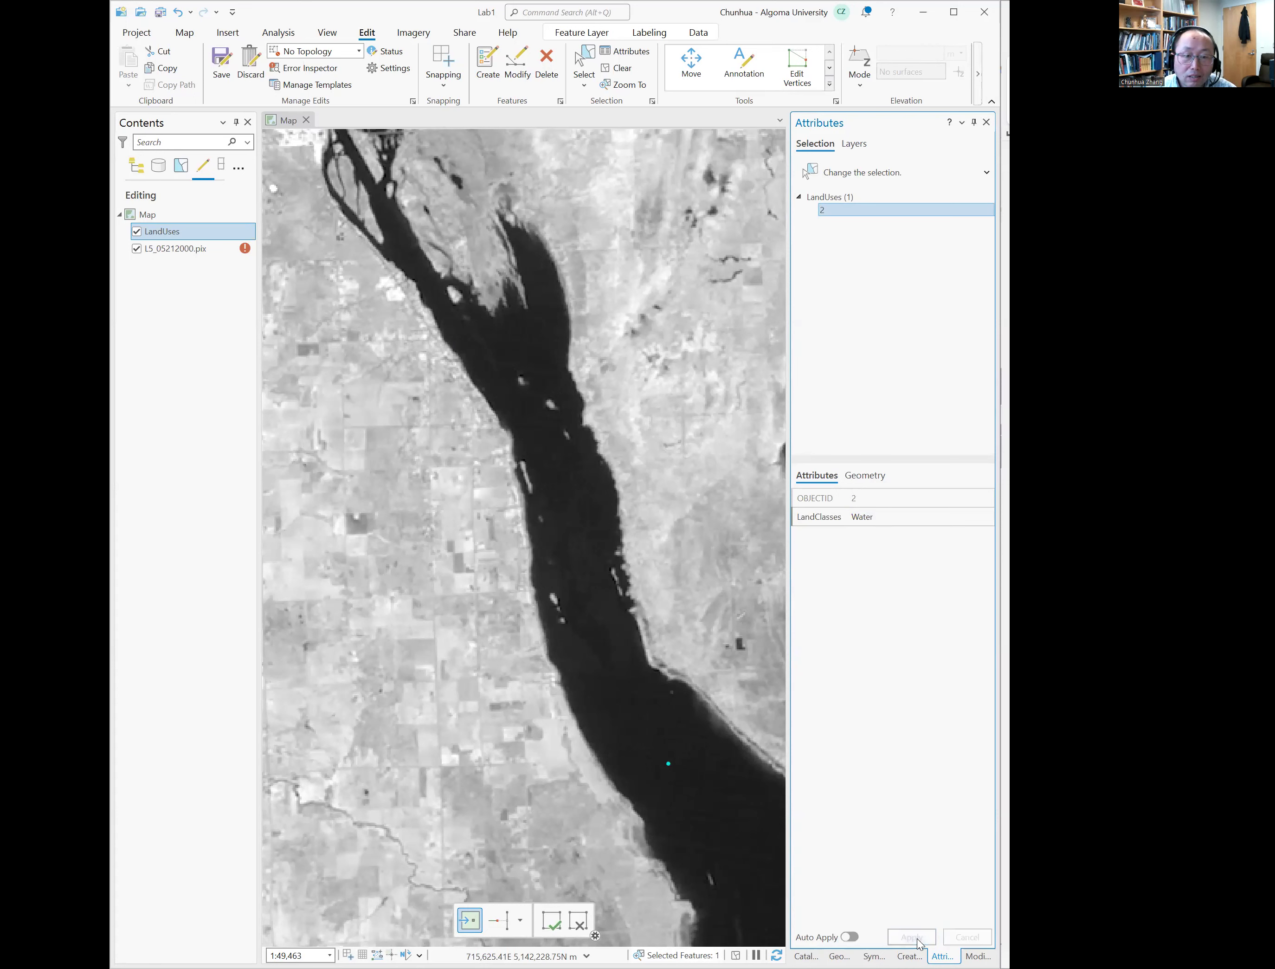
- Place a third LandUses point in the dark water basin just west of the river rapids
scroll(596, 496, down, 1)
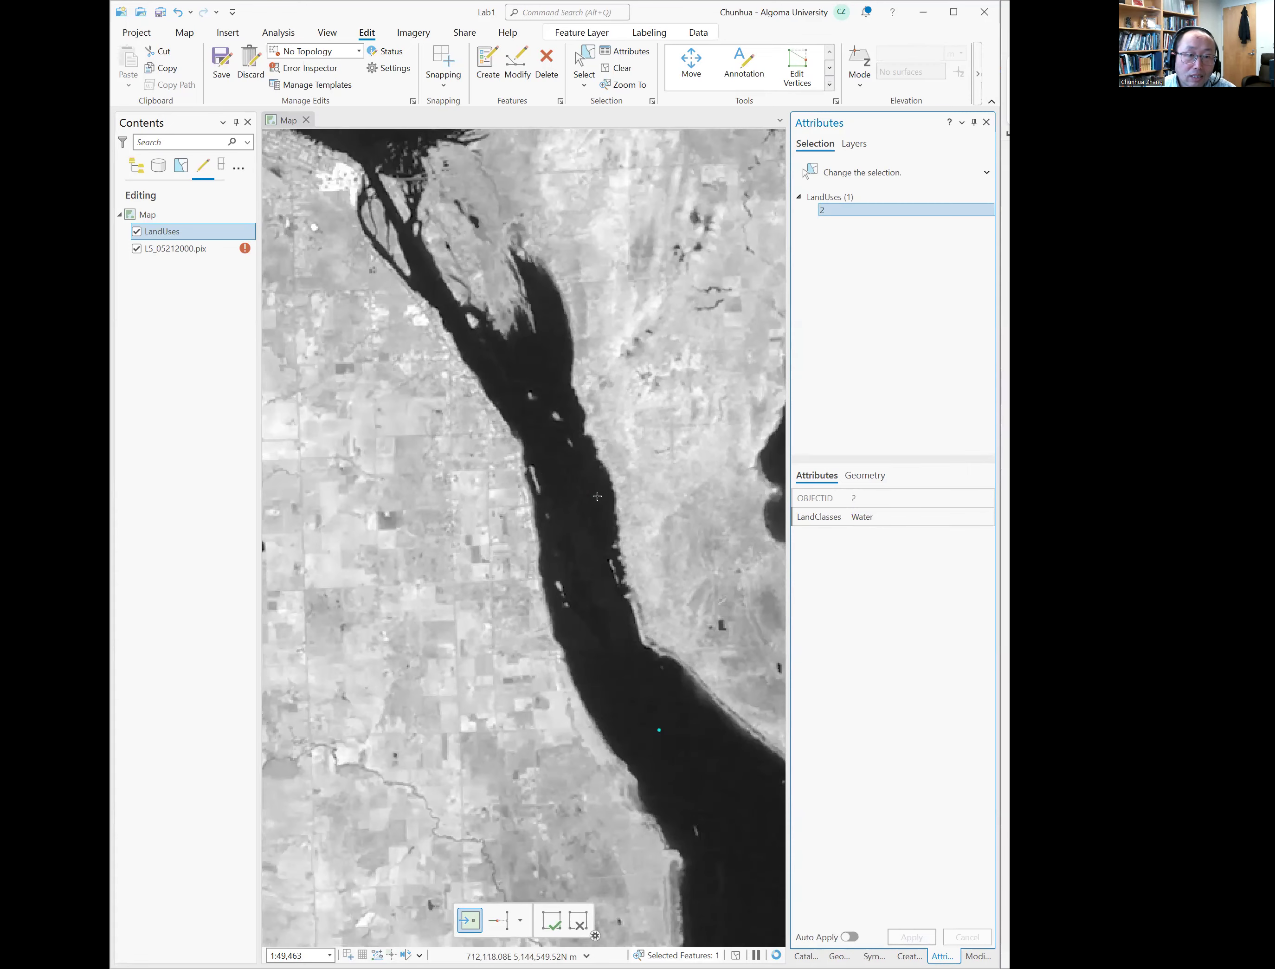
scroll(597, 496, down, 5)
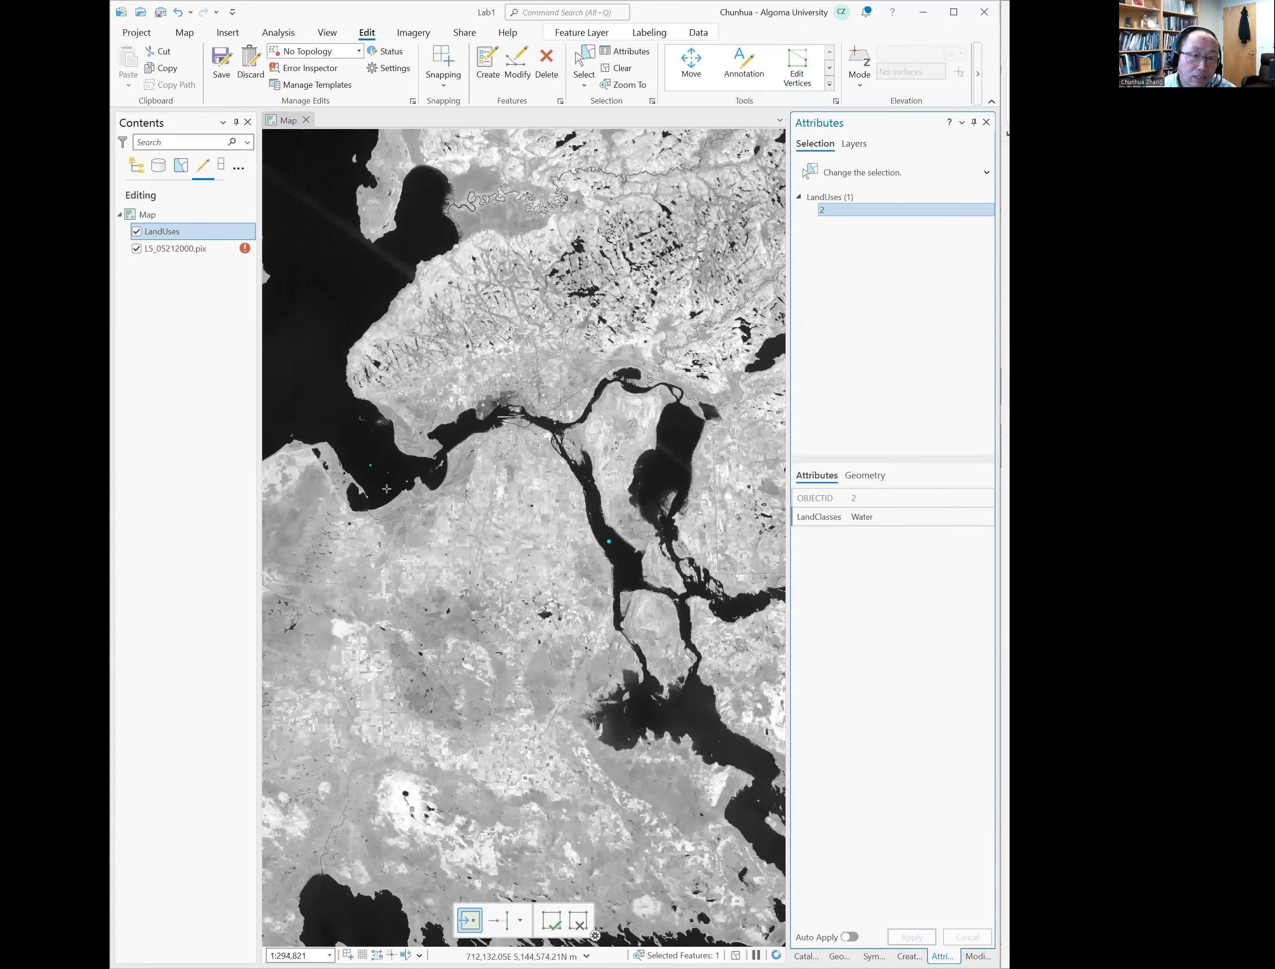
scroll(459, 437, up, 3)
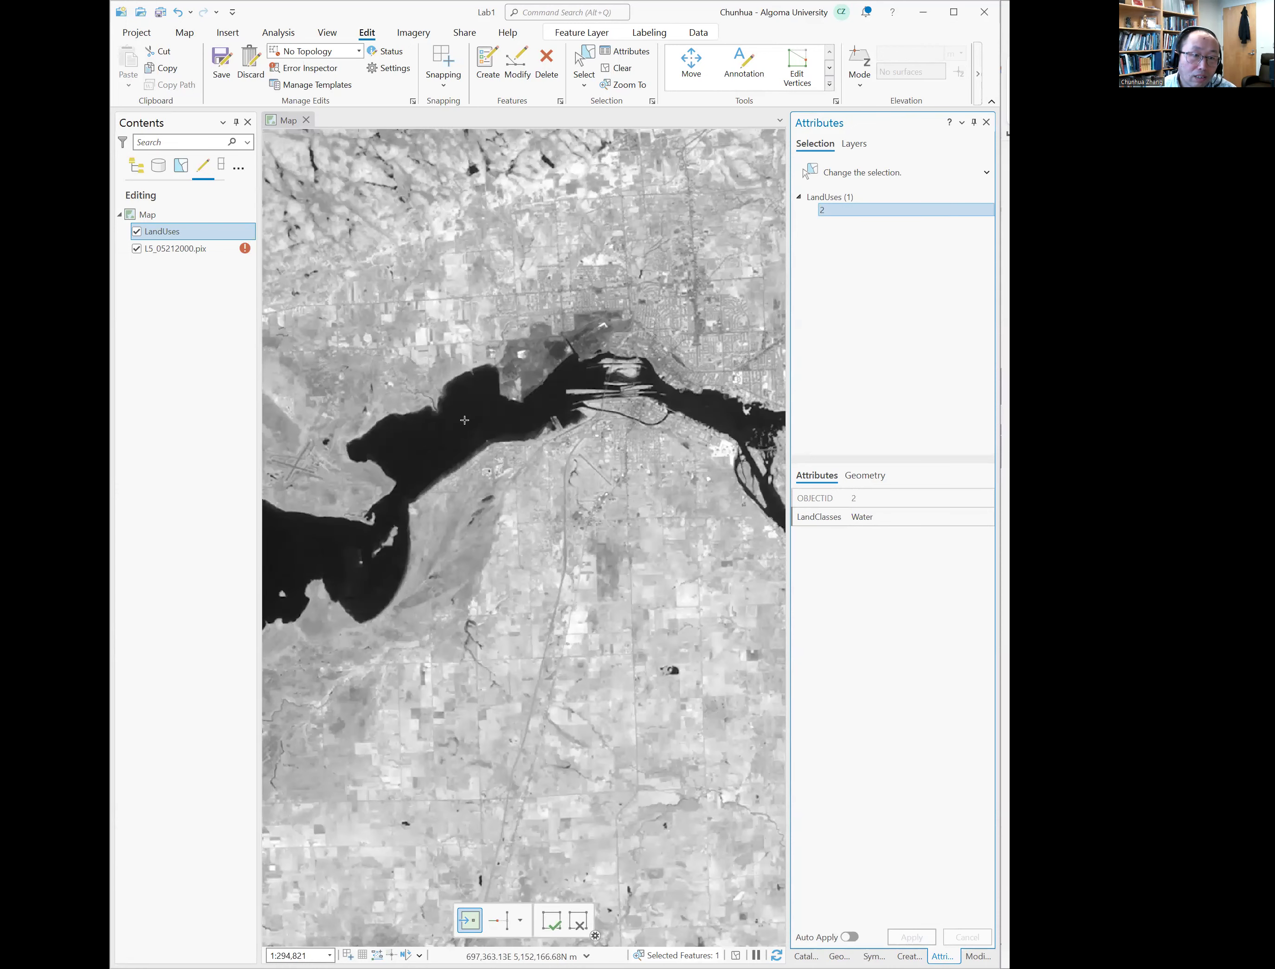
scroll(465, 420, up, 1)
click(465, 420)
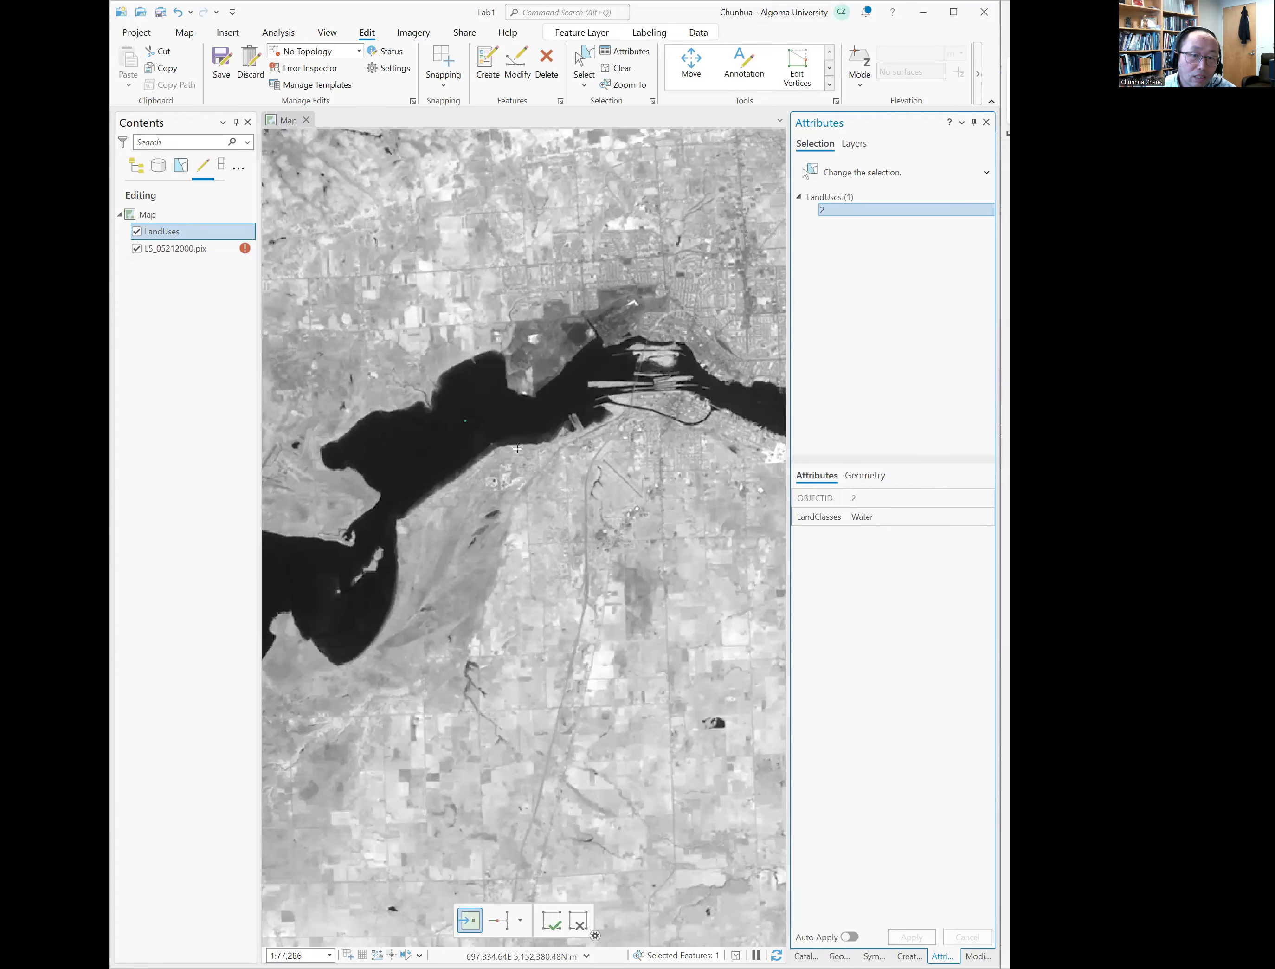
- Set LandClasses to Water for the third point, west of the rapids, and apply the edit
click(888, 516)
text(Water)
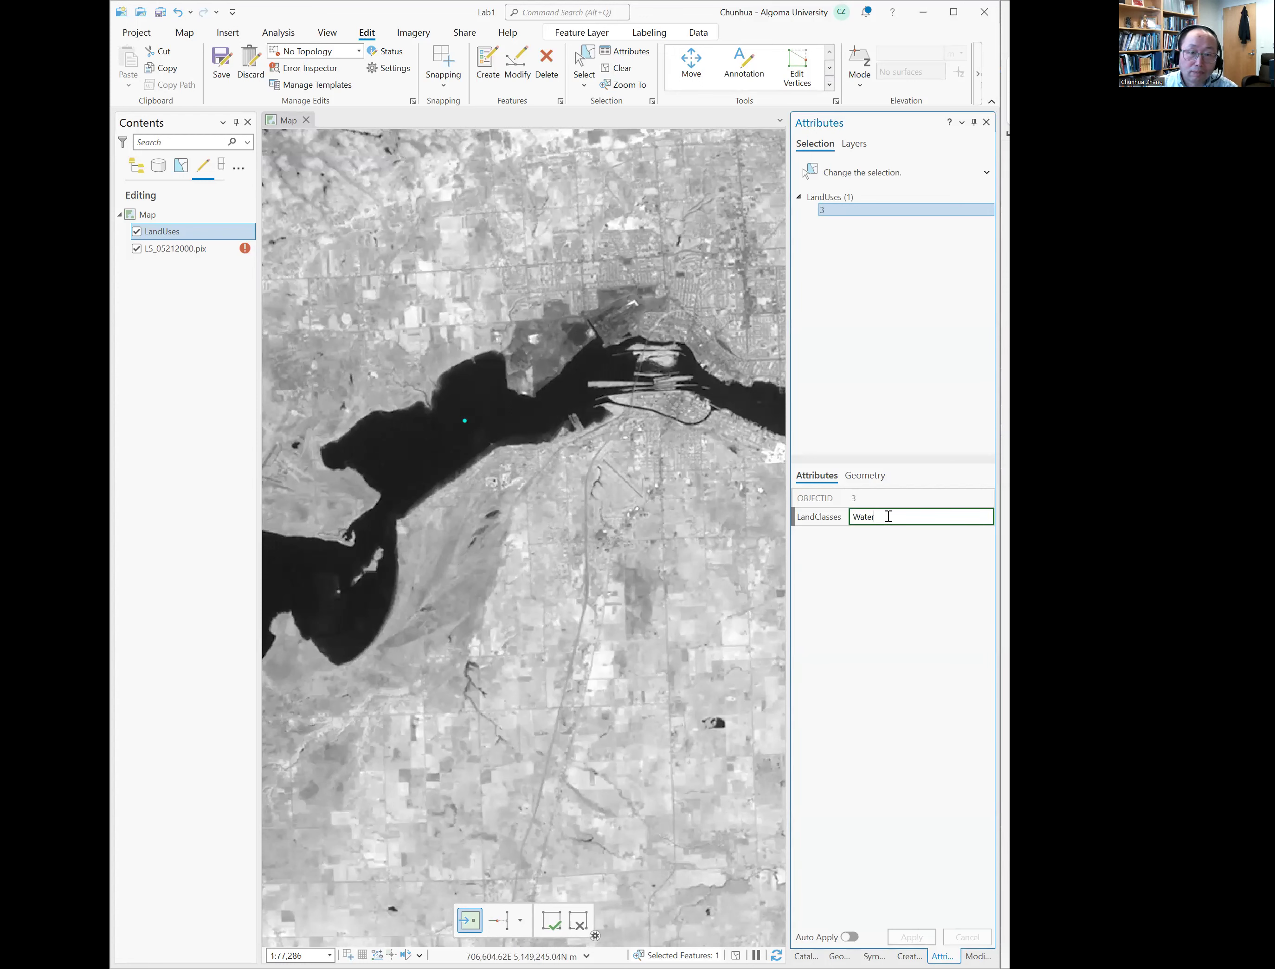
key(Return)
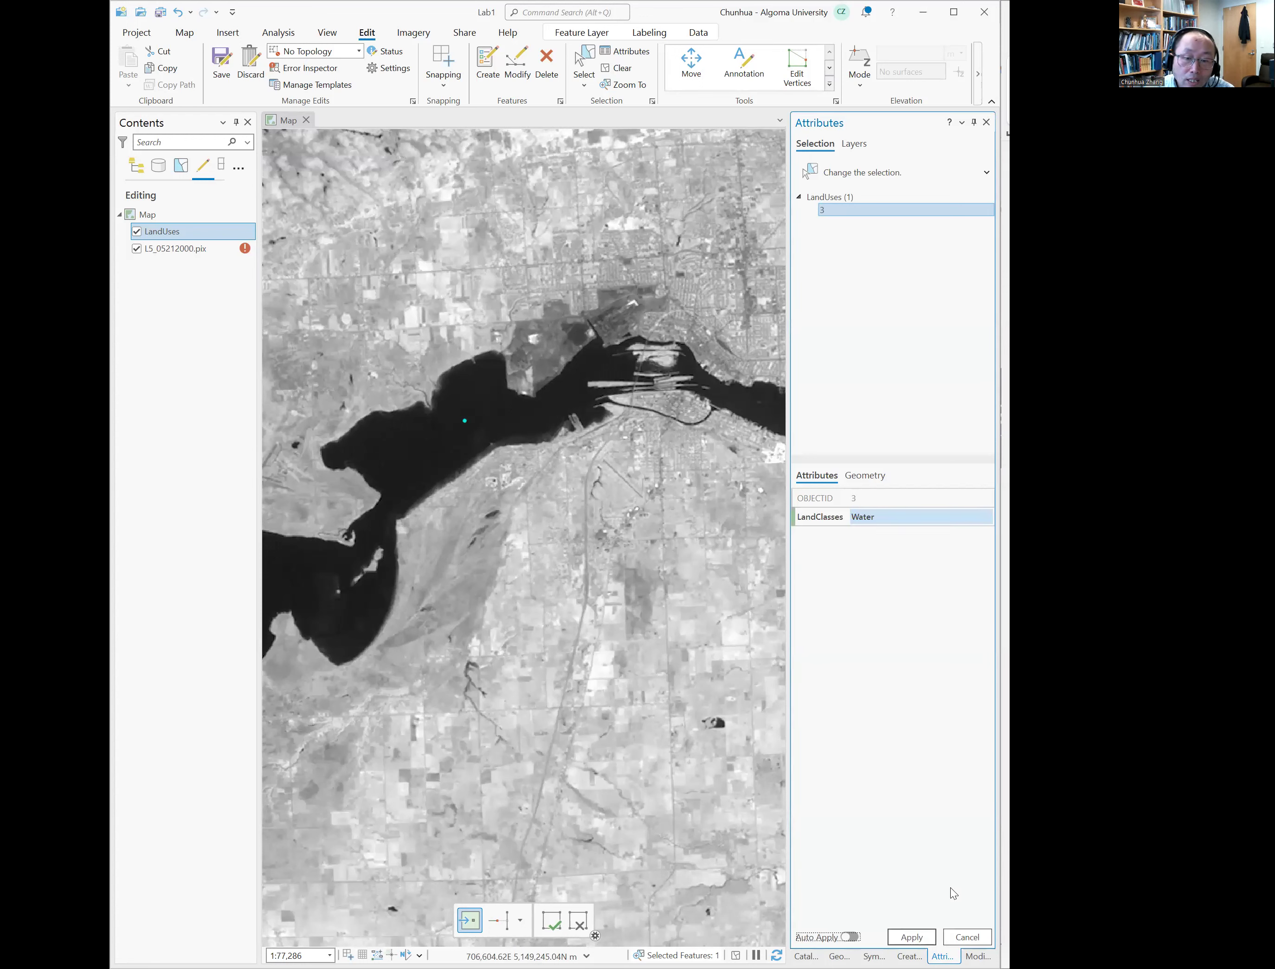
click(911, 936)
click(573, 399)
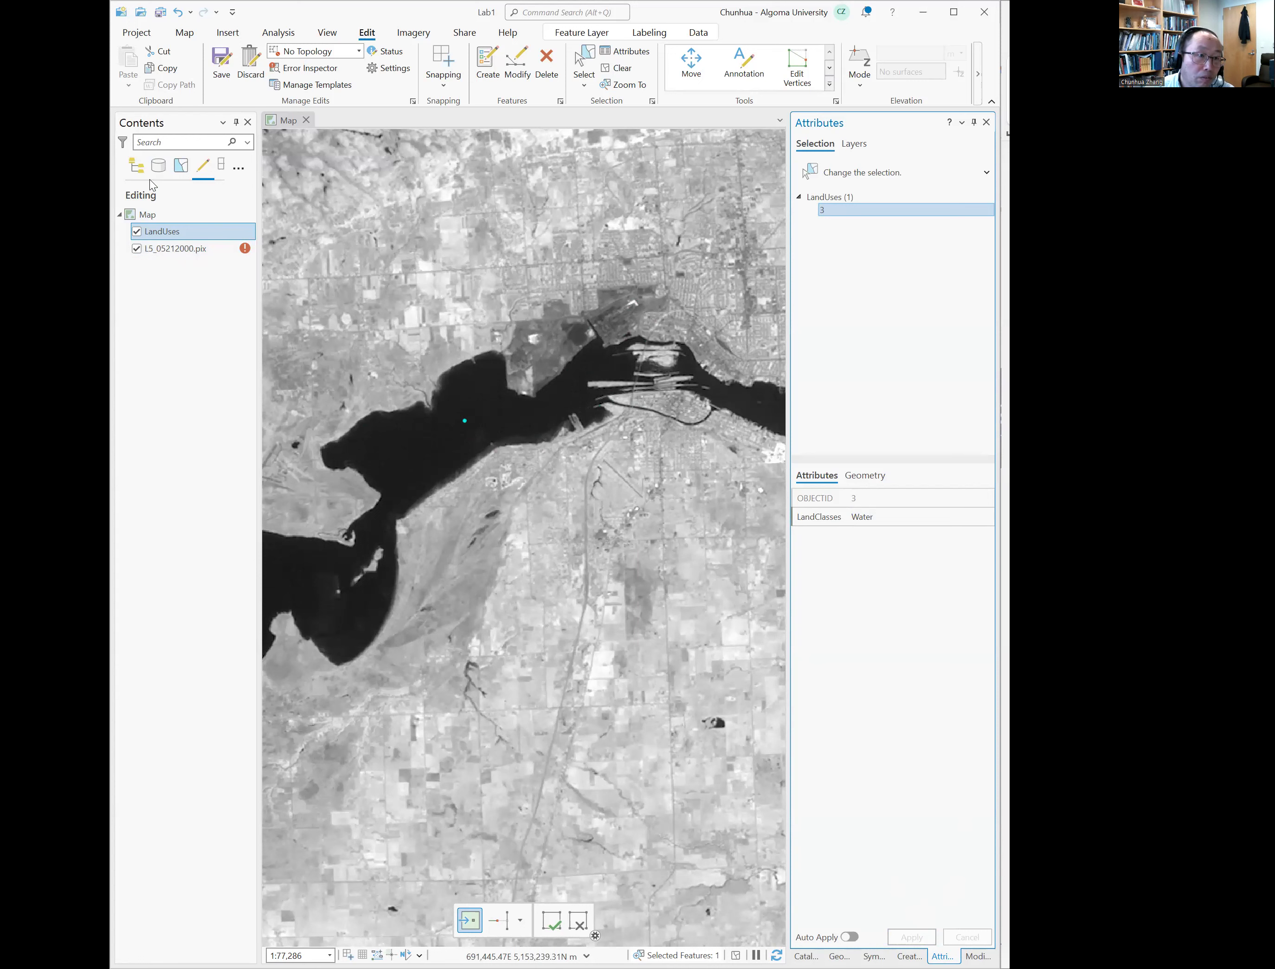
- List the map layers by drawing order and assign the layer 021028_0100_000521_l7_03_utm16.tif to the green channel of L5_05212000.pix
click(136, 168)
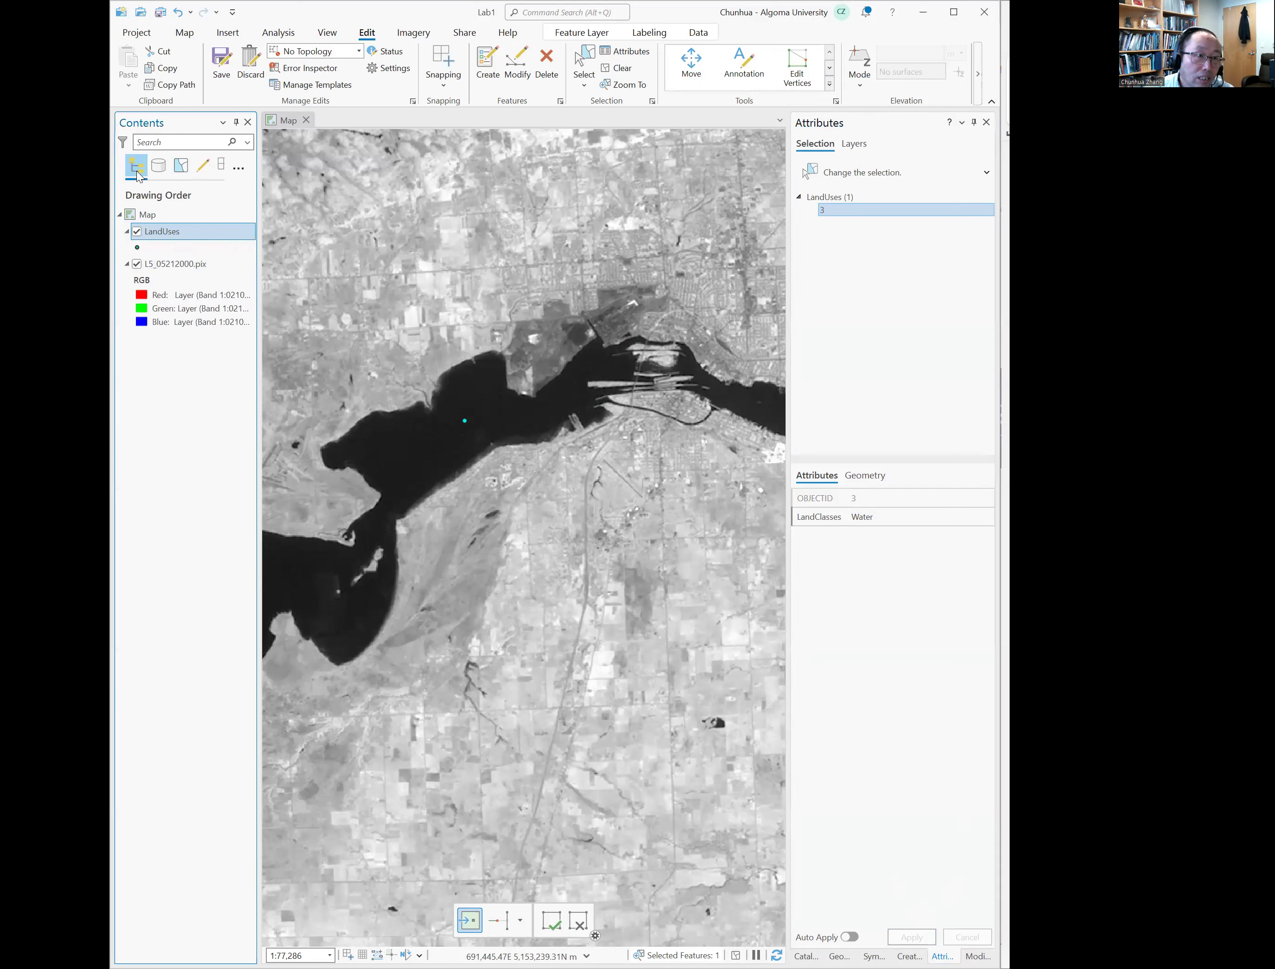
click(210, 295)
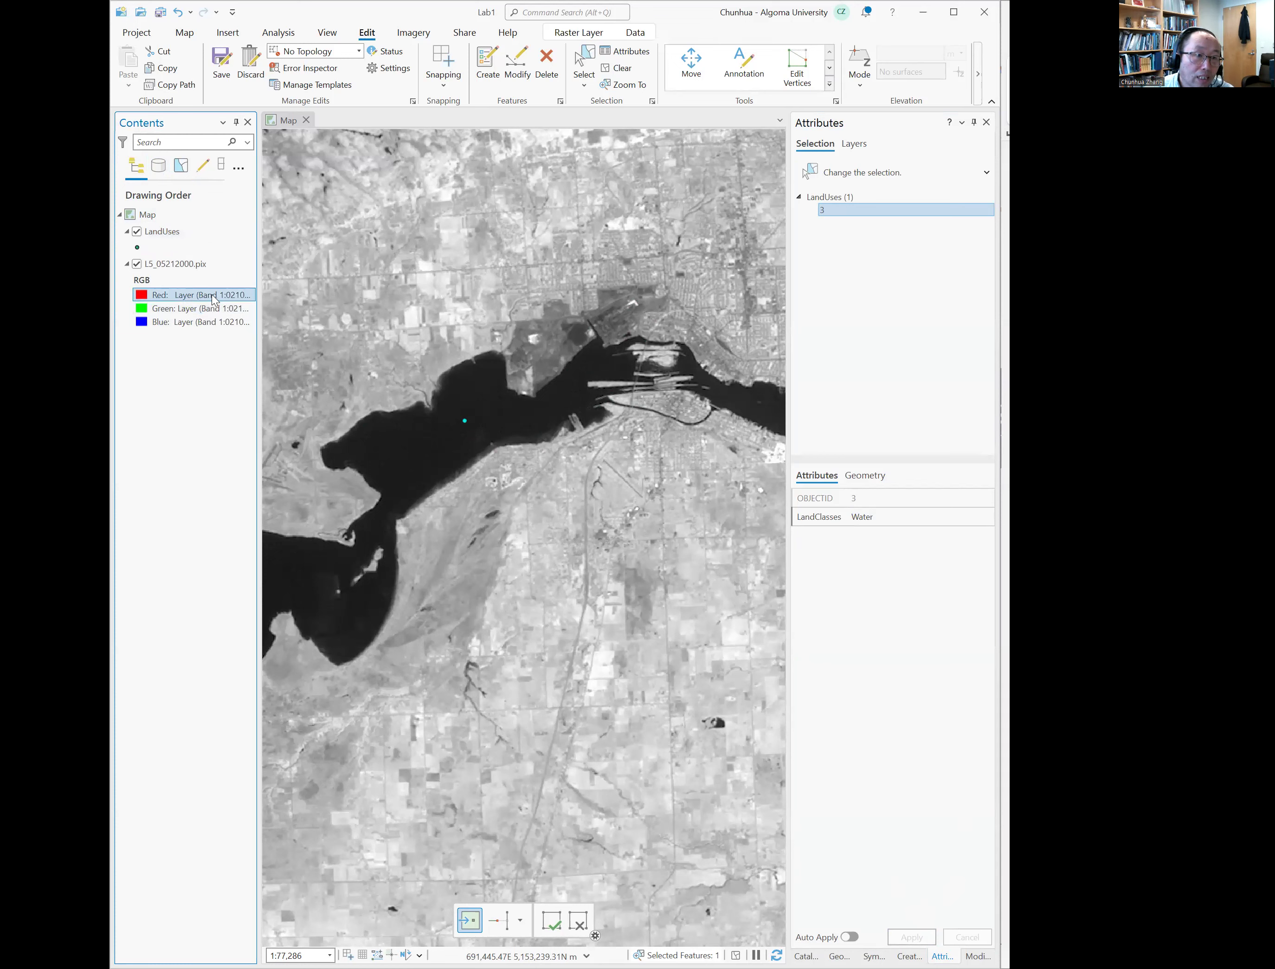
click(212, 293)
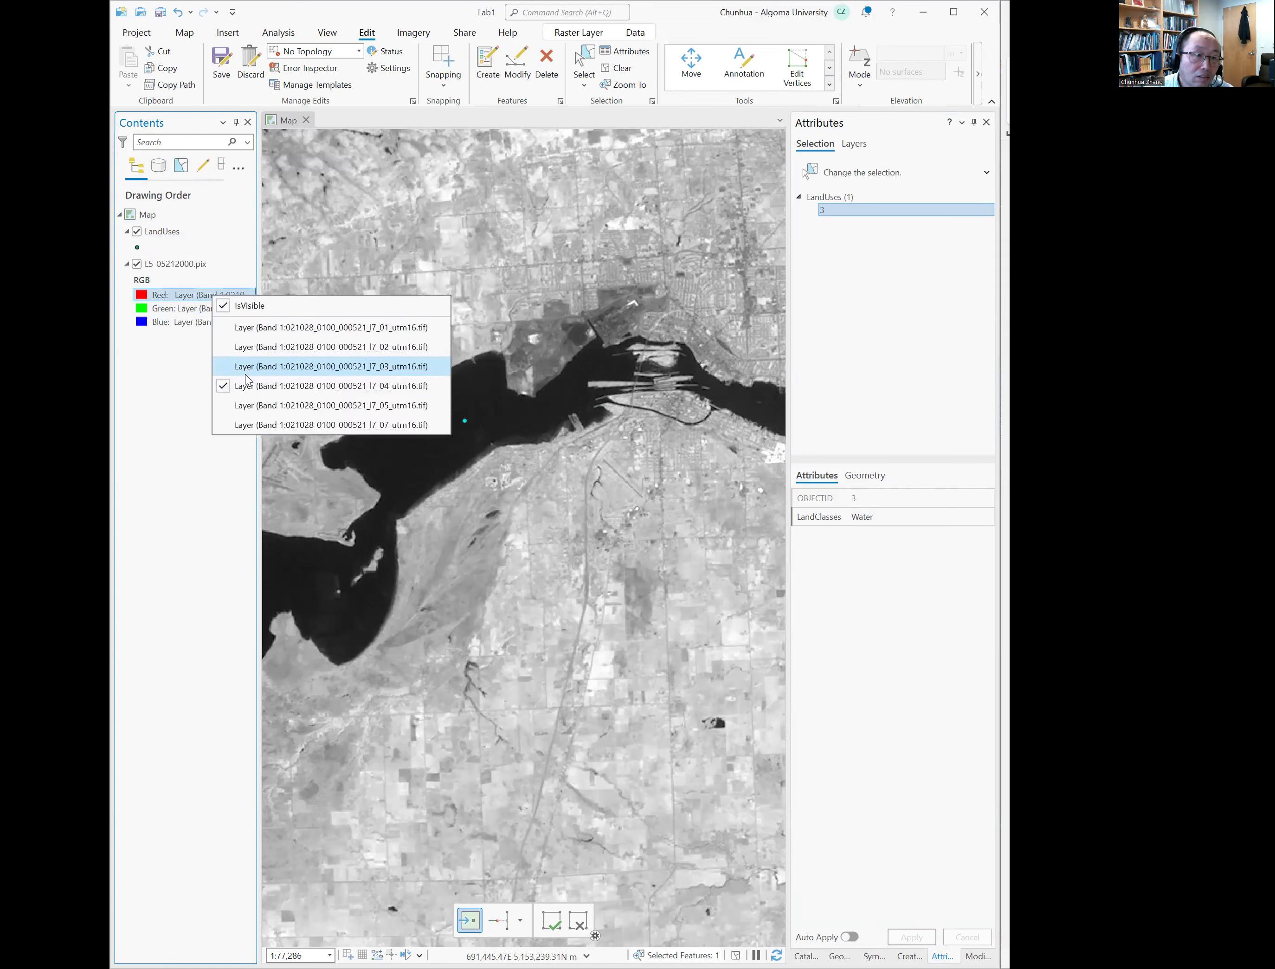
click(185, 310)
click(212, 310)
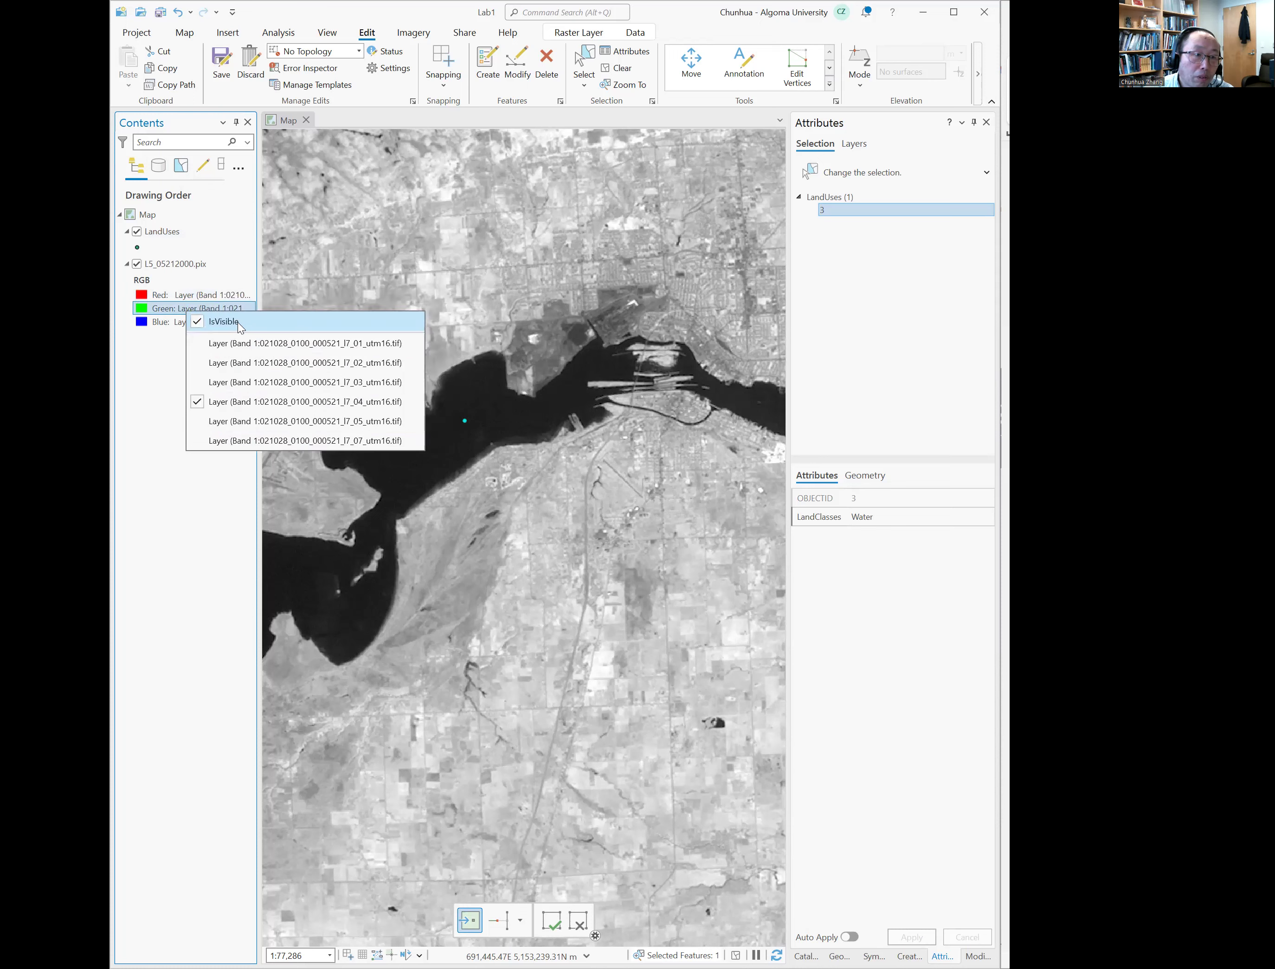
click(277, 385)
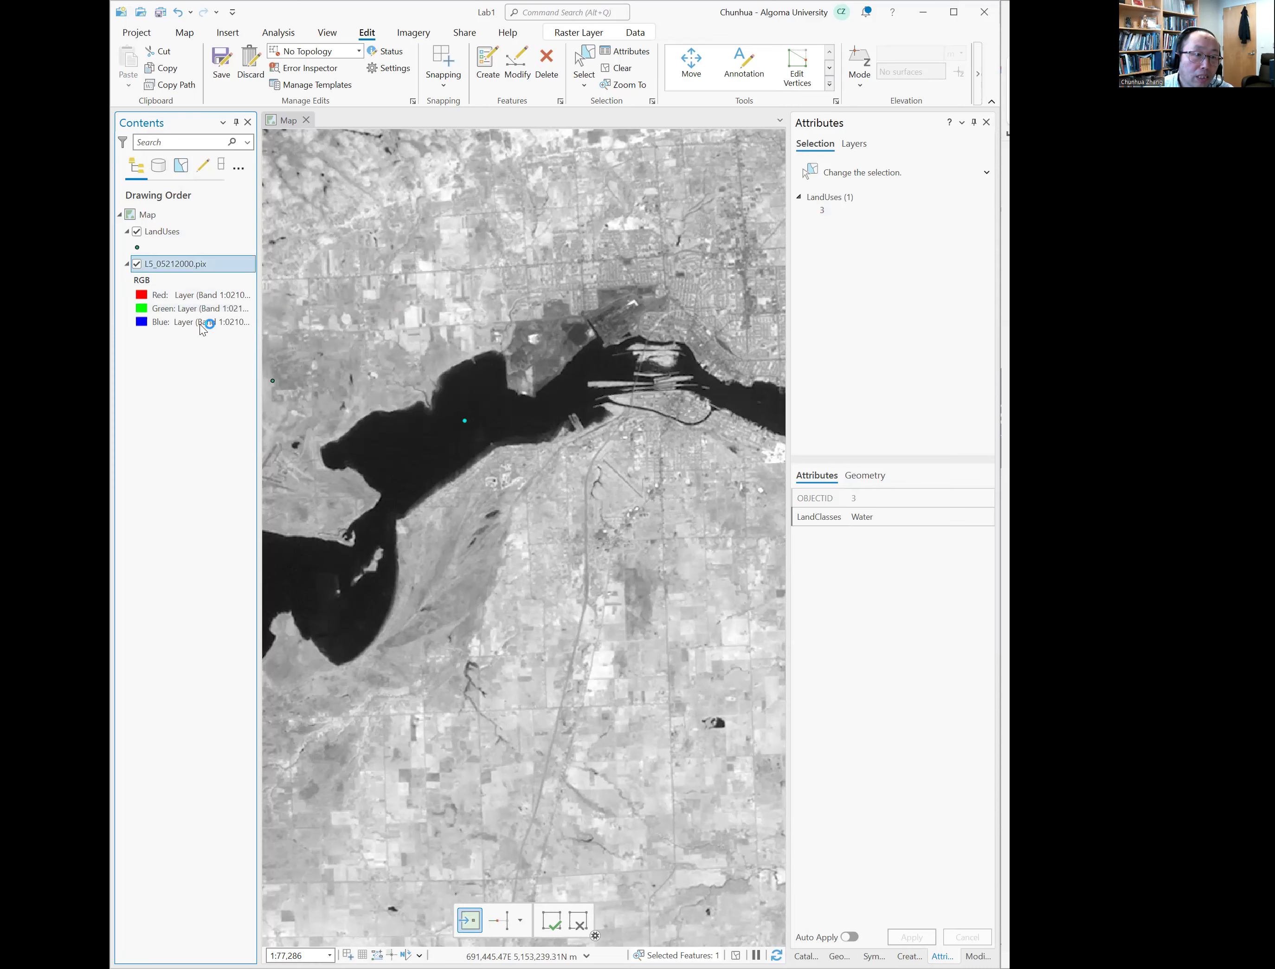
- Reassign the band of the blue channel of L5_05212000.pix to display the image as a false-colour composite
click(199, 323)
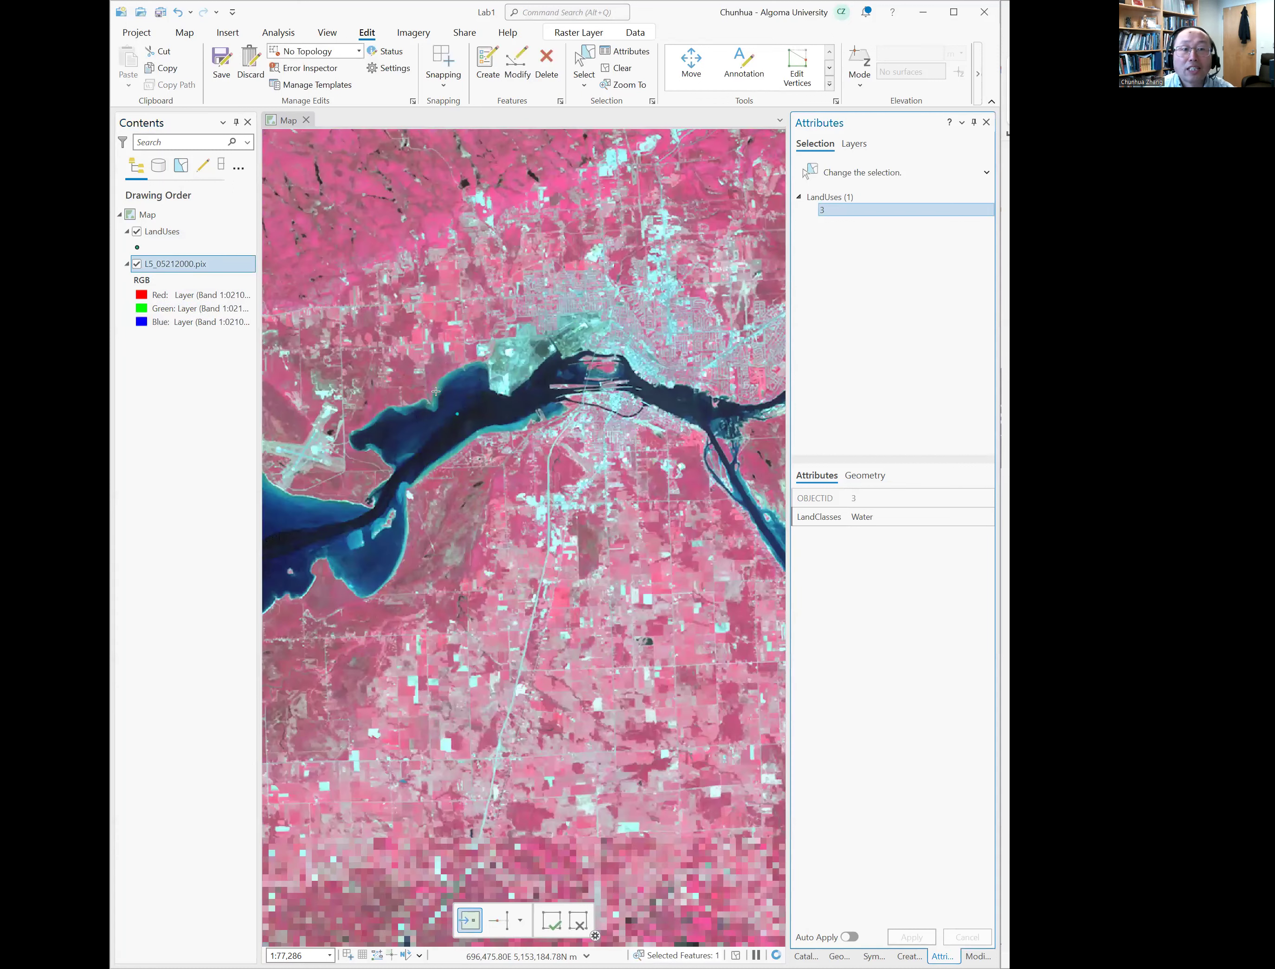
scroll(435, 390, down, 2)
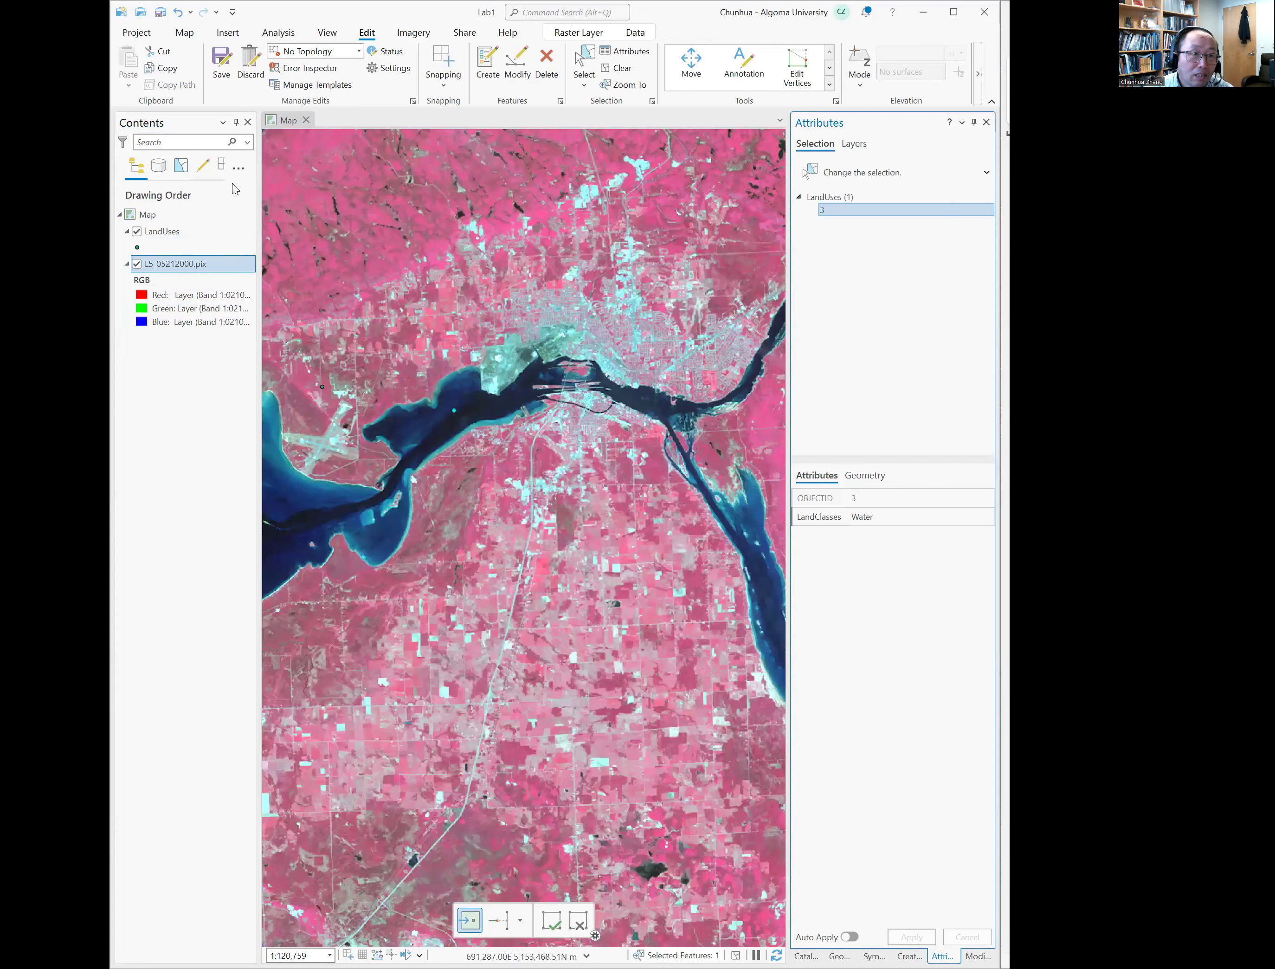
- Add the Imagery basemap to the map and hide the L5_05212000.pix layer to expose it
click(190, 35)
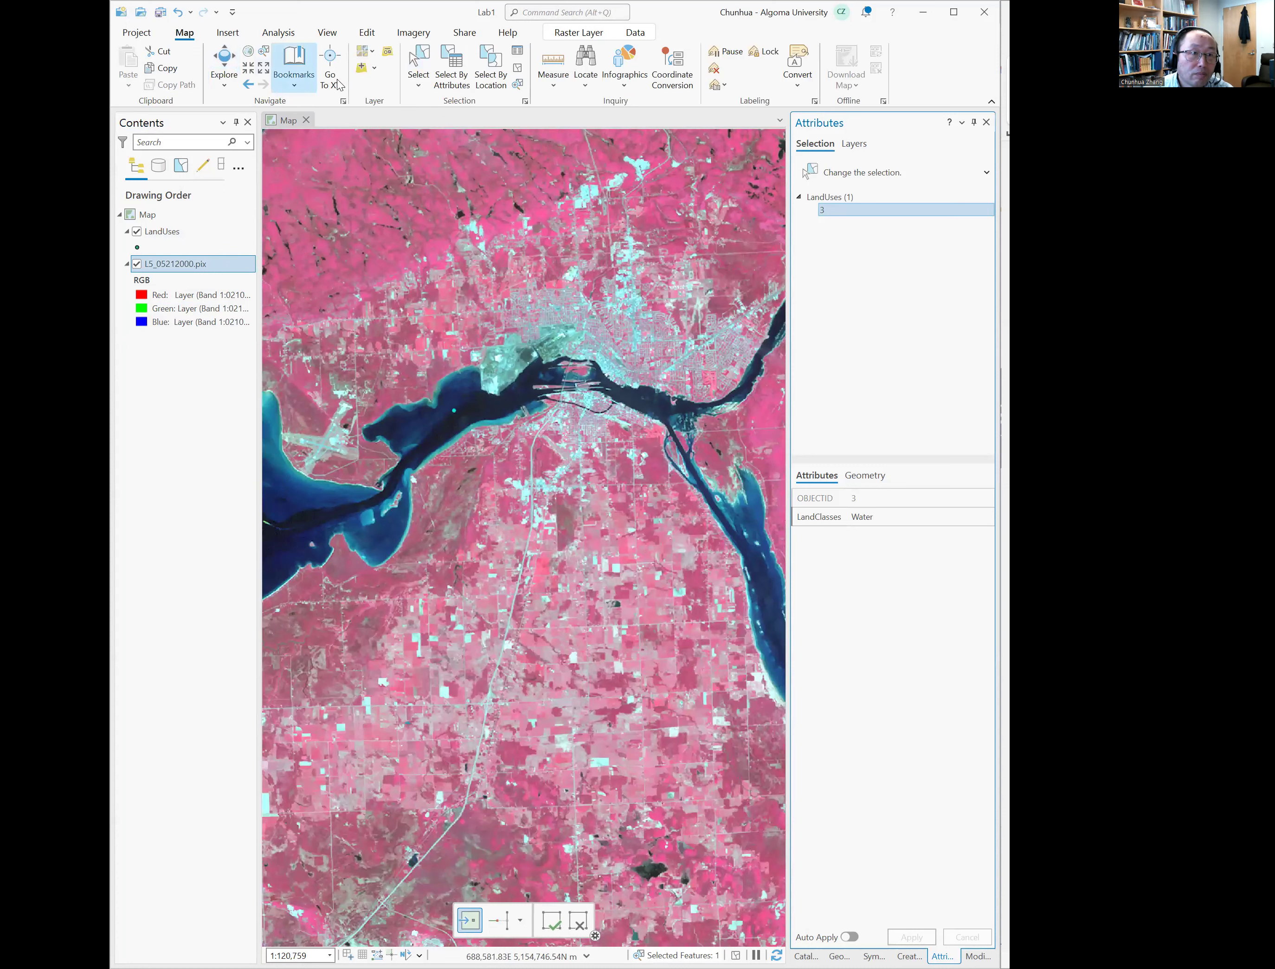
click(370, 55)
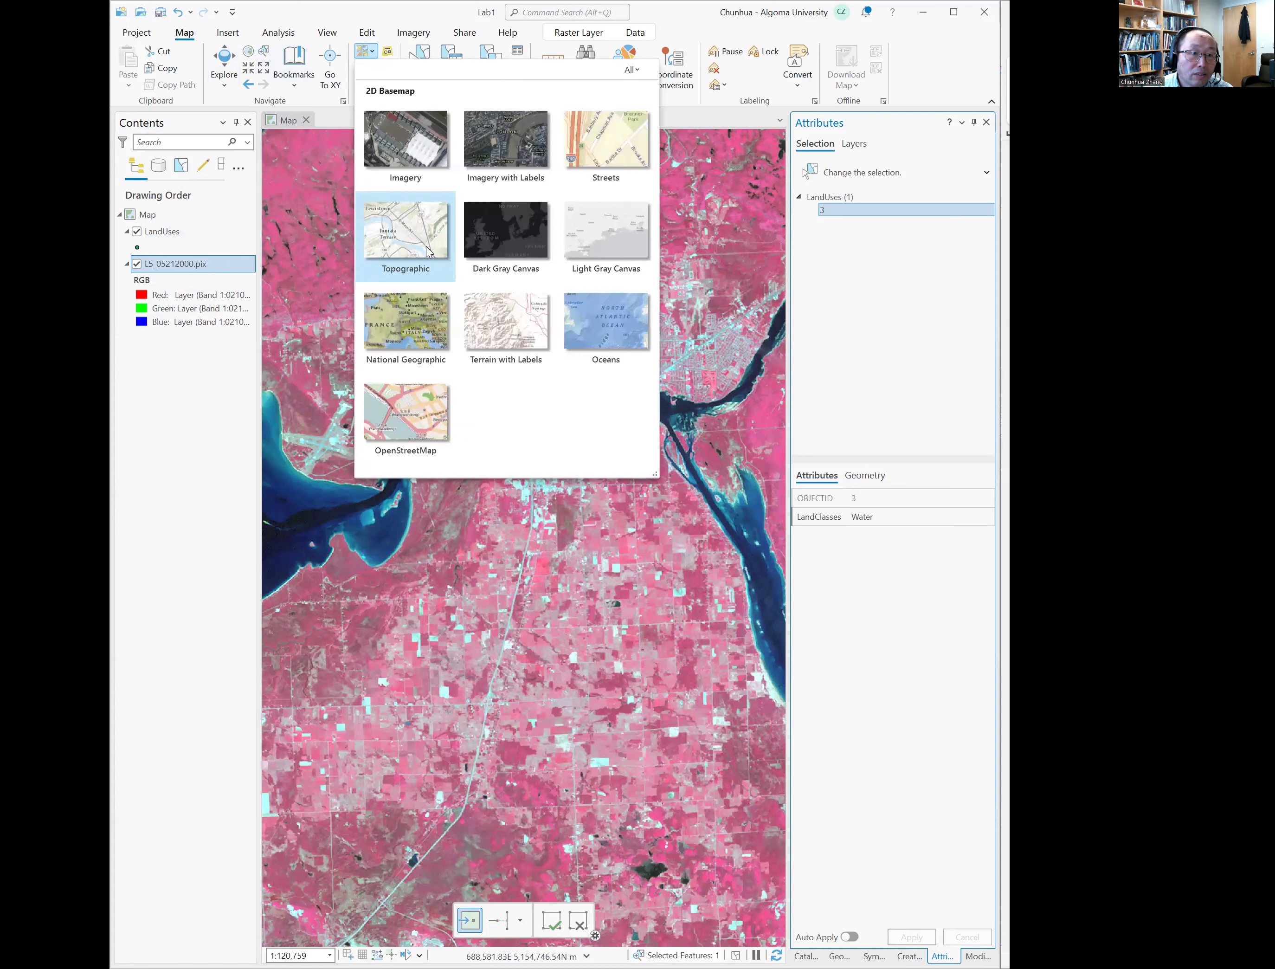
click(420, 159)
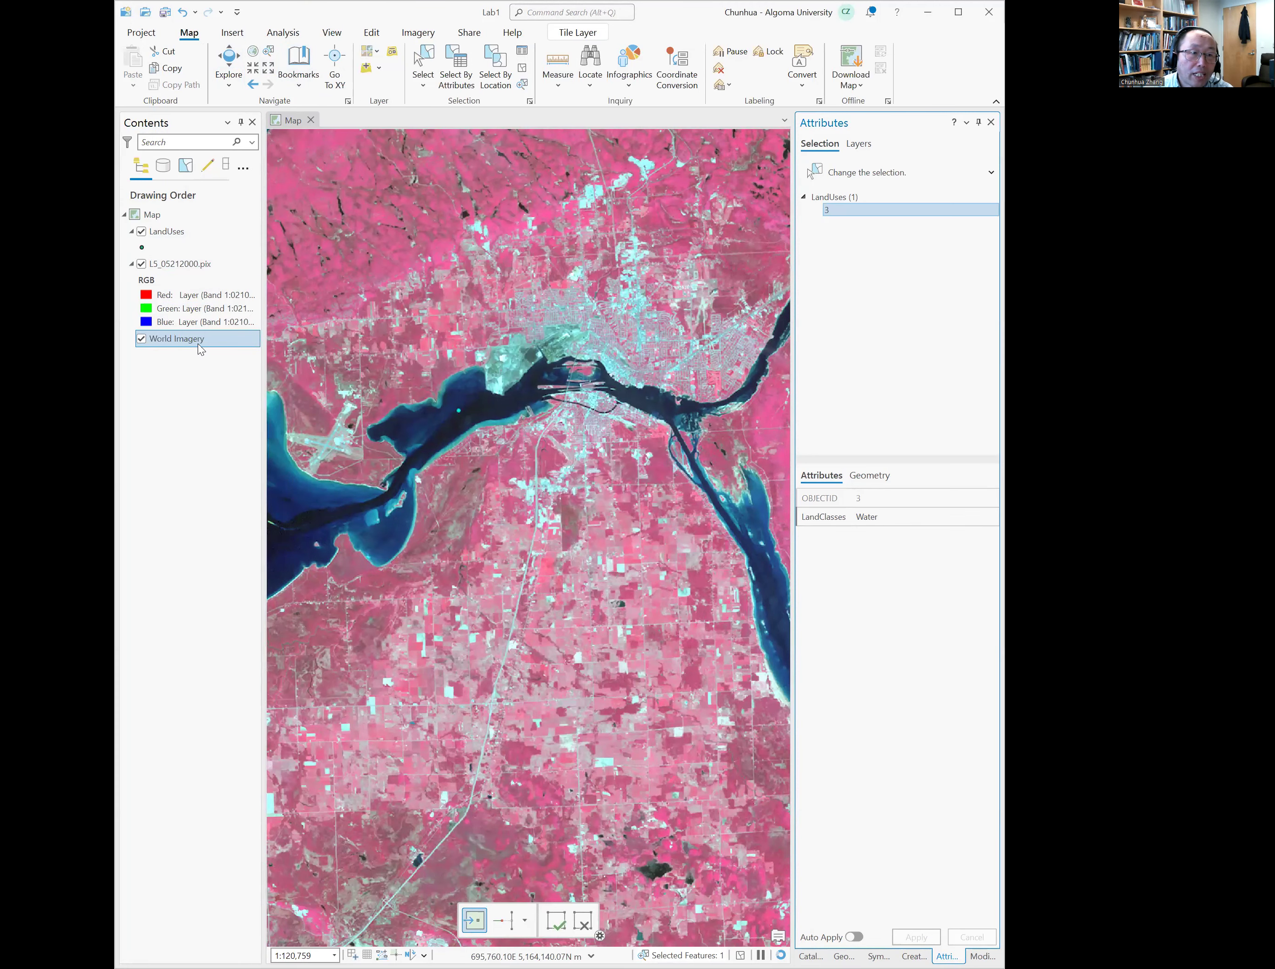
click(143, 267)
click(144, 264)
click(144, 264)
- Place a fourth LandUses point just north of the bare industrial site on the river's north bank
scroll(357, 396, up, 2)
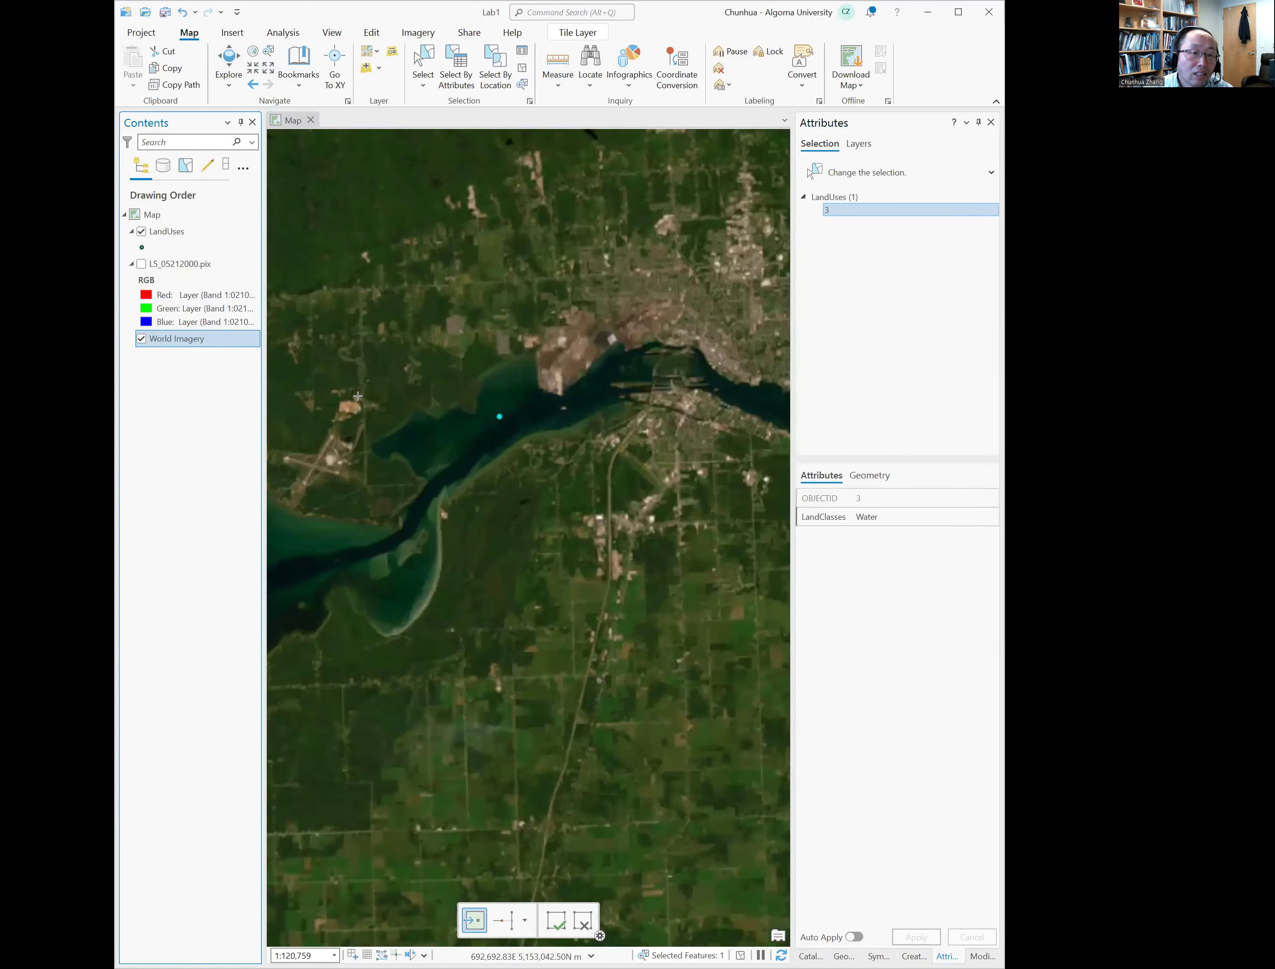
scroll(358, 396, up, 4)
scroll(483, 421, down, 4)
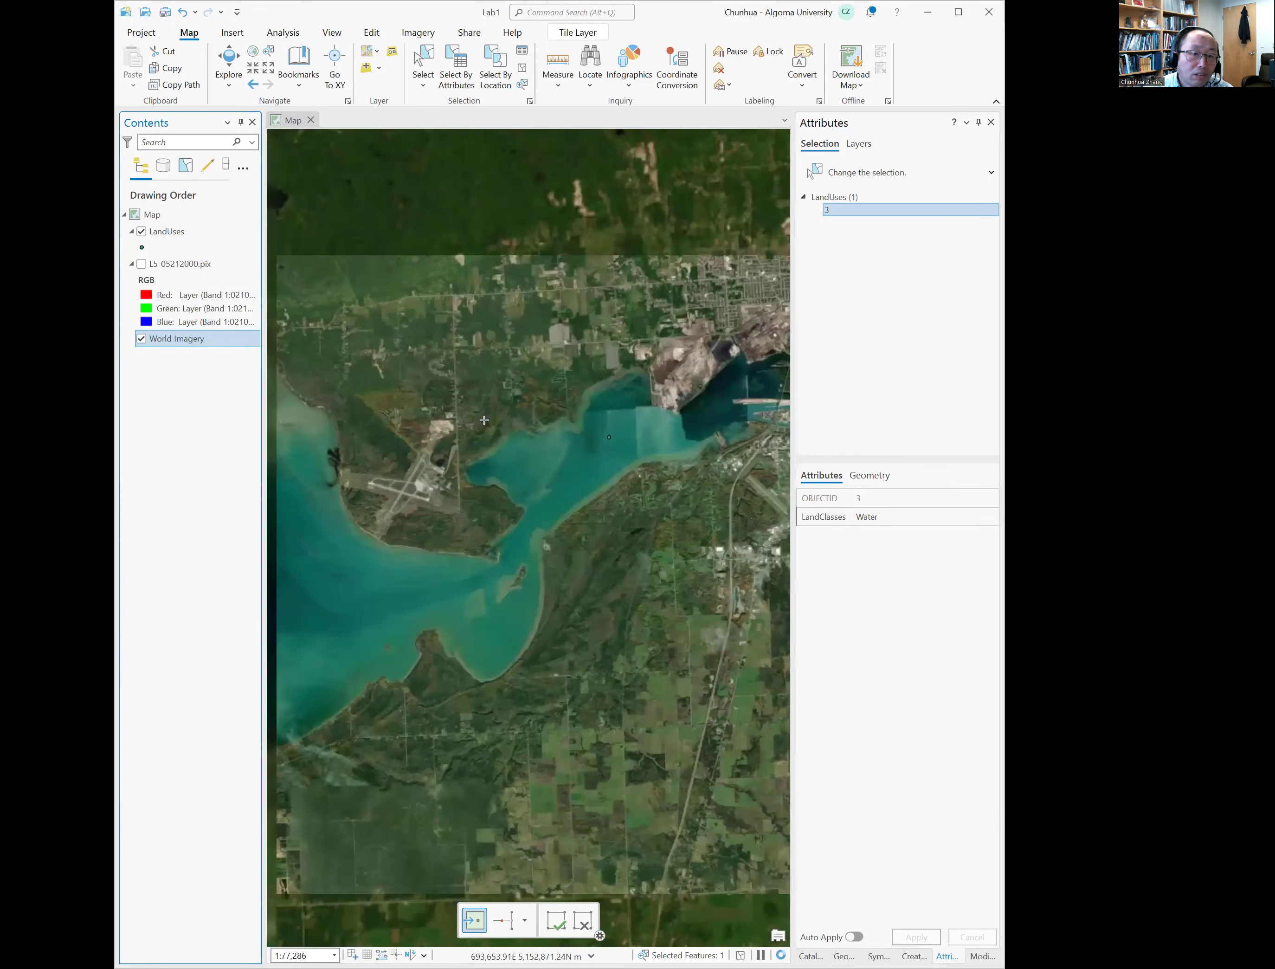
scroll(645, 364, up, 2)
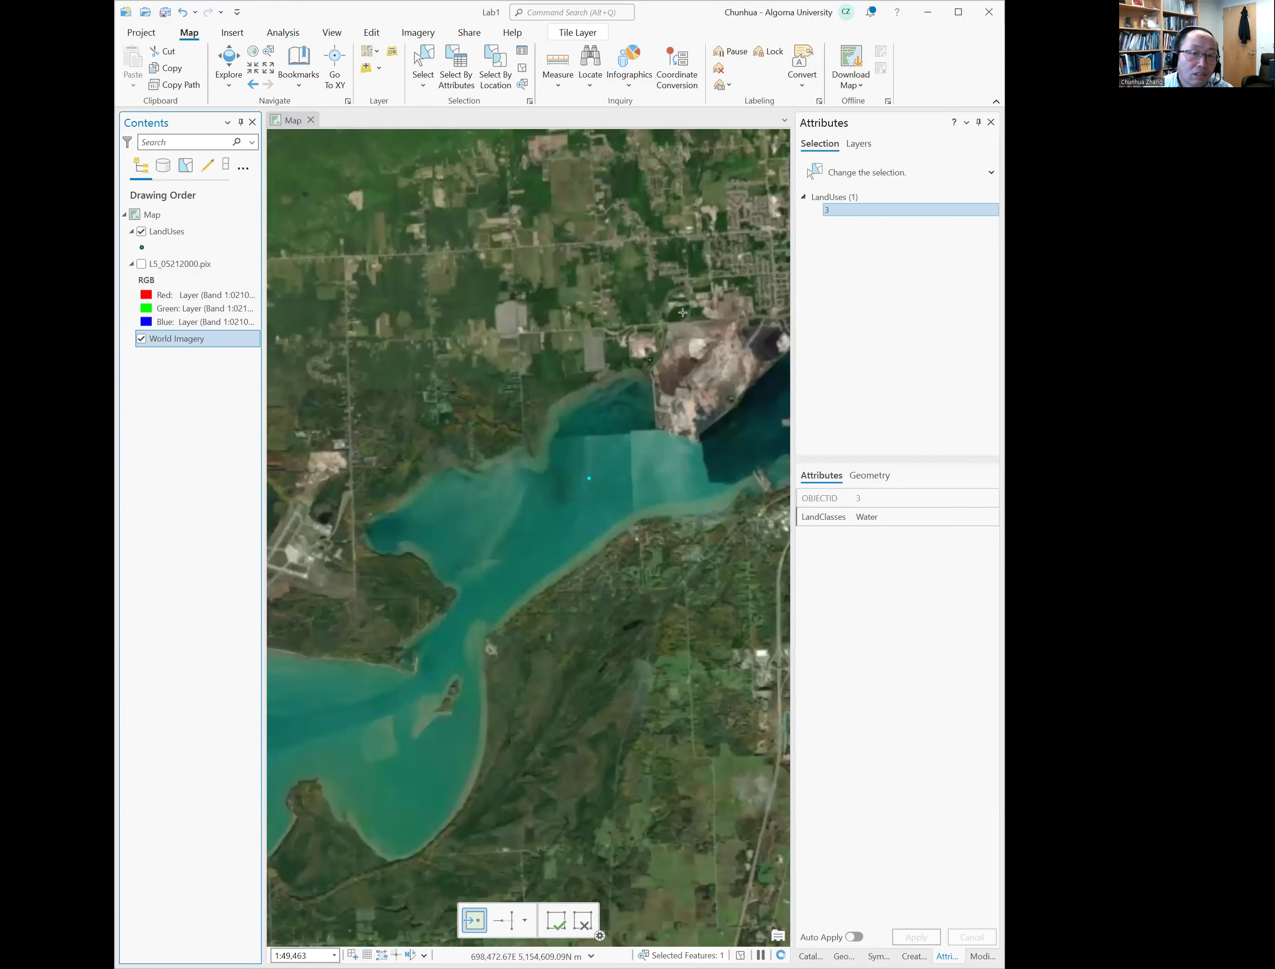
click(687, 293)
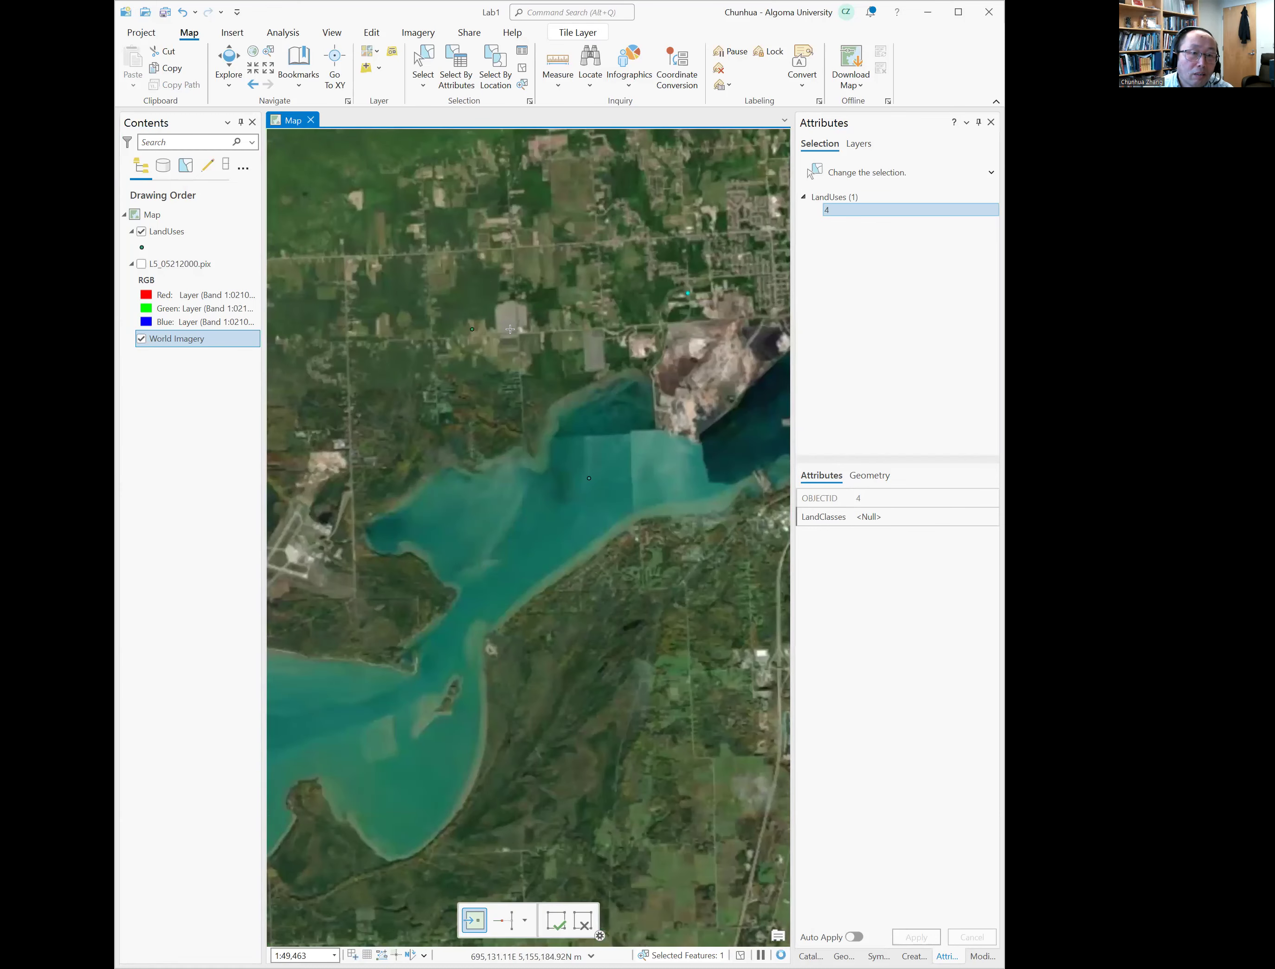
- Examine the land cover of the industrial waterfront and the adjoining residential blocks on the World Imagery basemap
scroll(609, 652, down, 4)
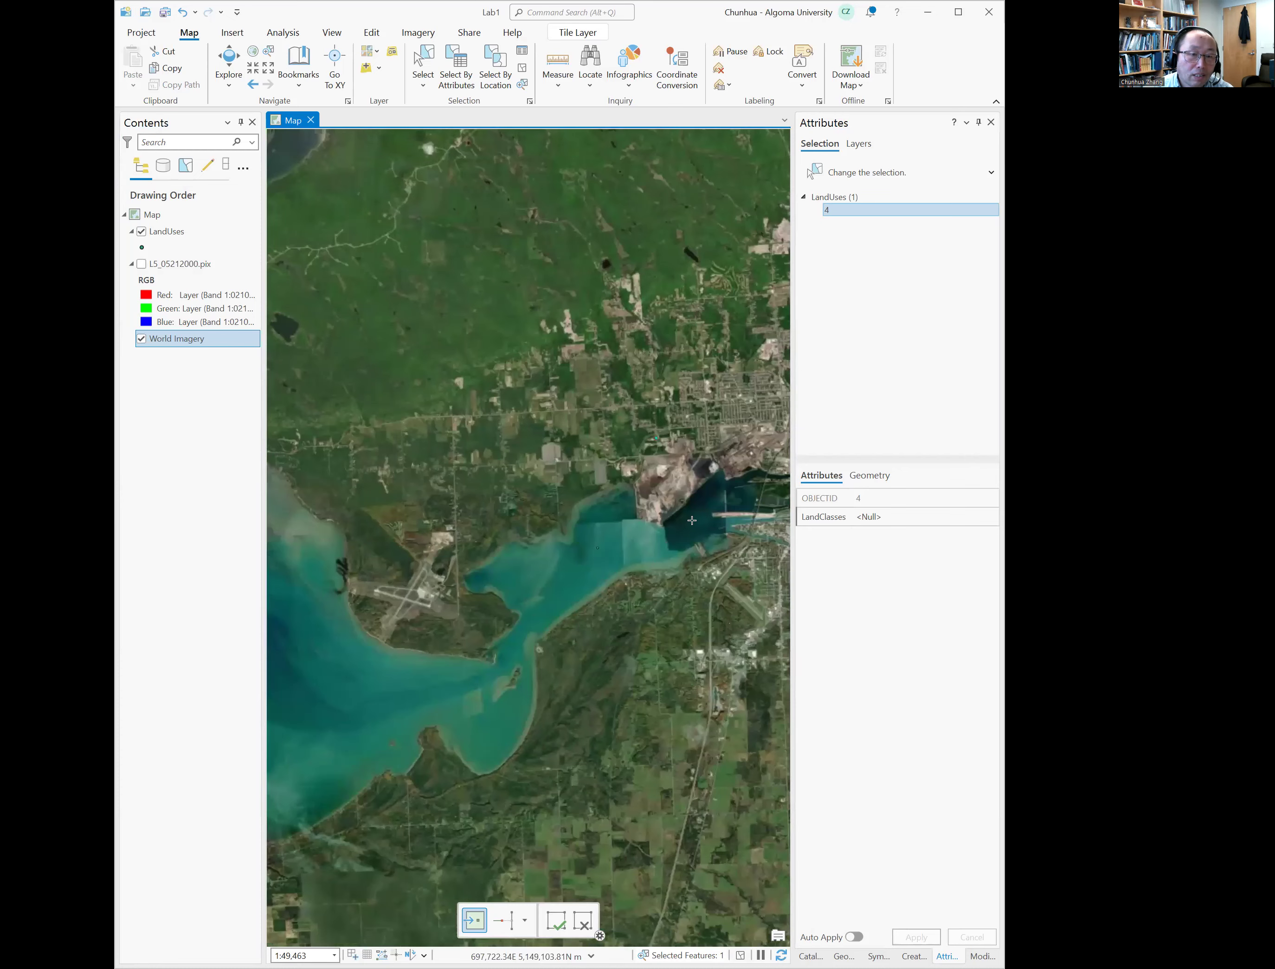
scroll(693, 520, up, 6)
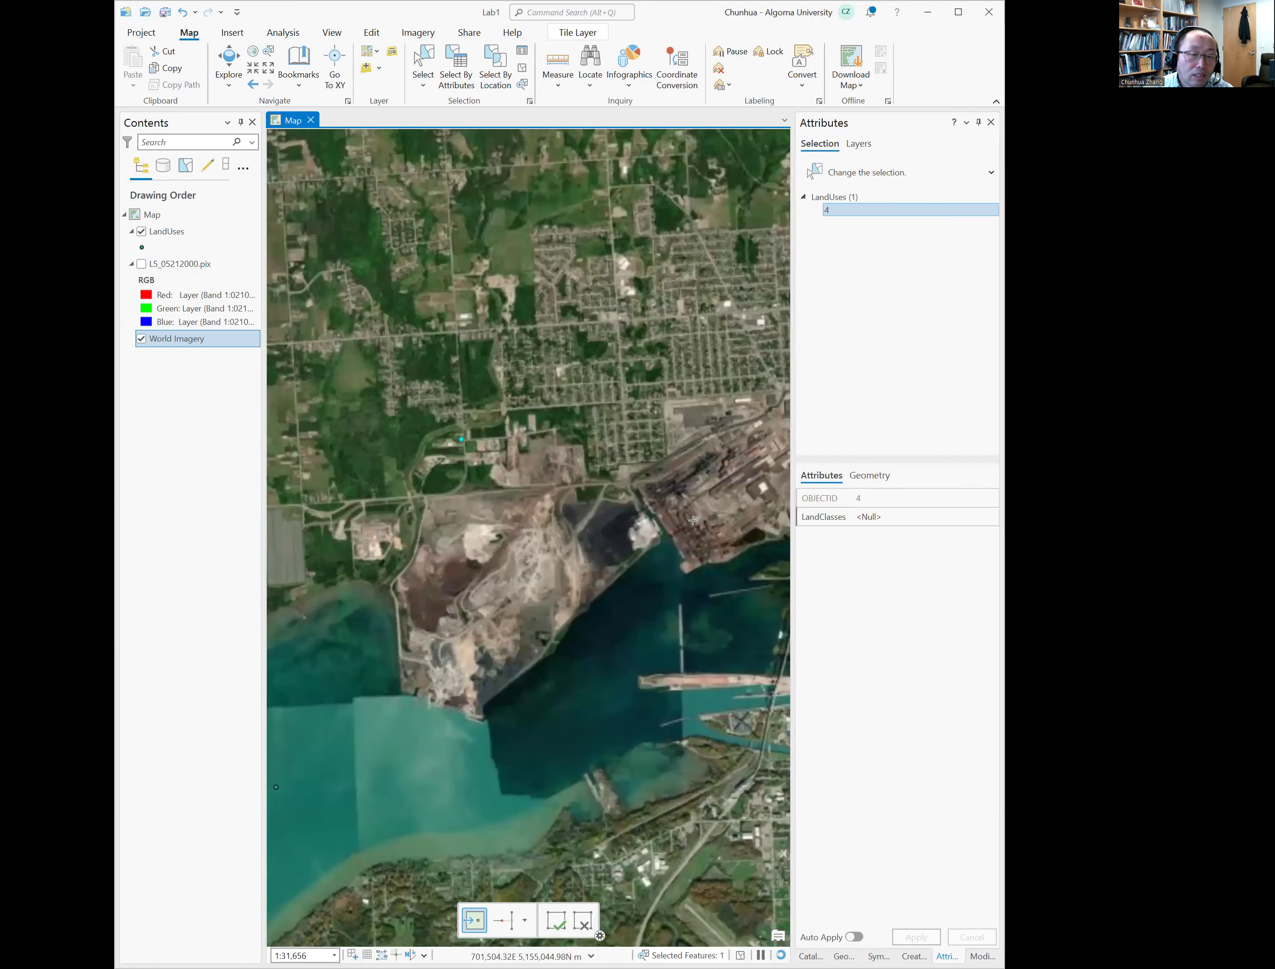
scroll(693, 520, up, 4)
scroll(693, 520, down, 2)
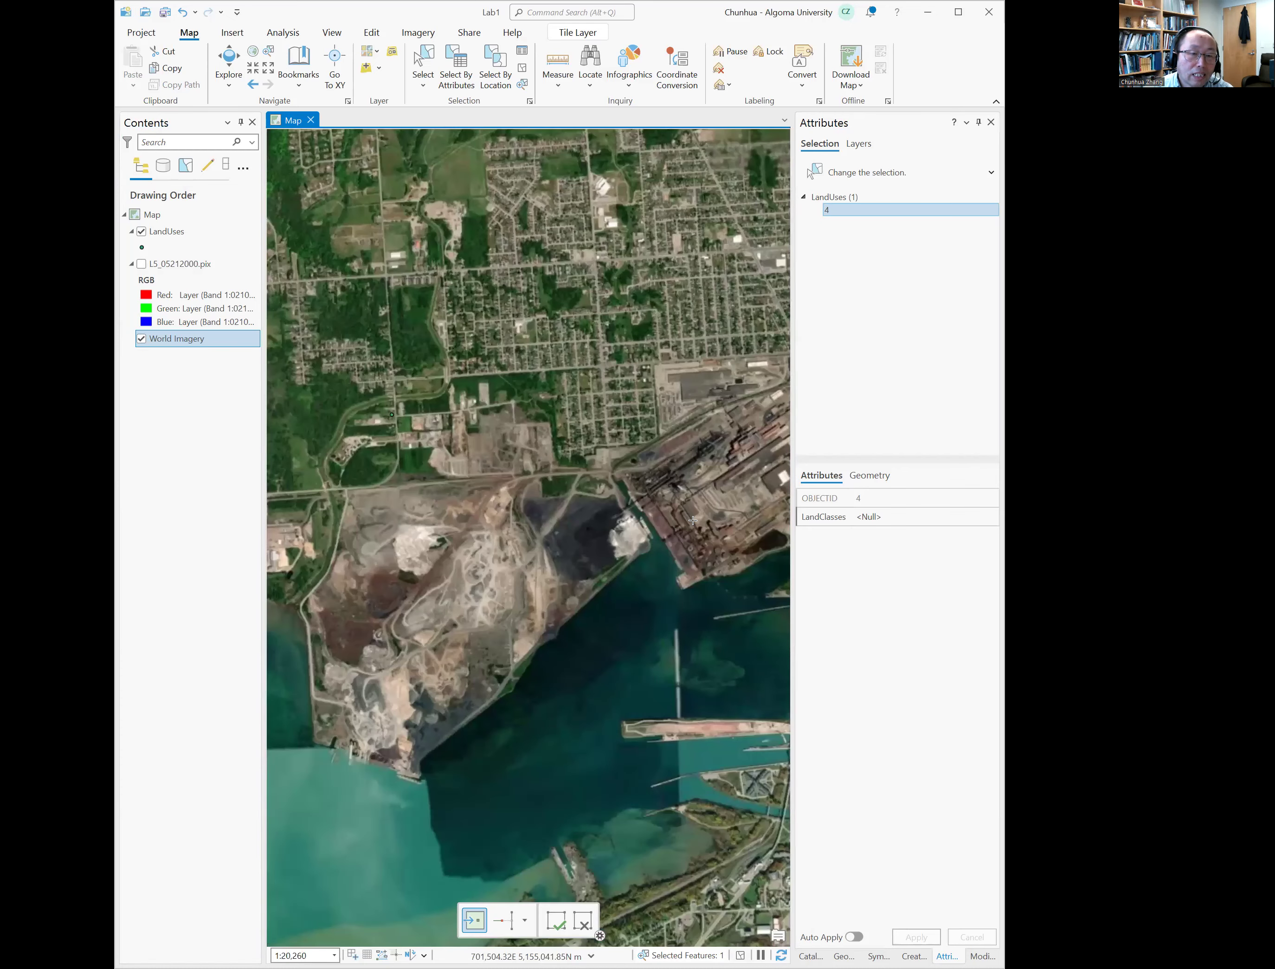
scroll(693, 520, down, 1)
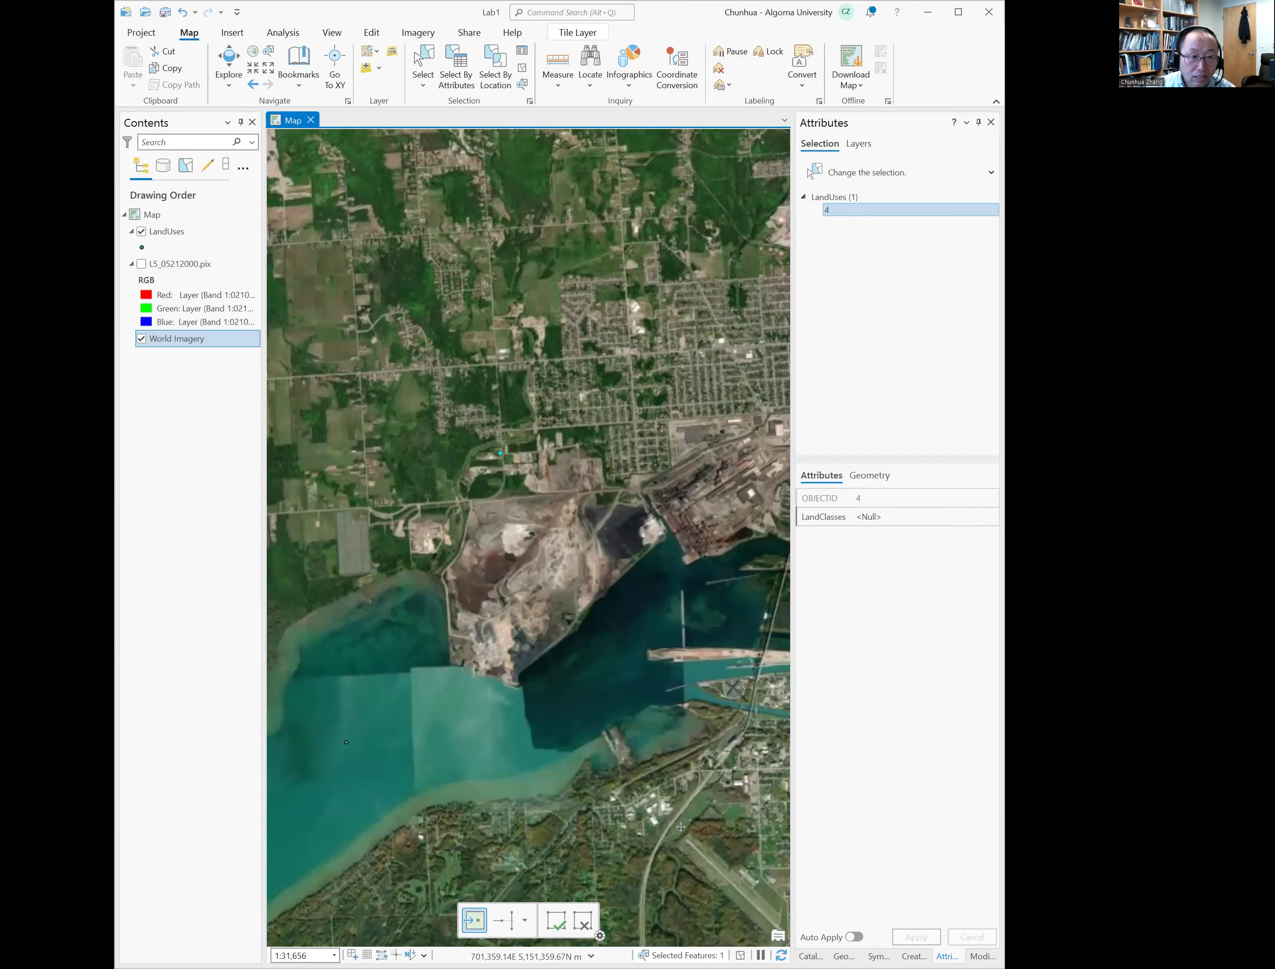
key(Right)
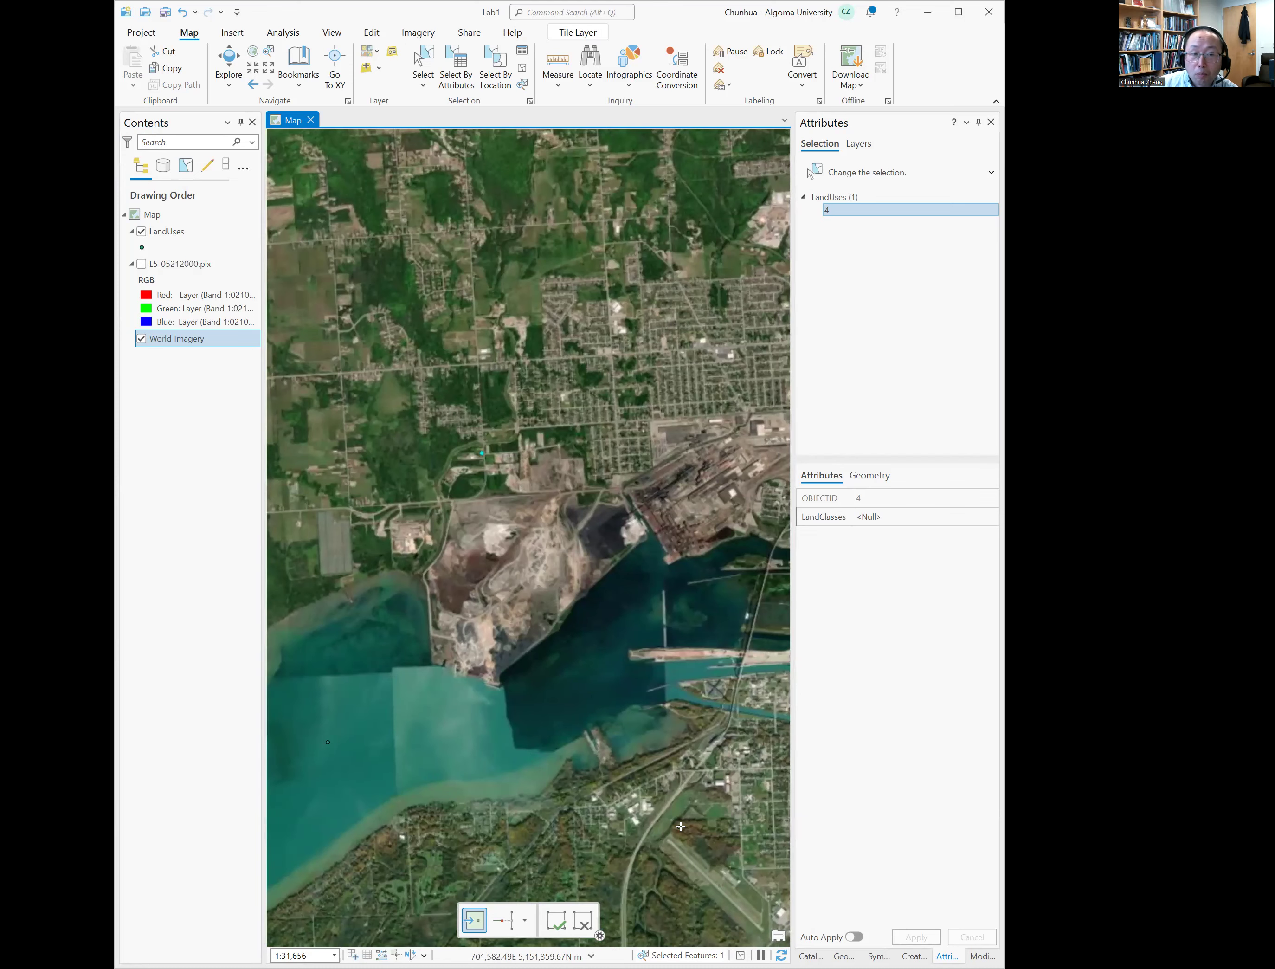
key(Left)
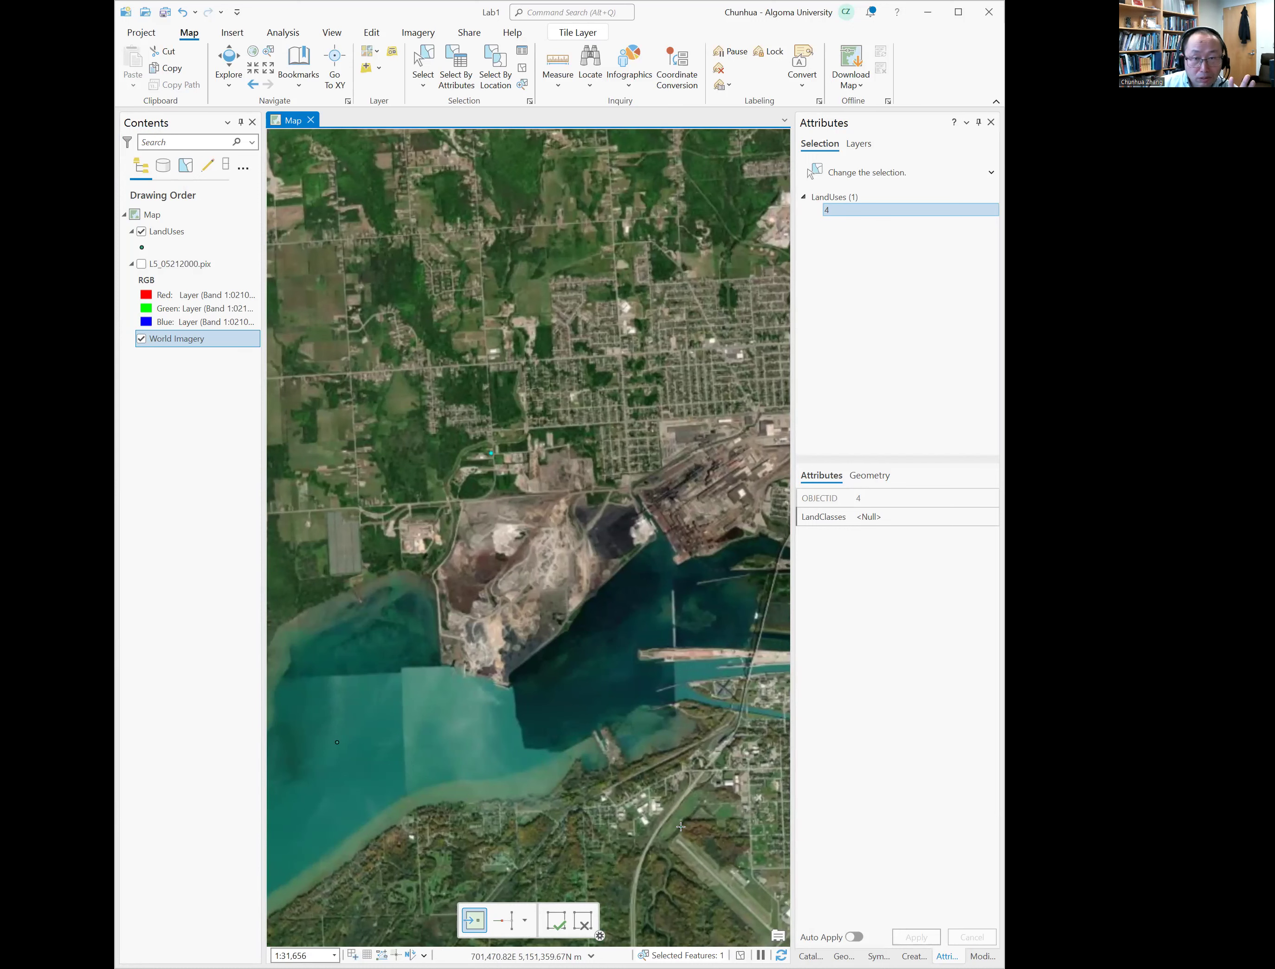
key(Right)
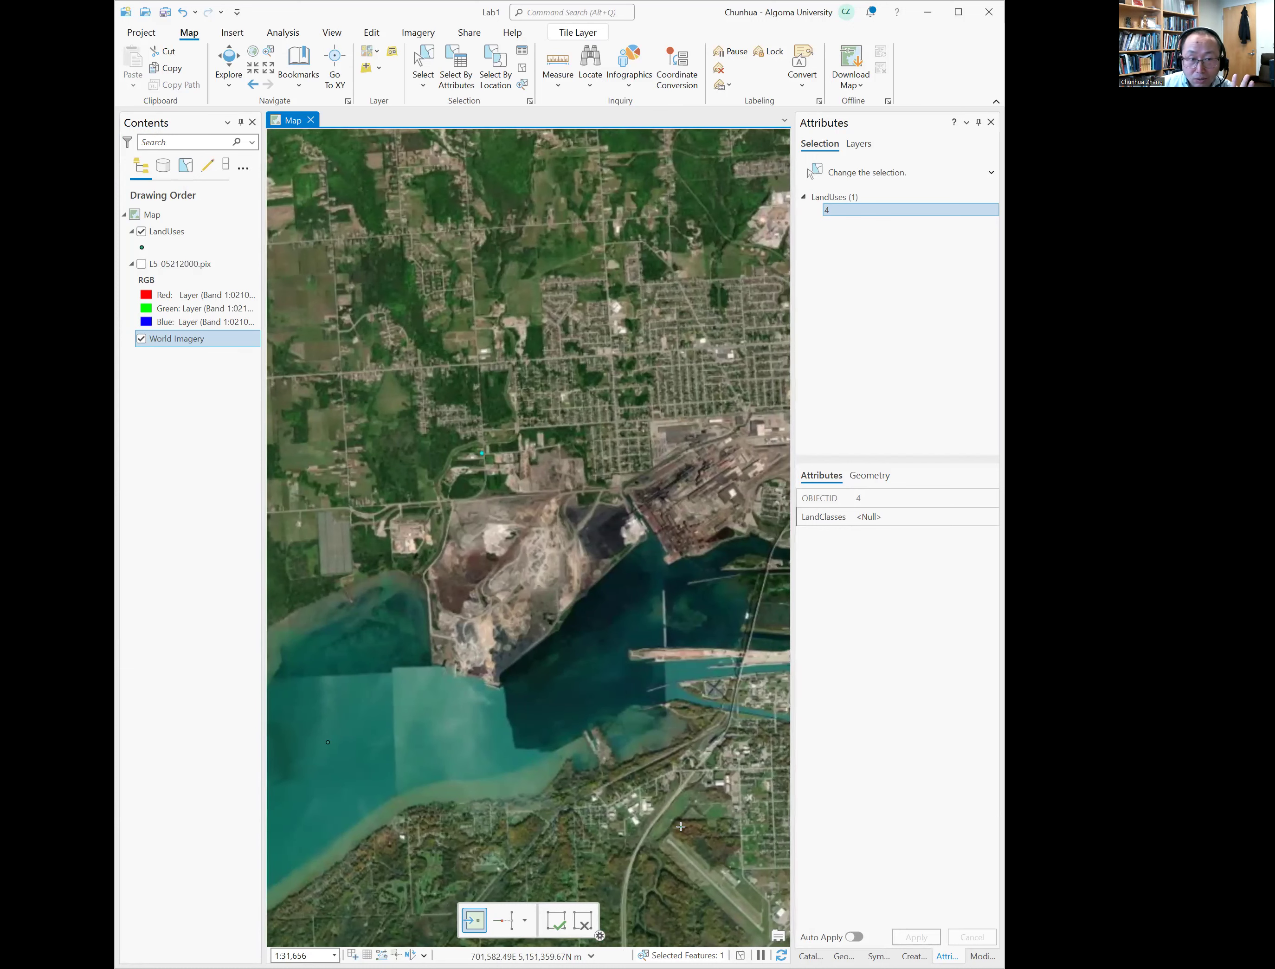
key(Left)
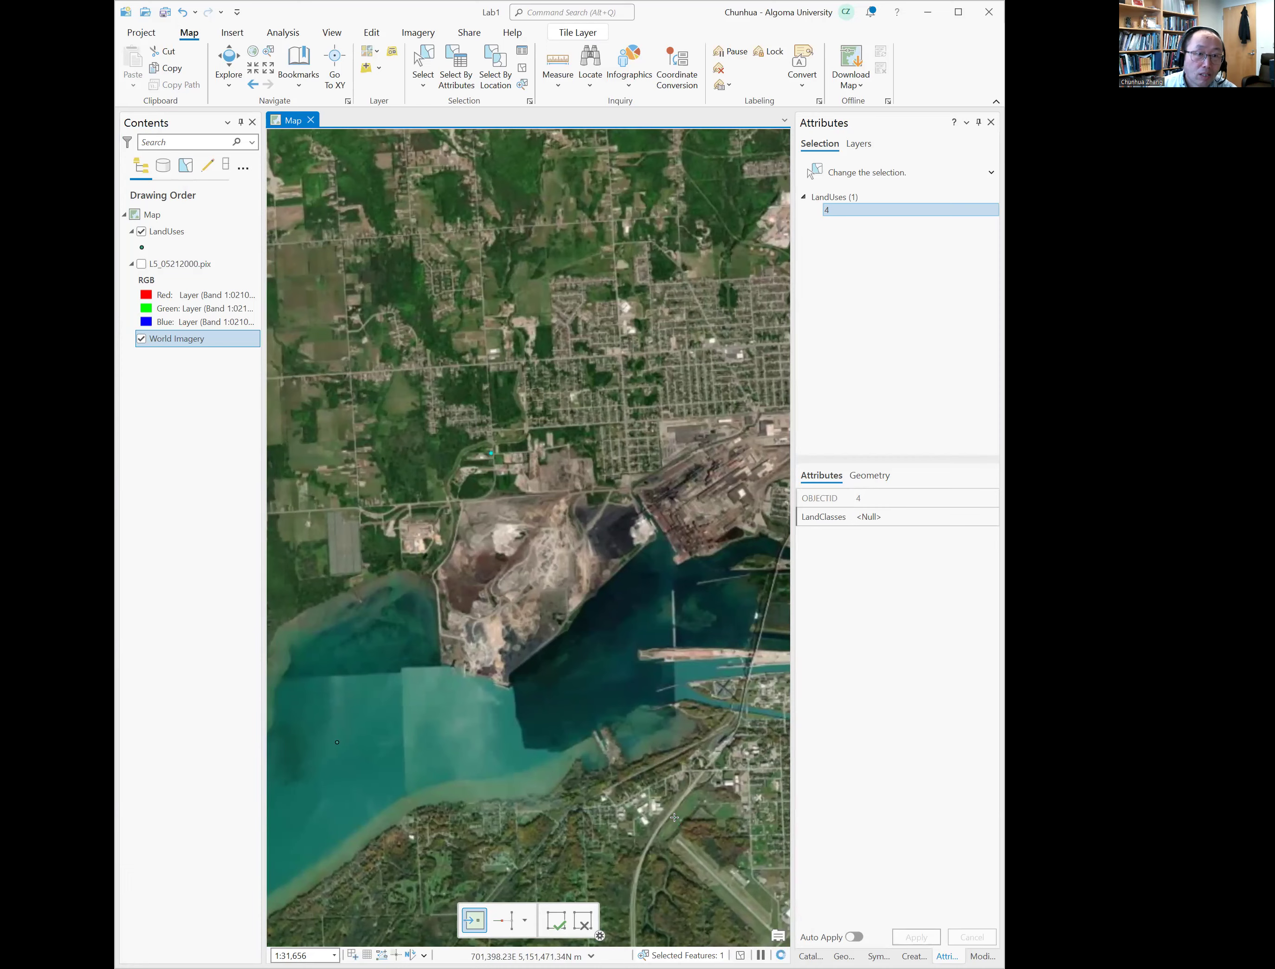
- Inspect the riverside city area farther east near the golf course and compare World Imagery with the L5_05212000.pix layer there
scroll(565, 355, down, 1)
scroll(558, 349, down, 1)
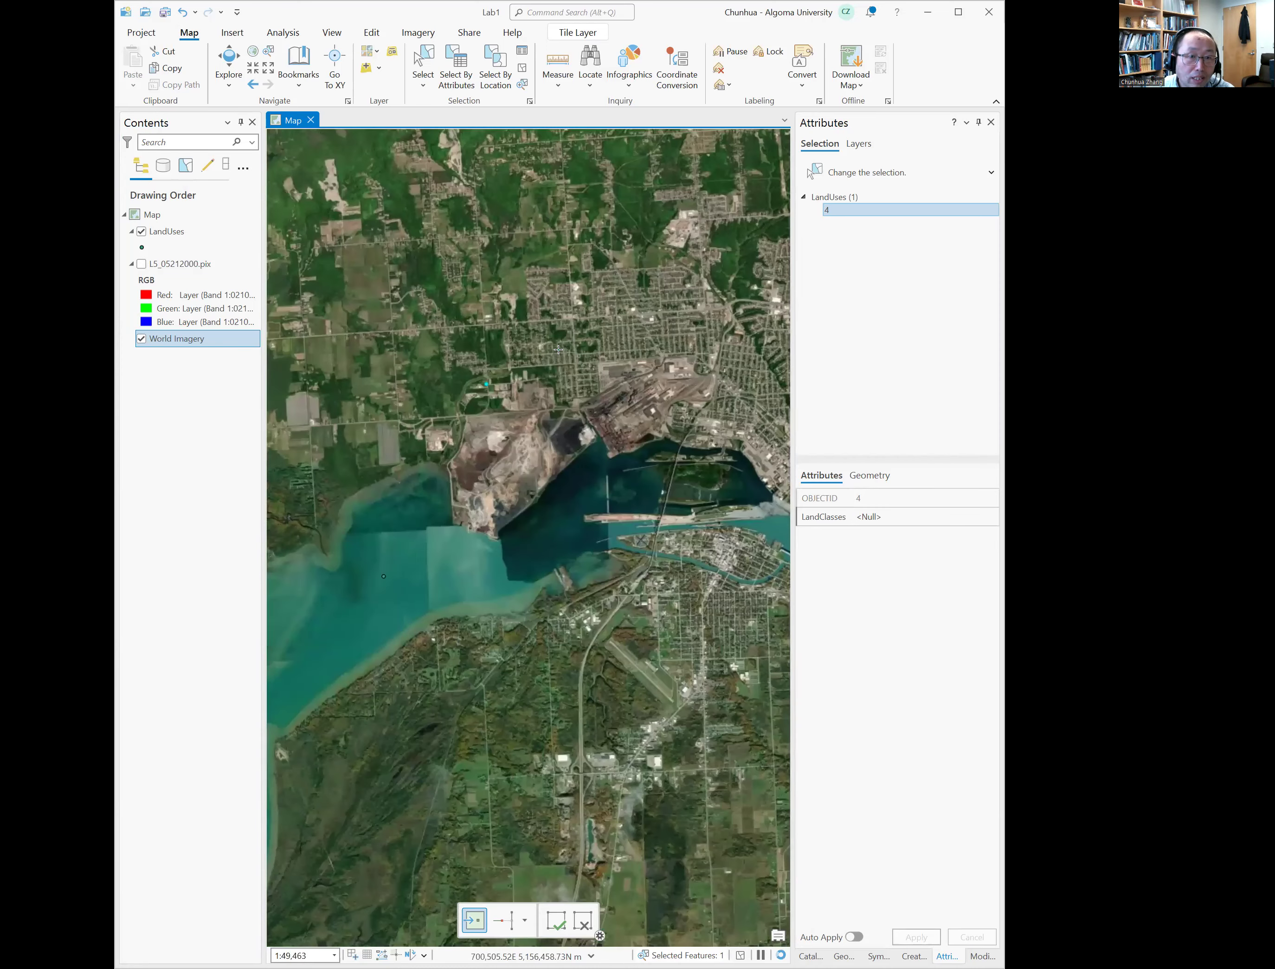
scroll(605, 344, down, 1)
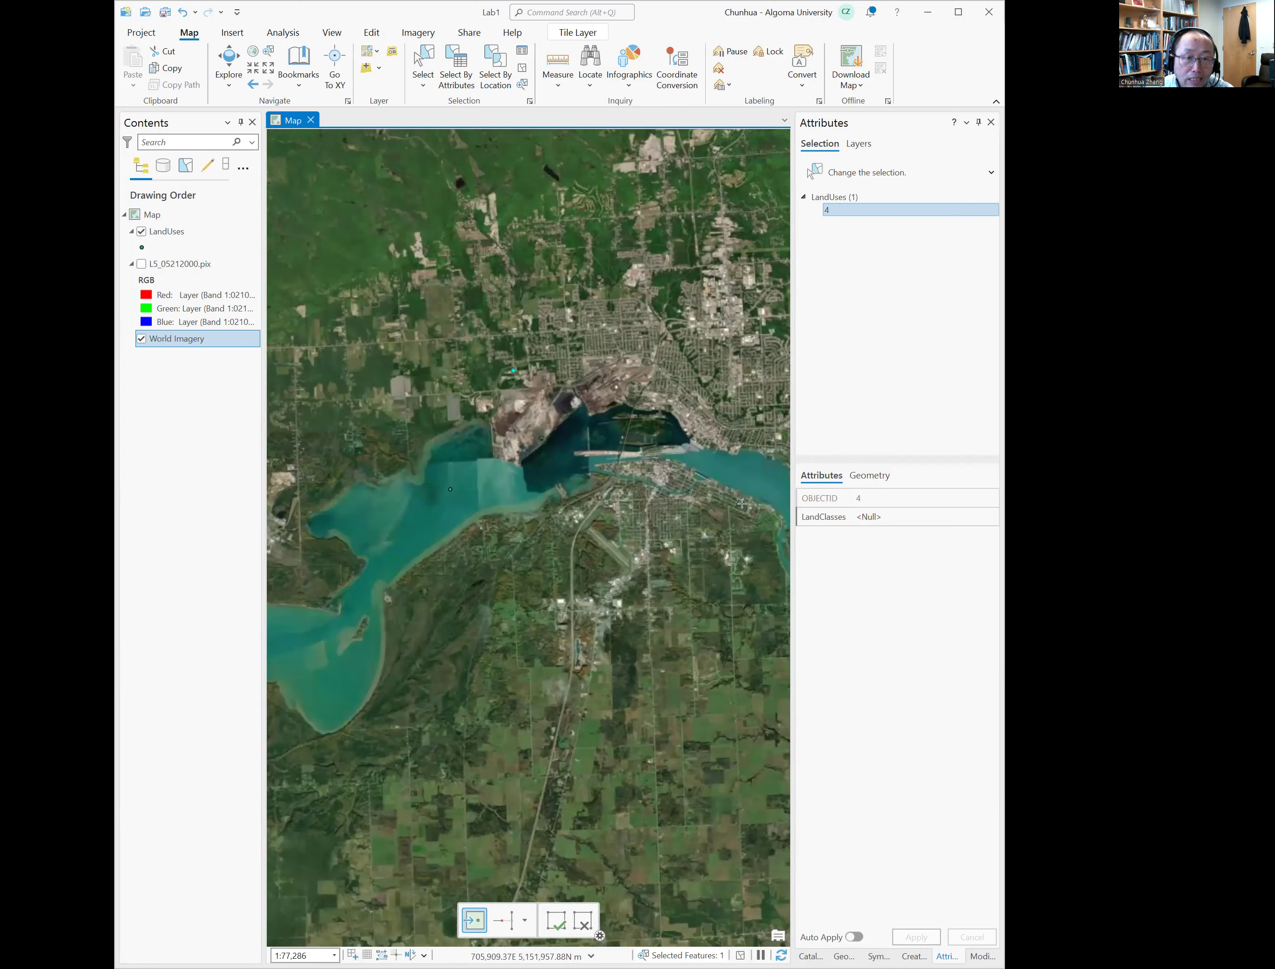
scroll(740, 511, down, 2)
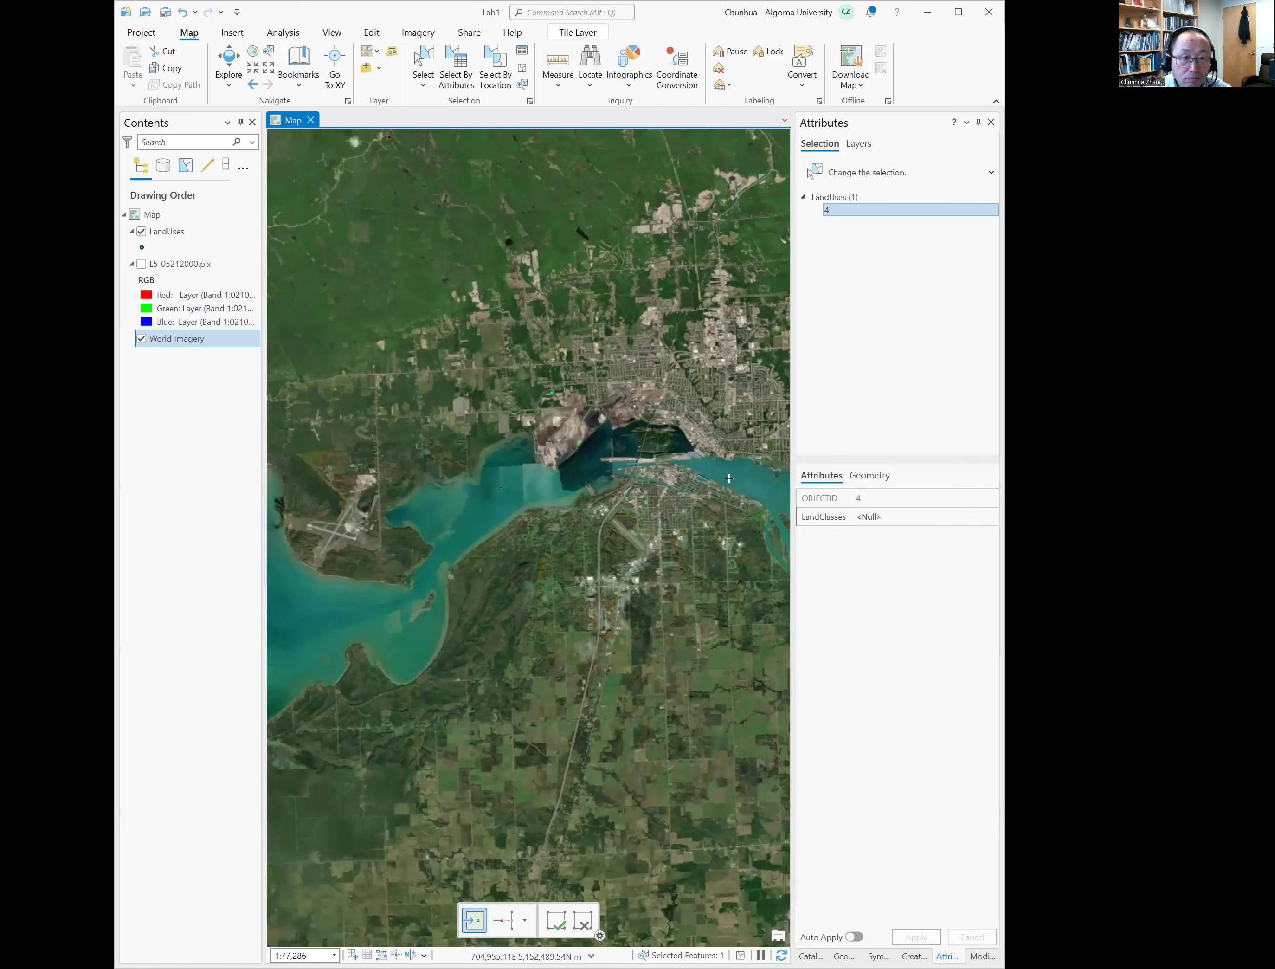
scroll(729, 478, down, 2)
scroll(729, 479, up, 4)
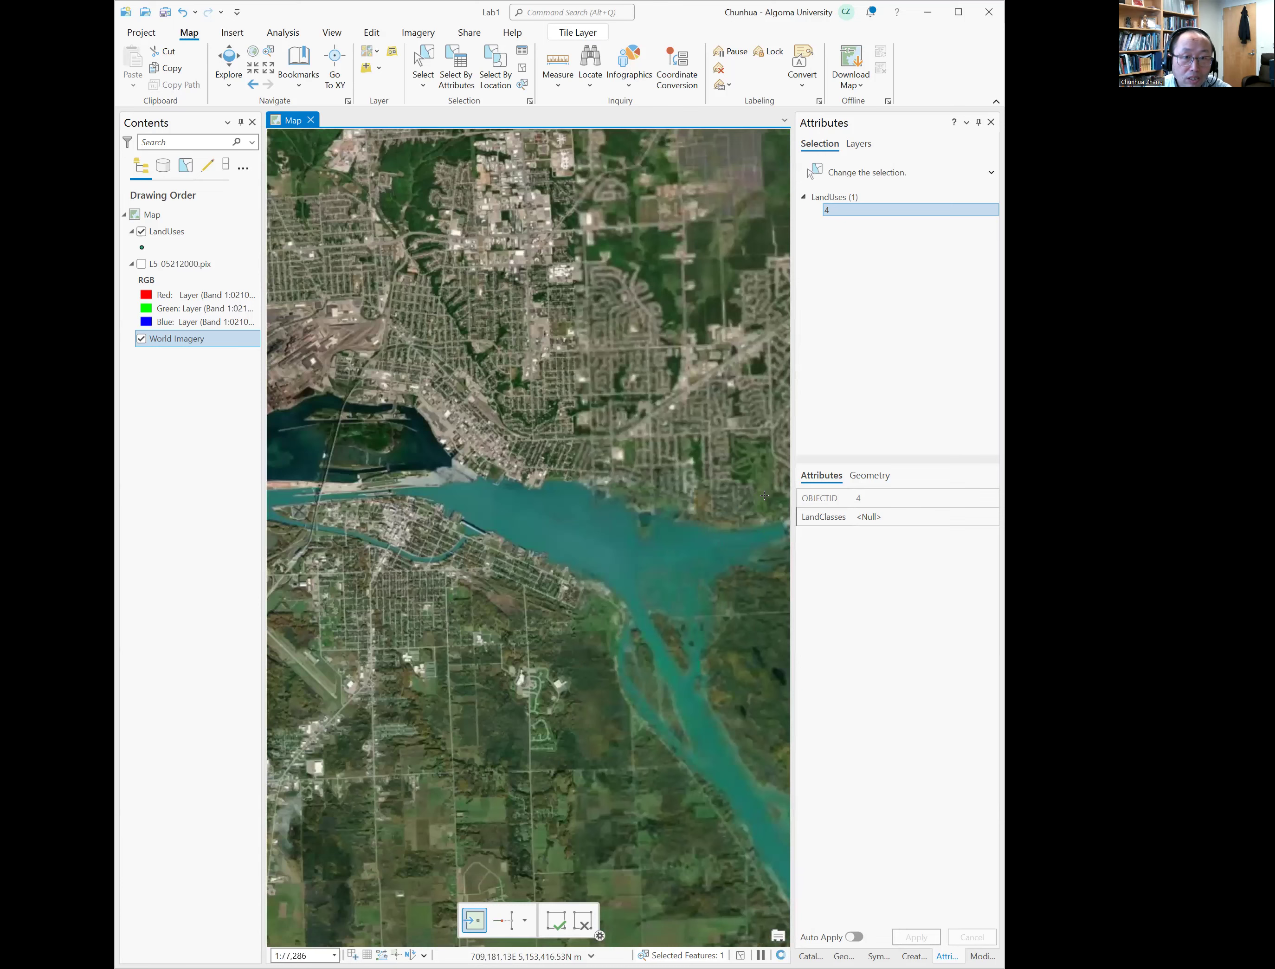
scroll(764, 495, up, 2)
scroll(760, 493, up, 2)
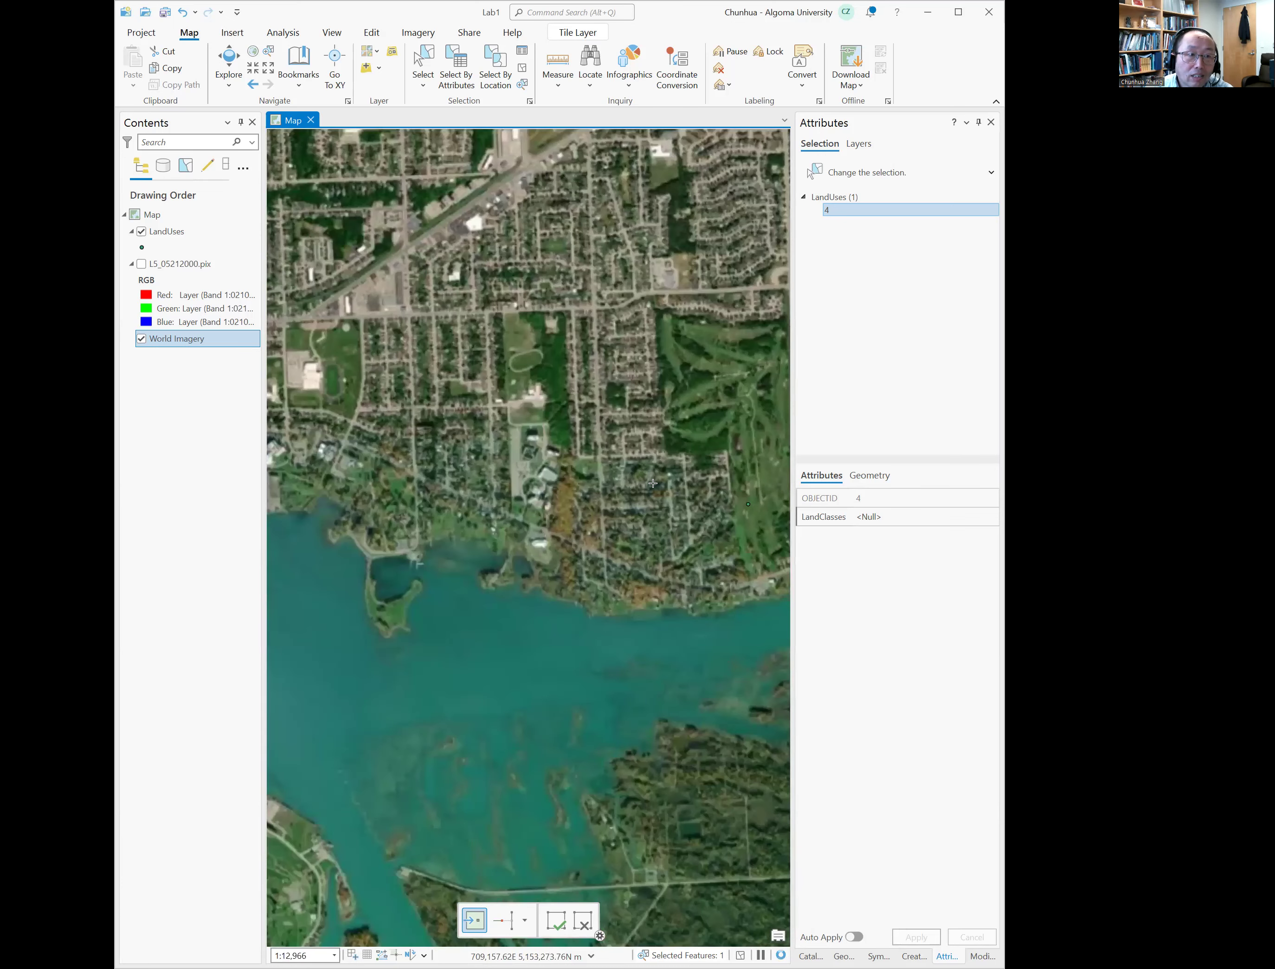
click(142, 264)
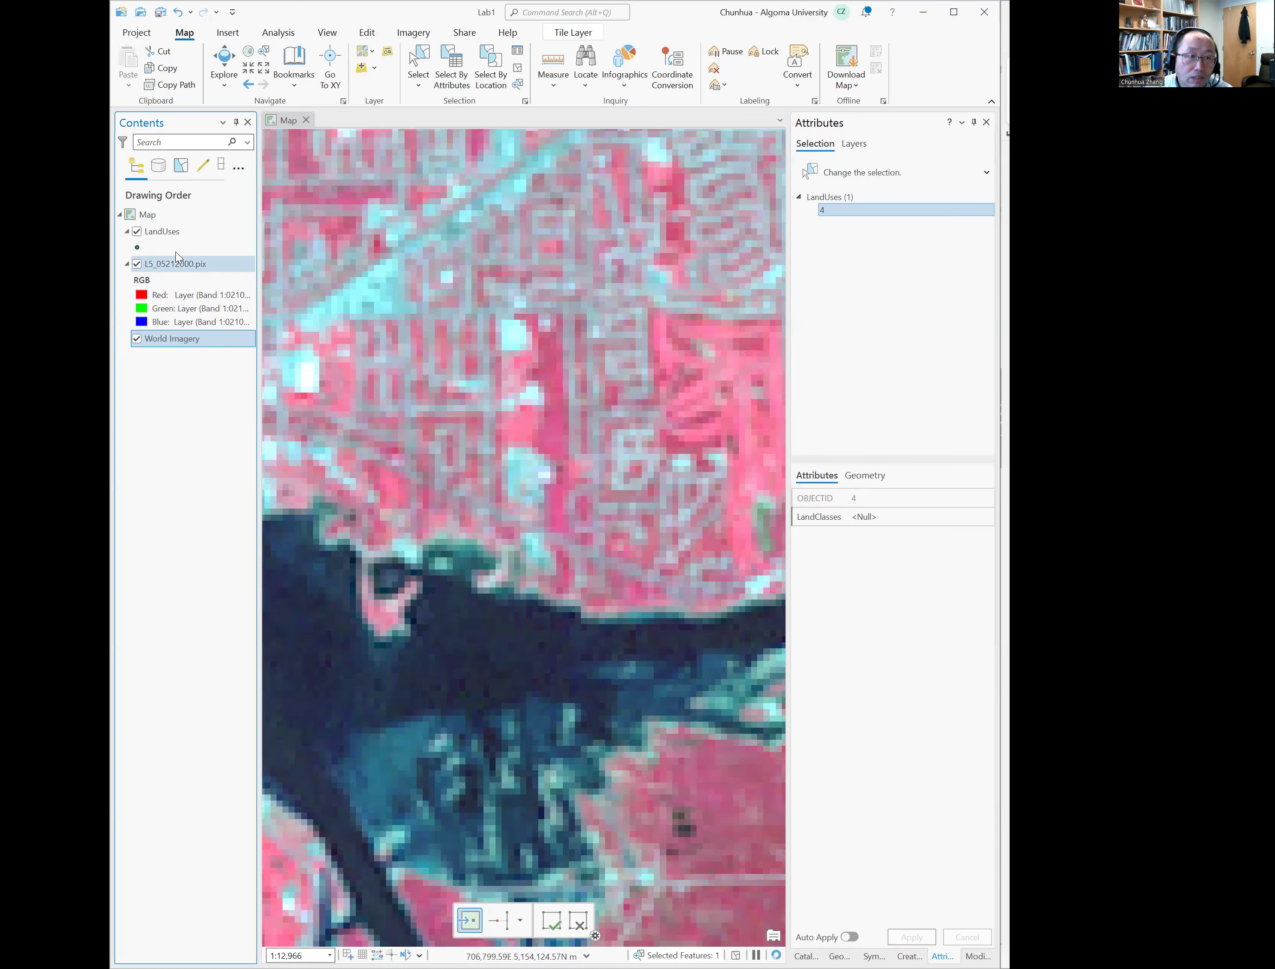
click(134, 264)
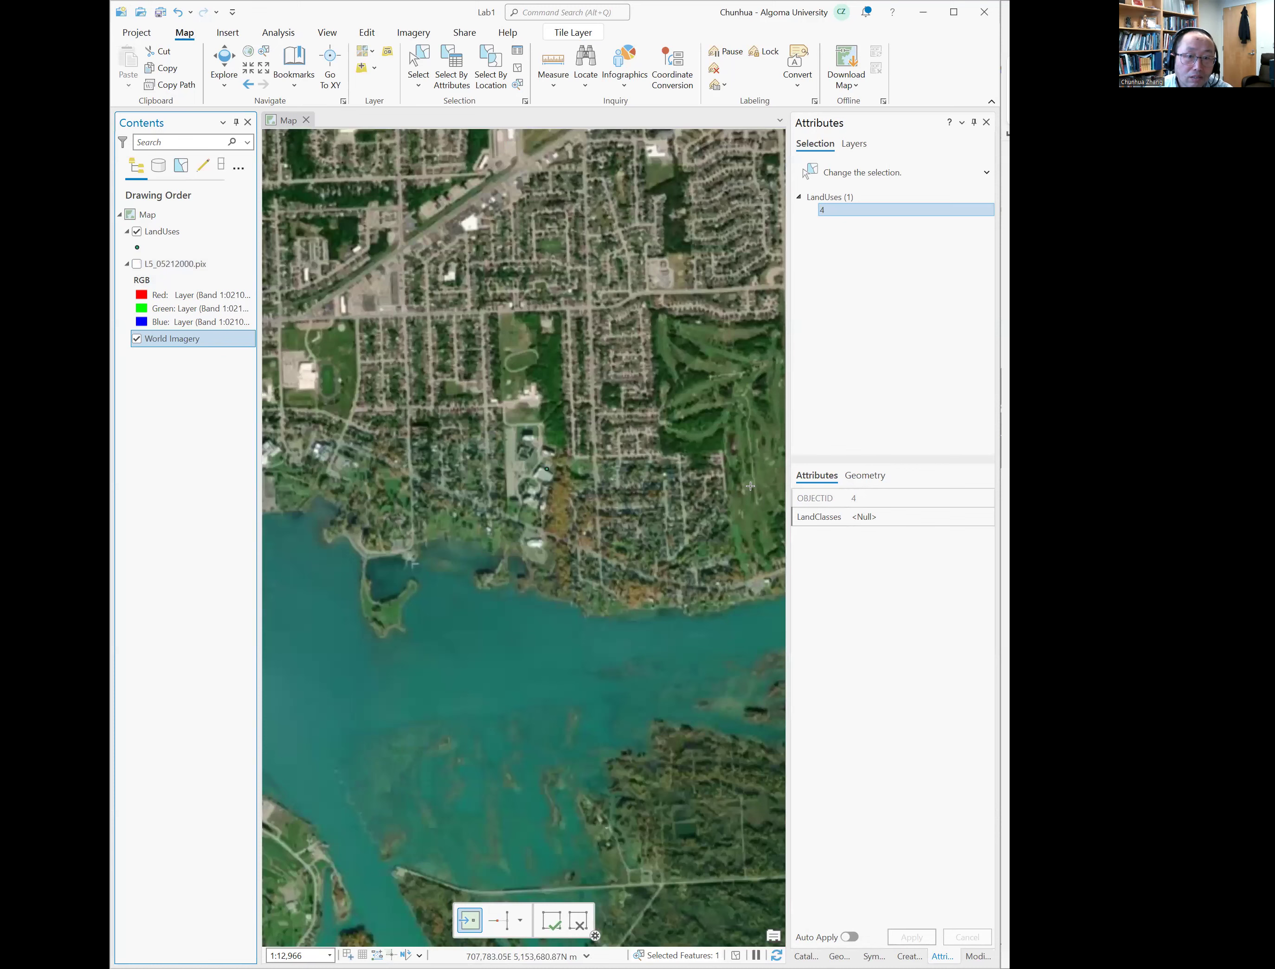
- Place a LandUses point on the golf course grass east of the pond, set its LandClasses to Grass and apply the edit
scroll(721, 388, up, 3)
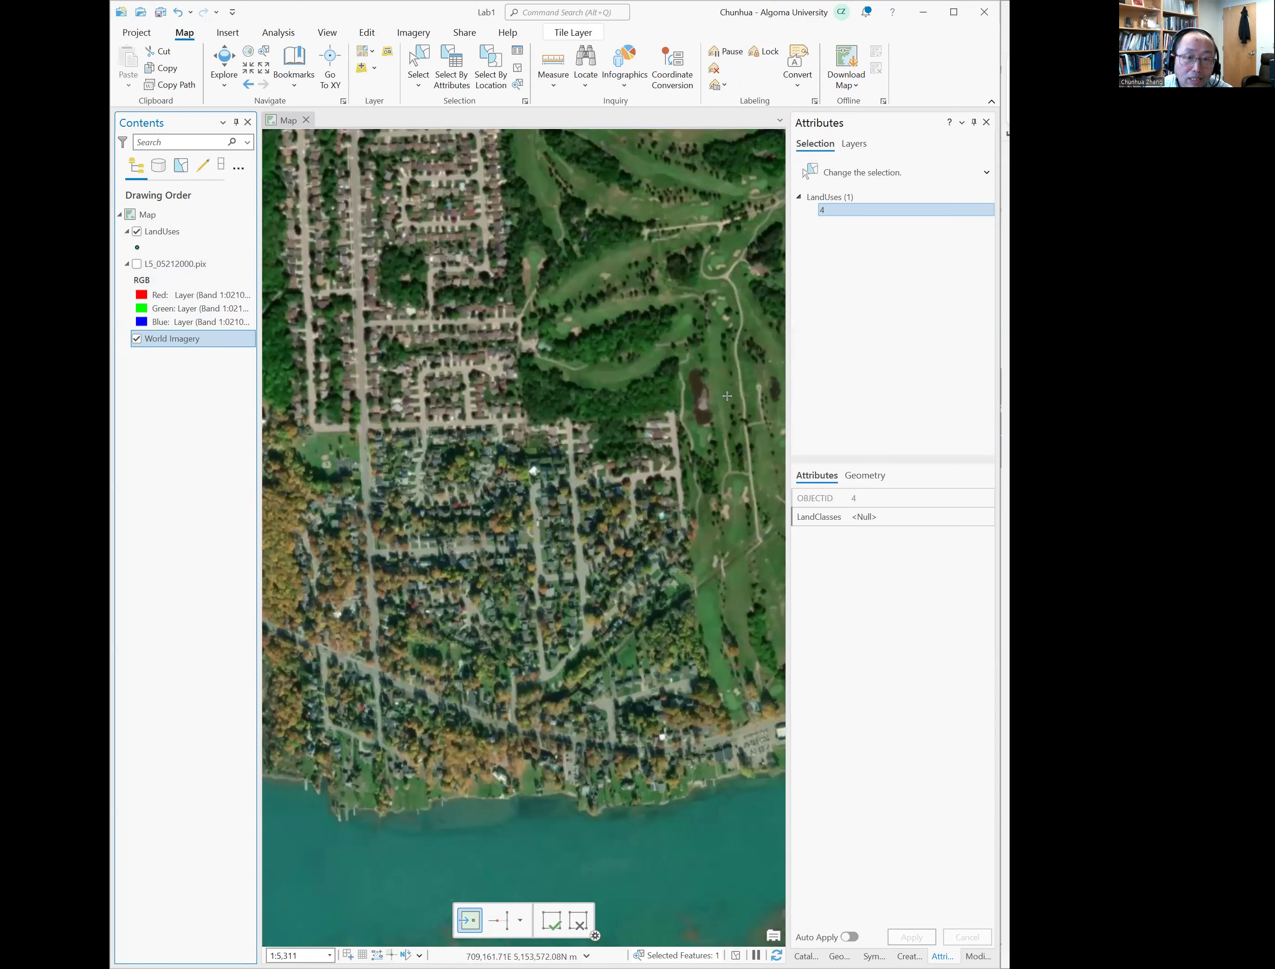
click(727, 396)
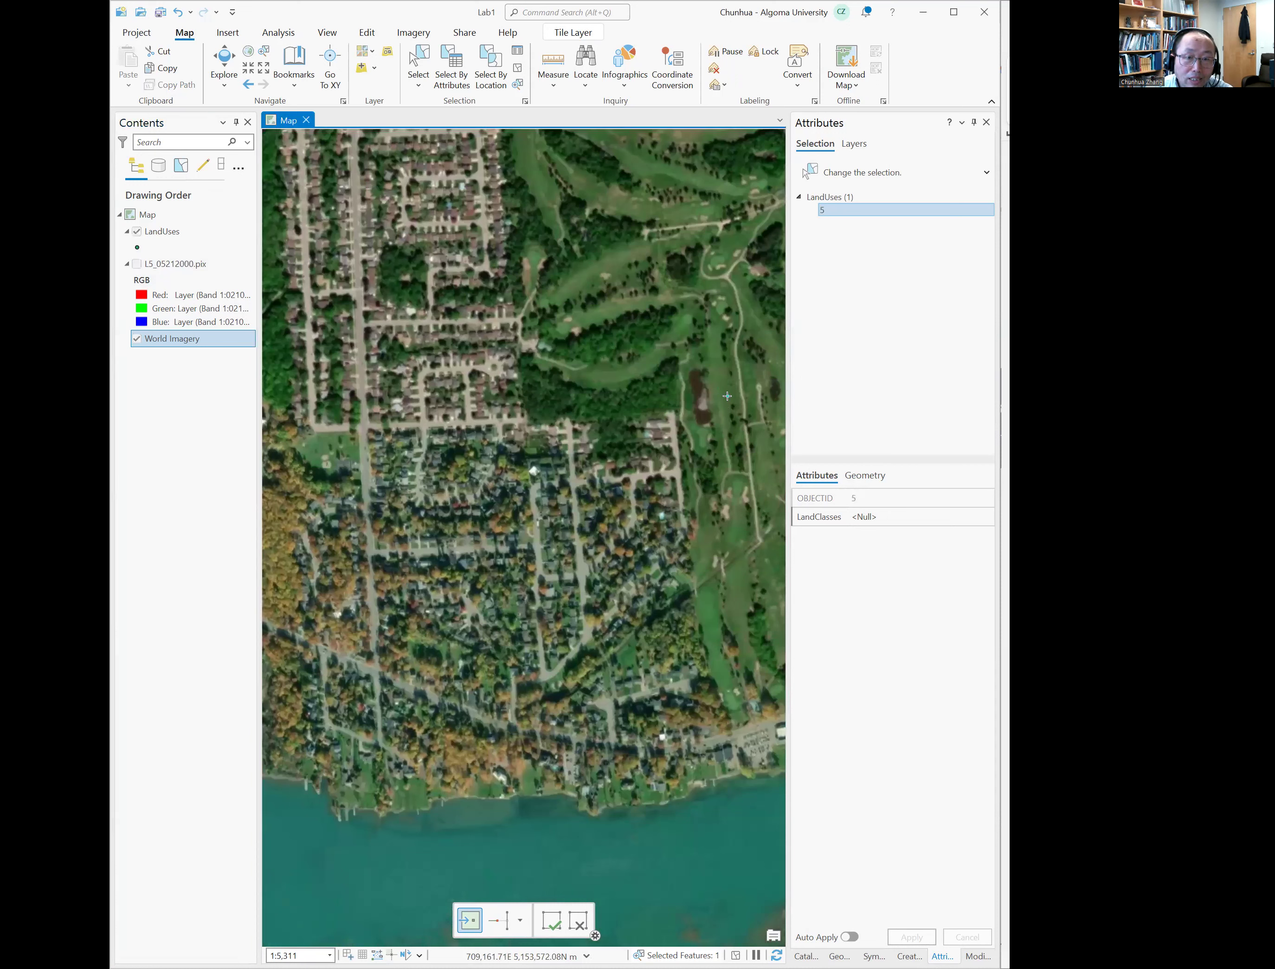
click(894, 516)
text(Grass)
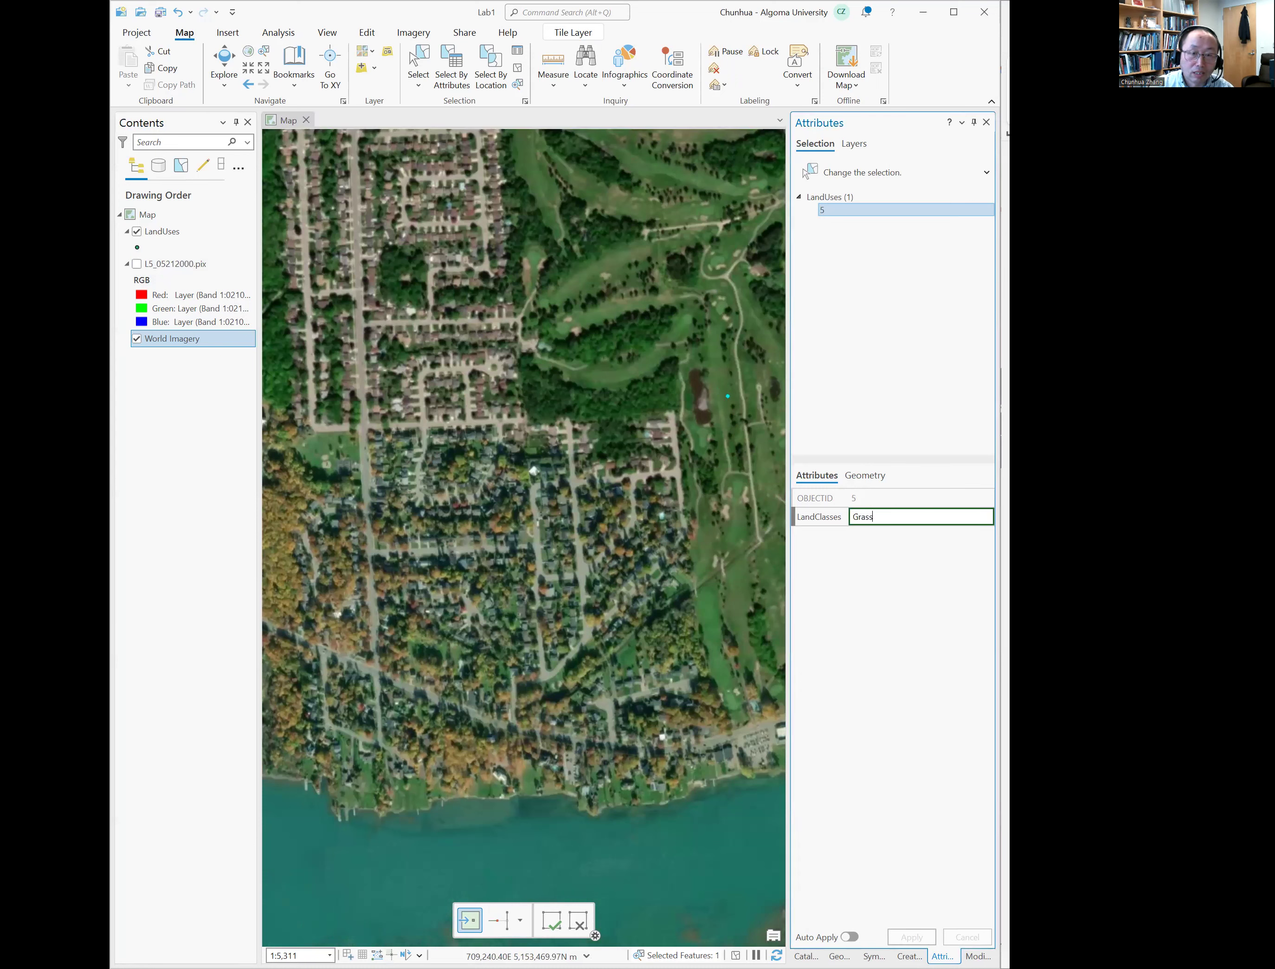
key(Return)
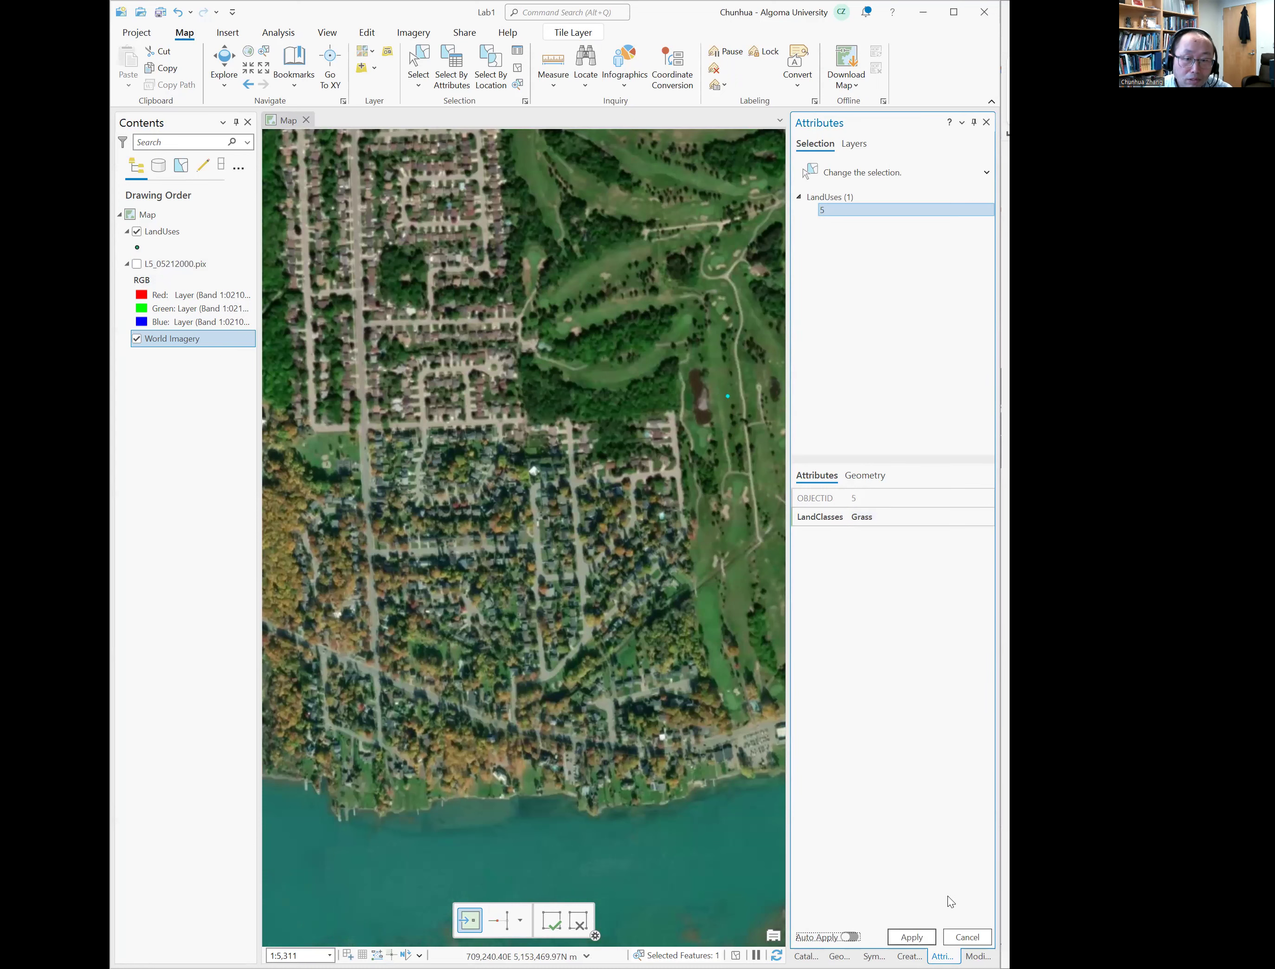
click(915, 937)
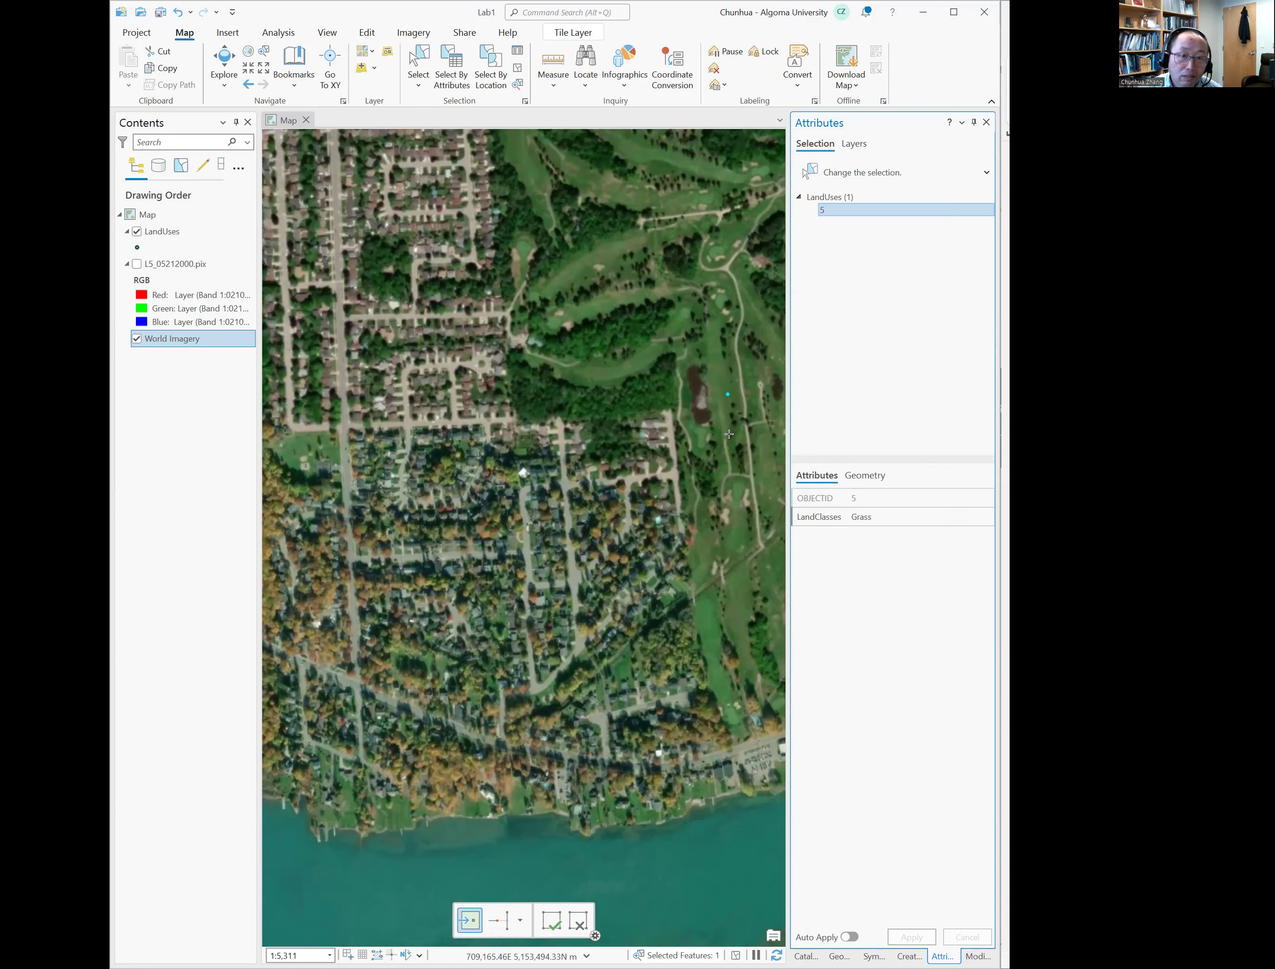
- Delete the Grass point on the golf course east of the pond from LandUses
scroll(729, 433, up, 4)
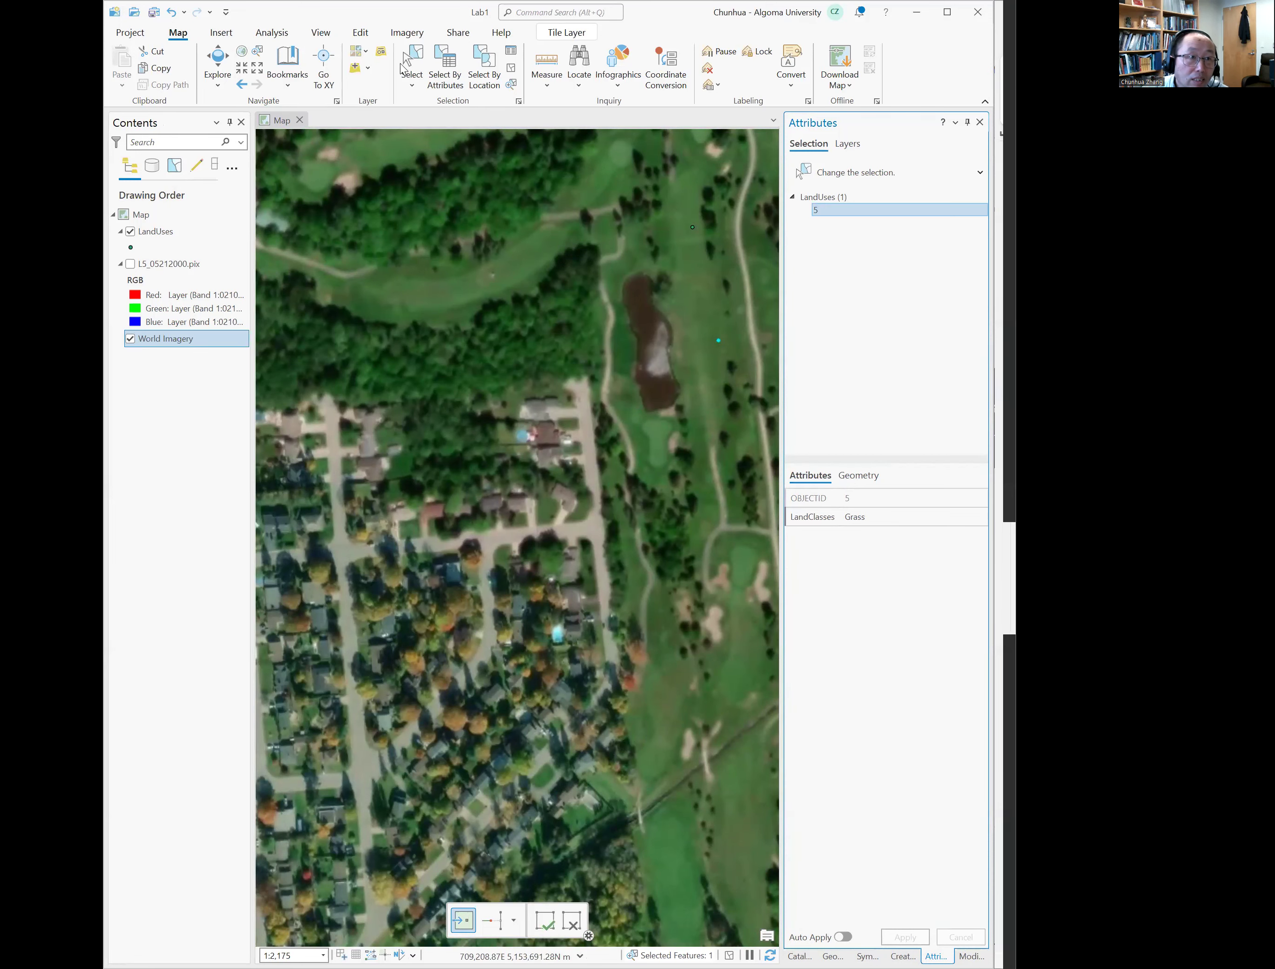
click(377, 34)
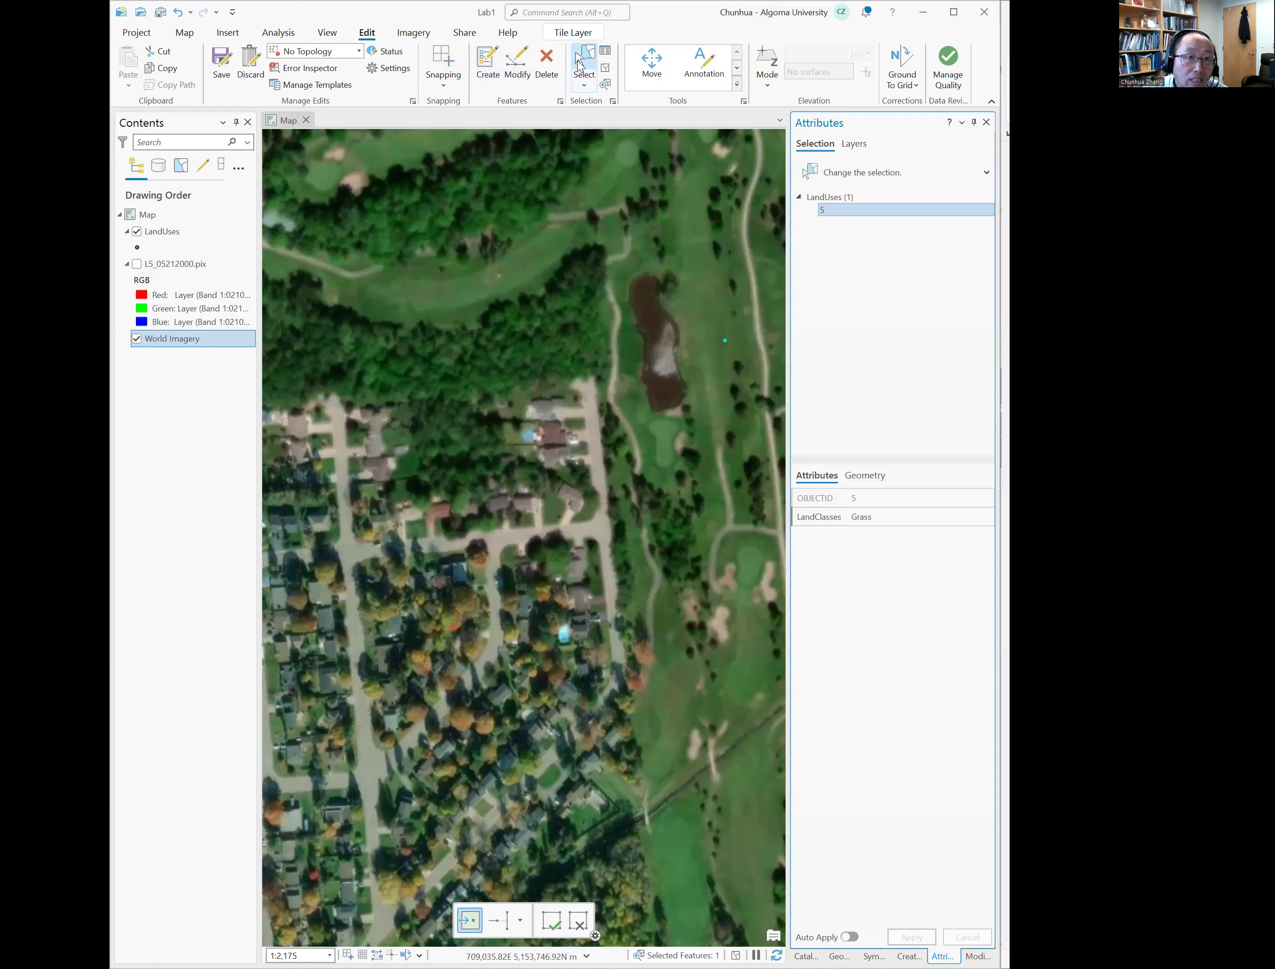
click(588, 76)
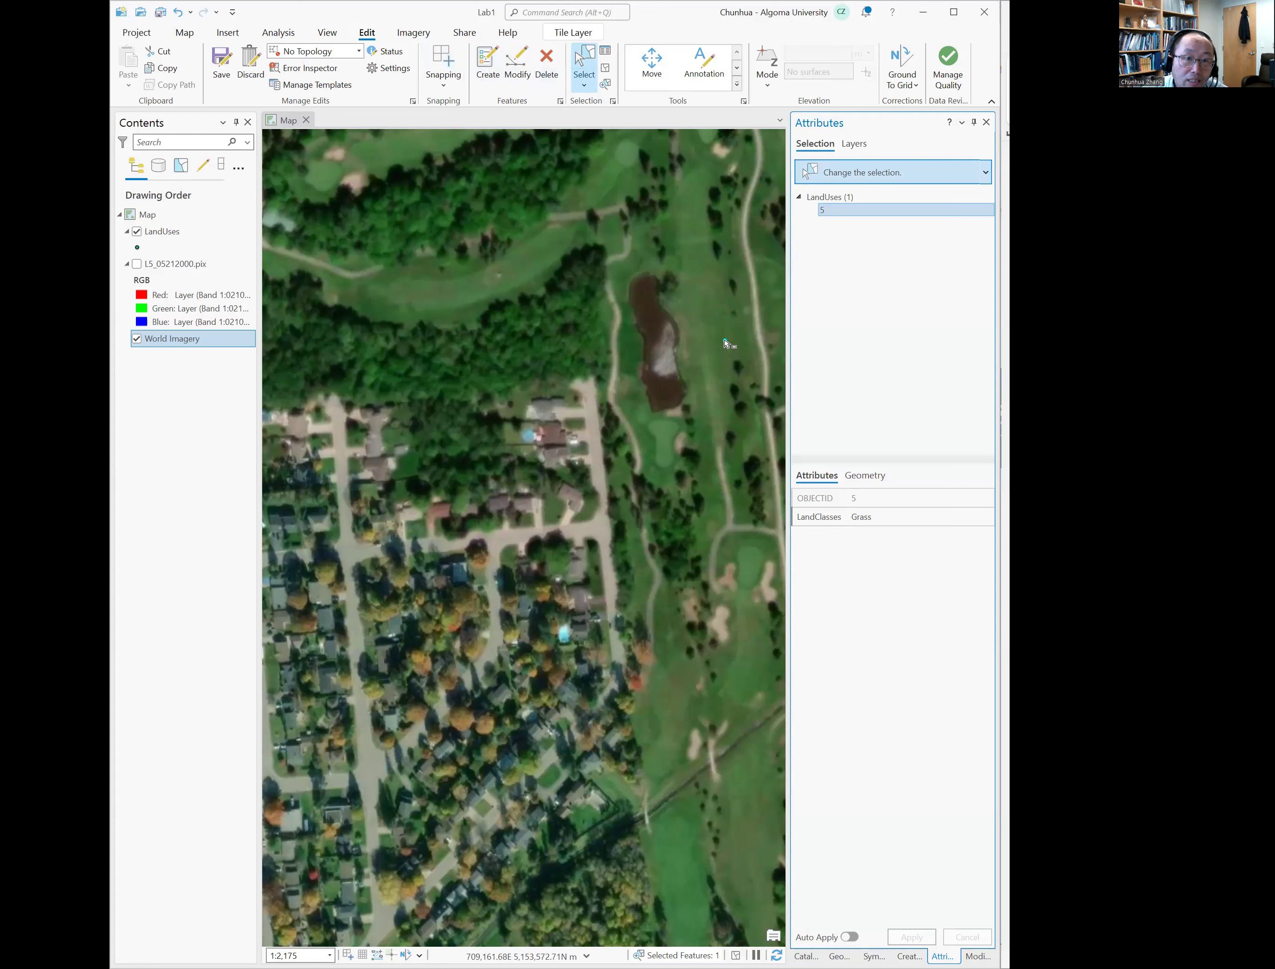
click(726, 344)
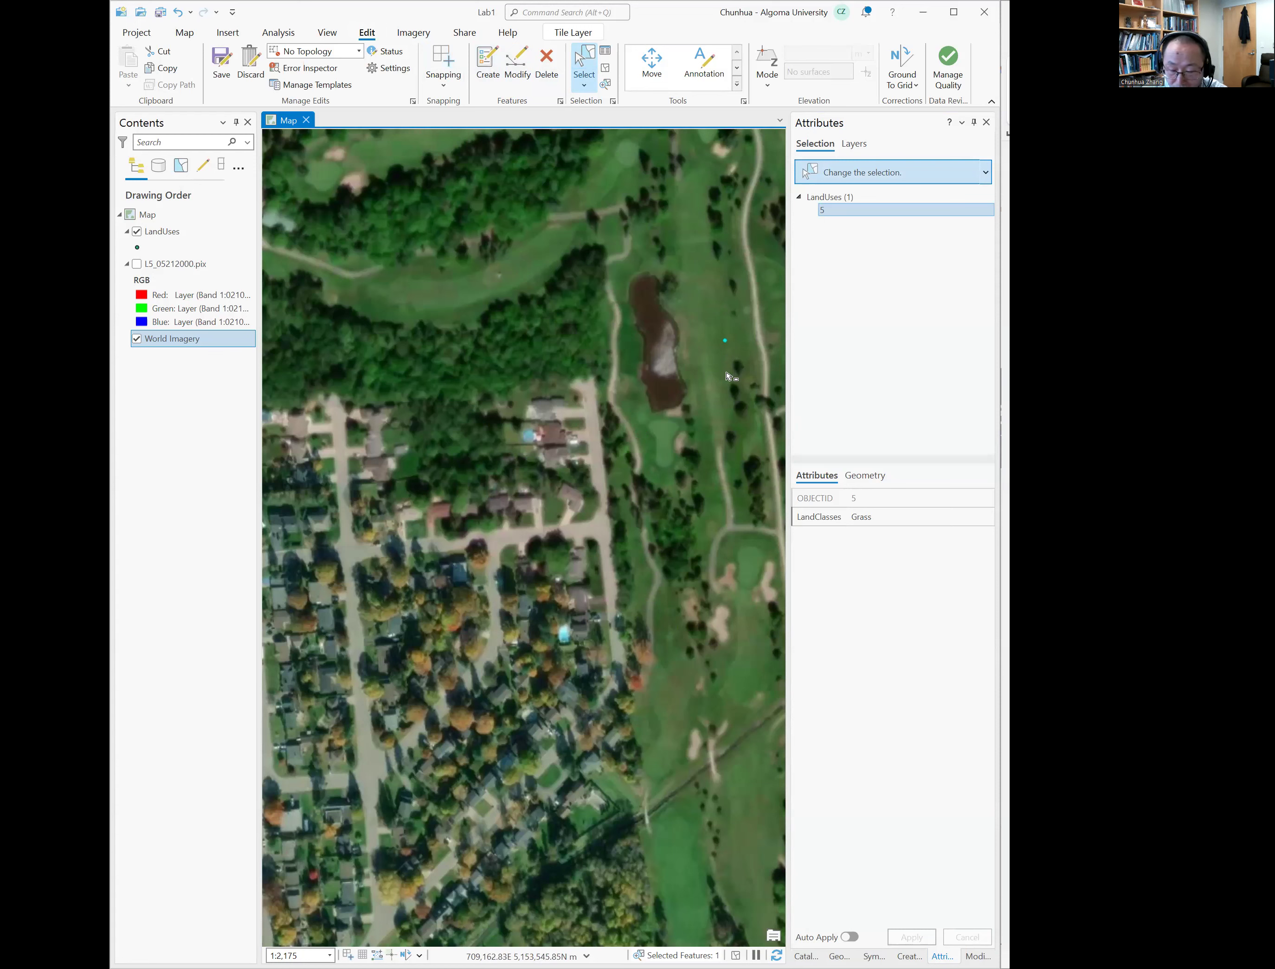
right_click(725, 342)
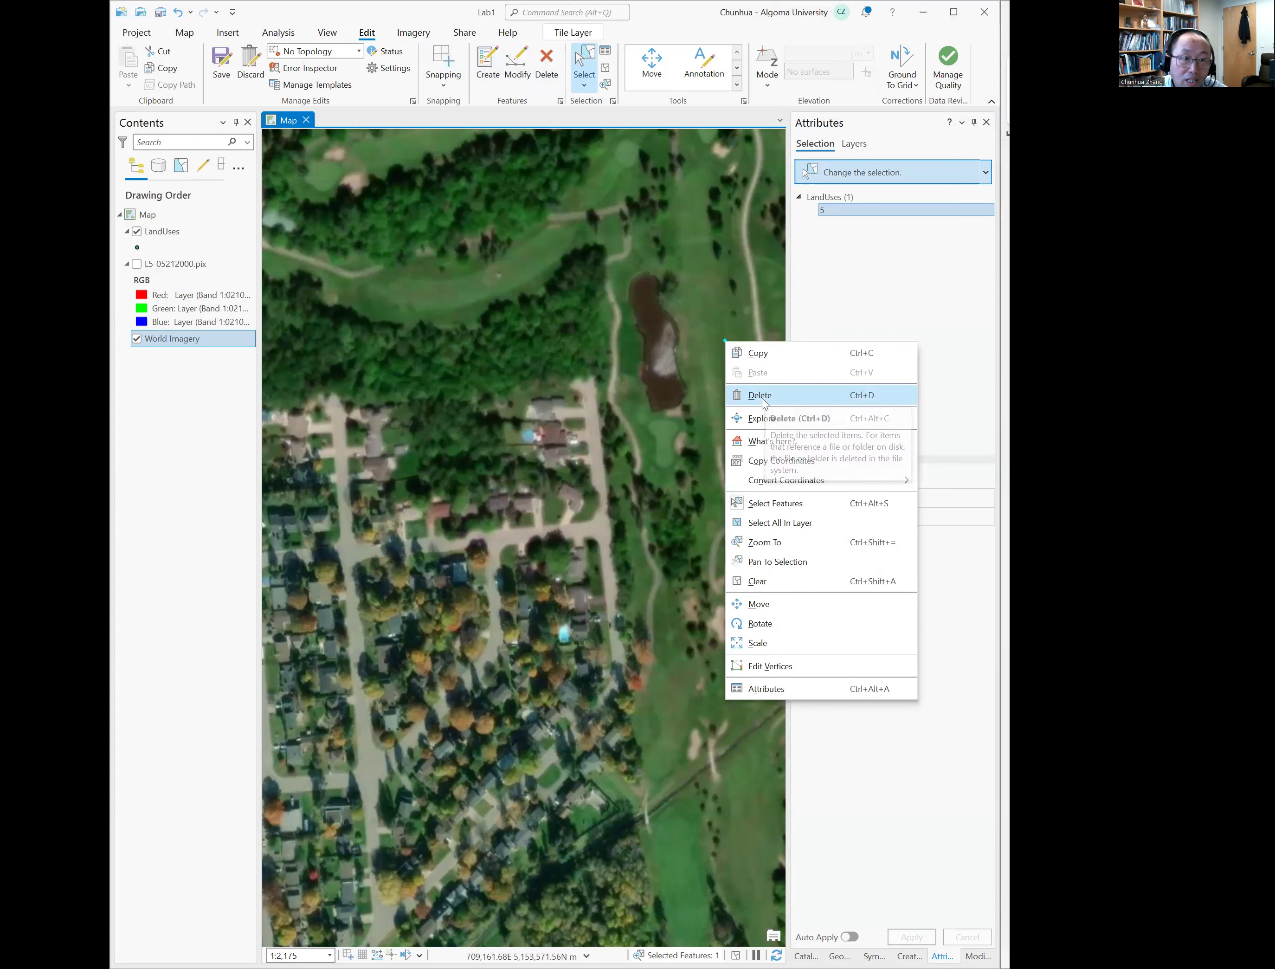
click(759, 396)
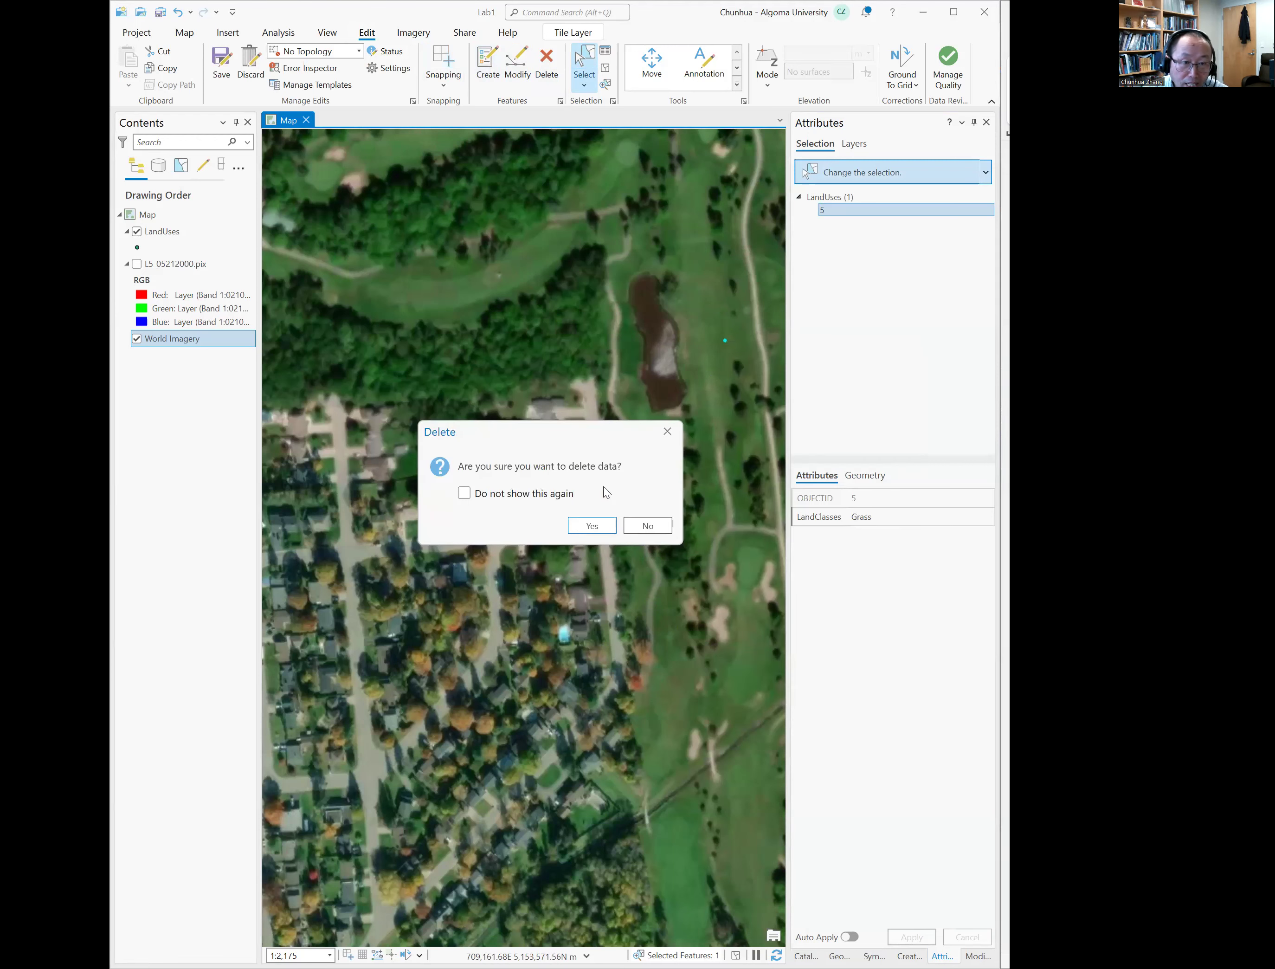
click(603, 526)
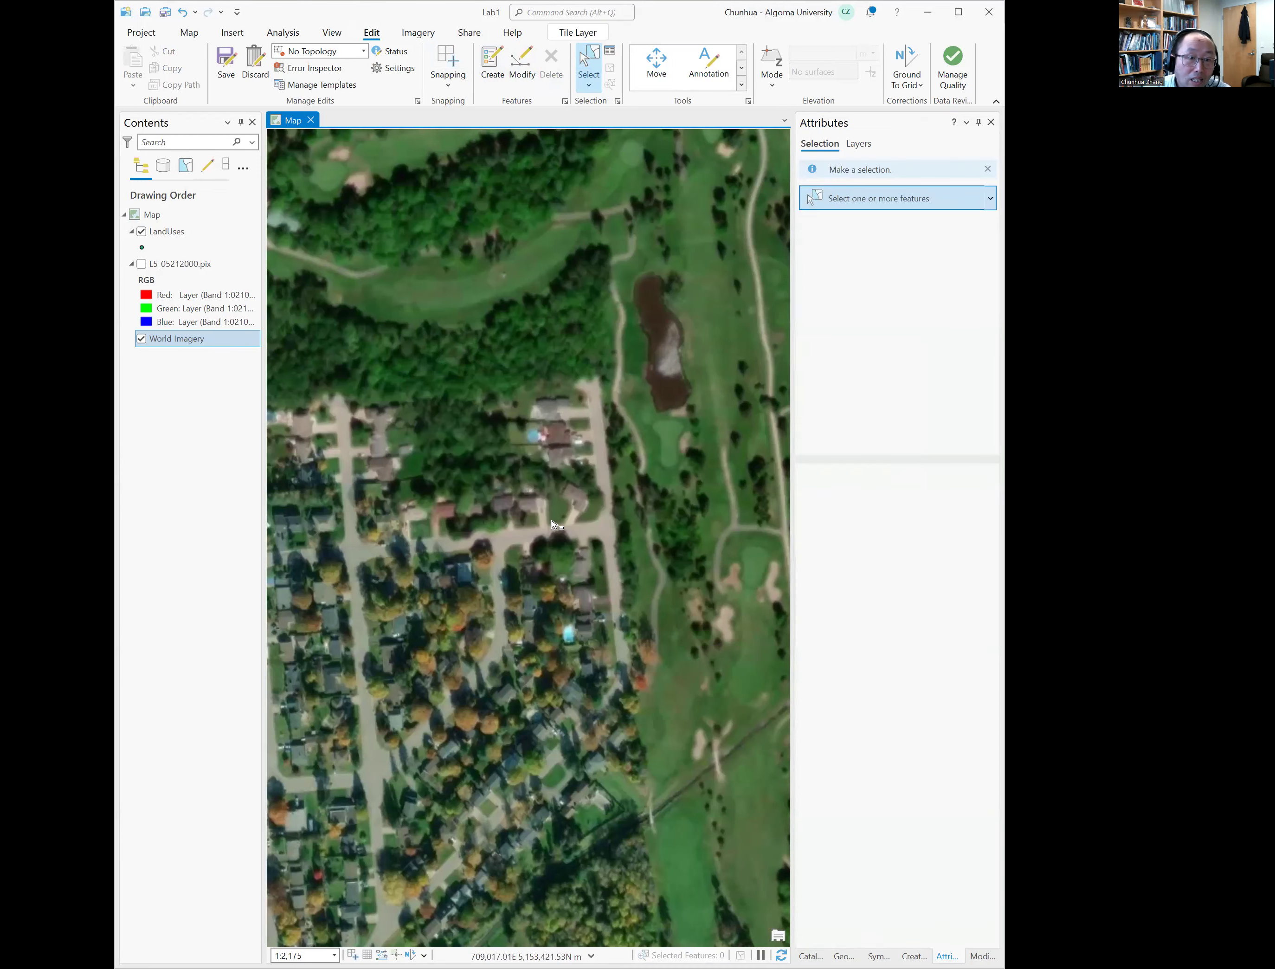
- Select the Water point in the wide river channel southeast of the city and move it a short distance north with the Move tool
scroll(549, 519, down, 1)
scroll(524, 527, down, 2)
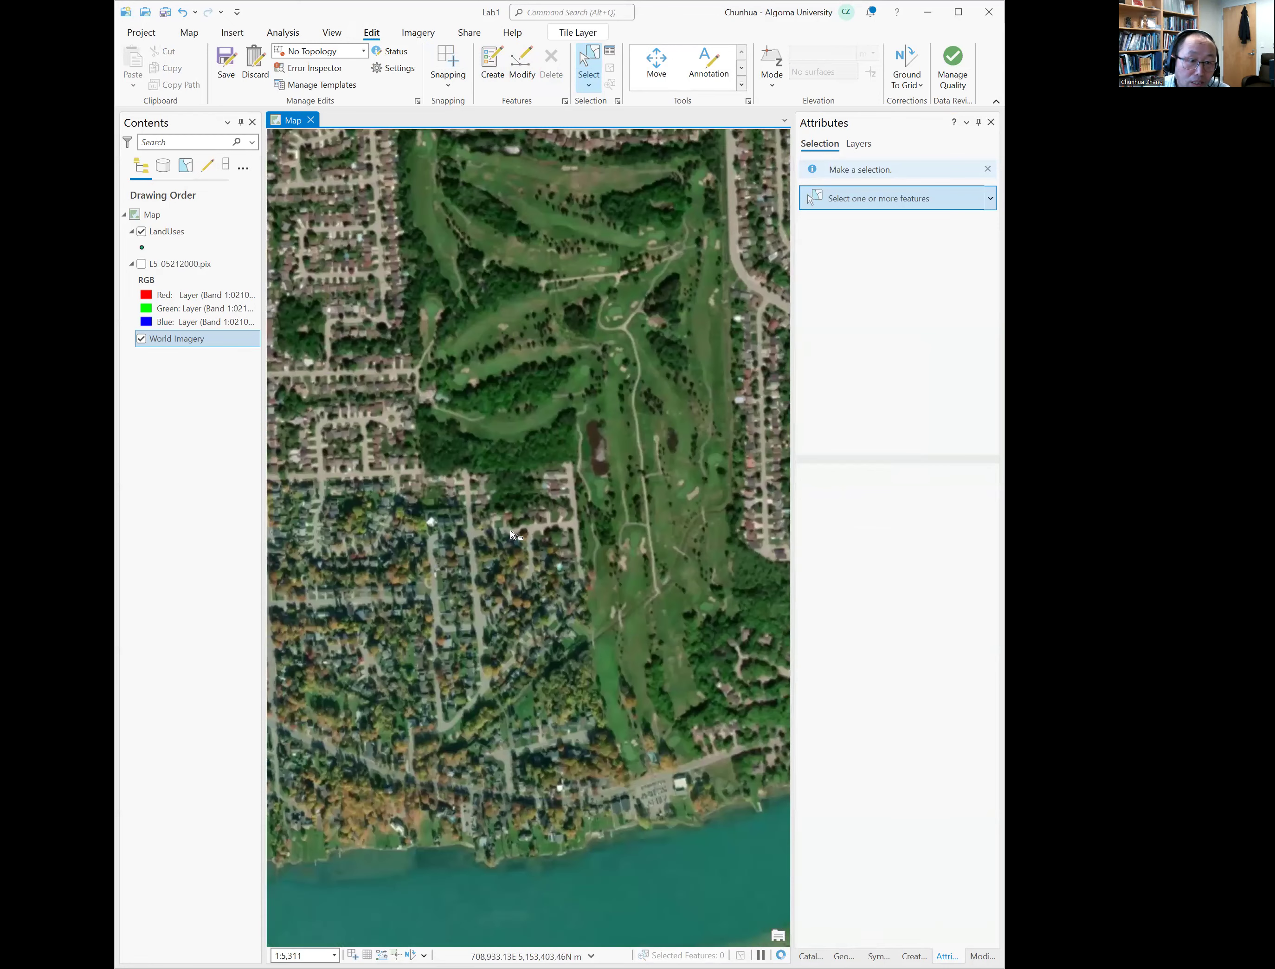
scroll(385, 525, down, 5)
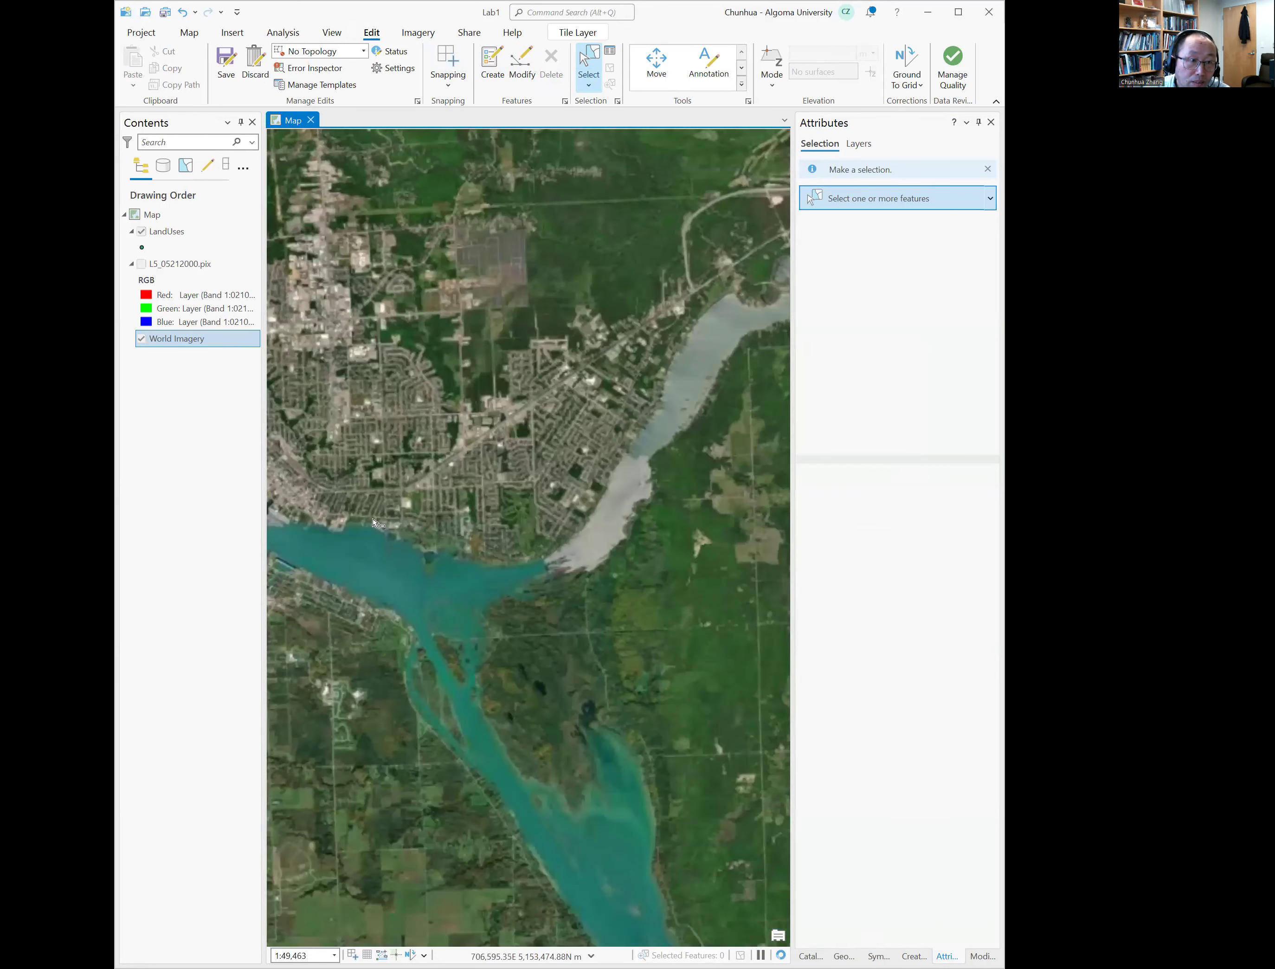
scroll(366, 521, down, 4)
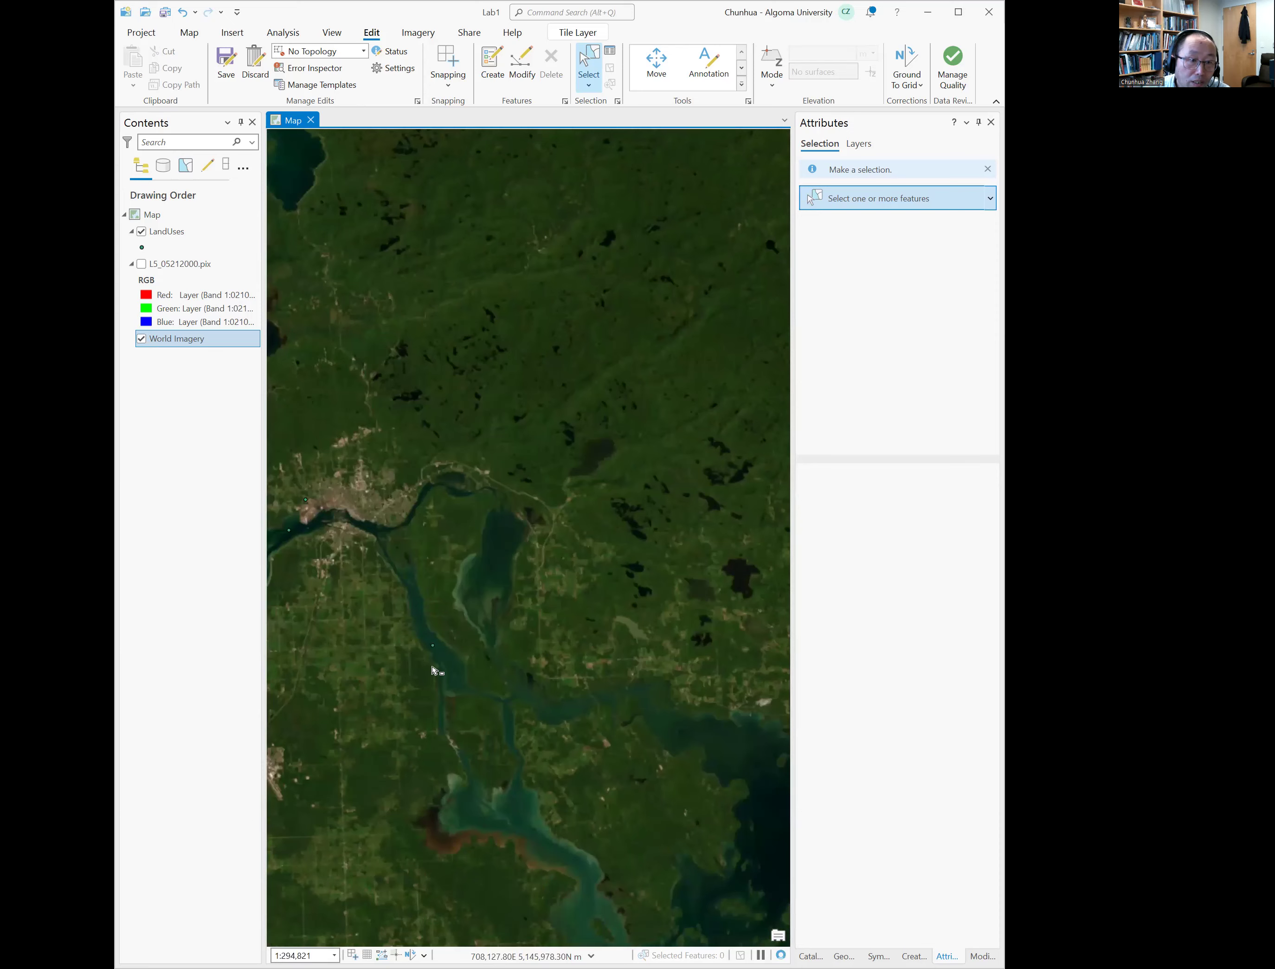
scroll(590, 679, up, 4)
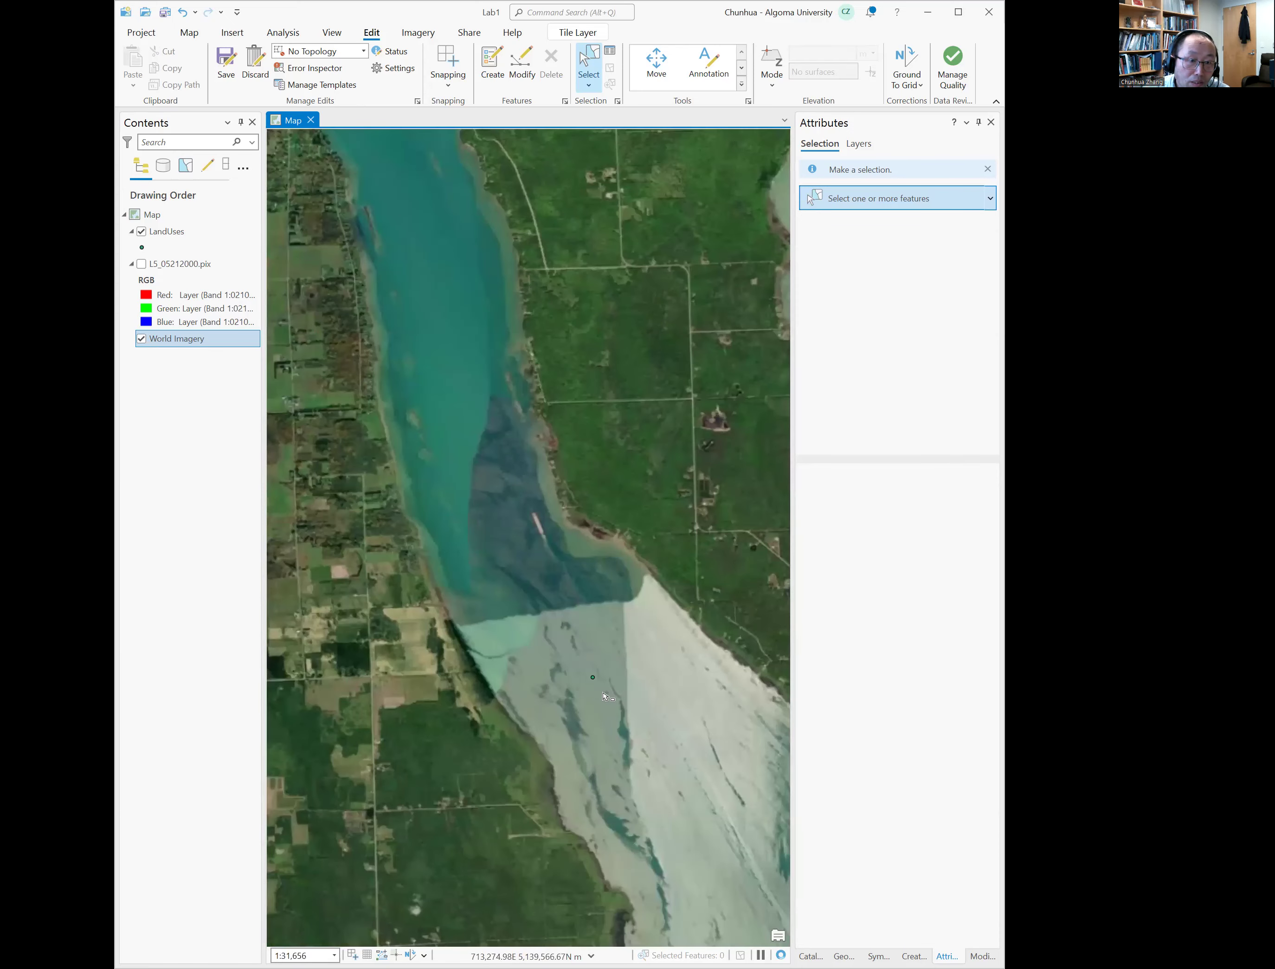
scroll(601, 683, up, 3)
scroll(590, 674, up, 2)
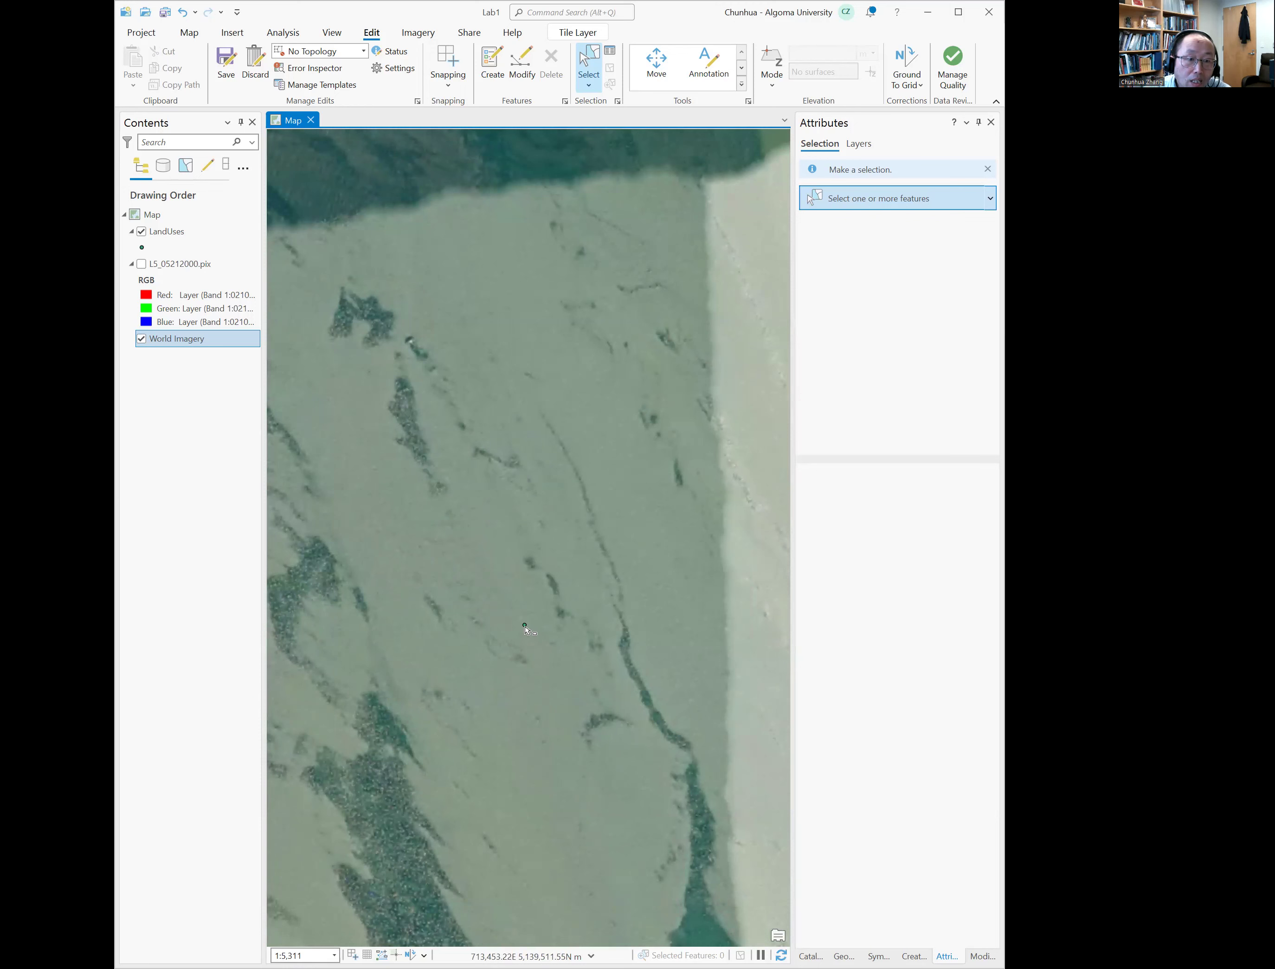
click(525, 625)
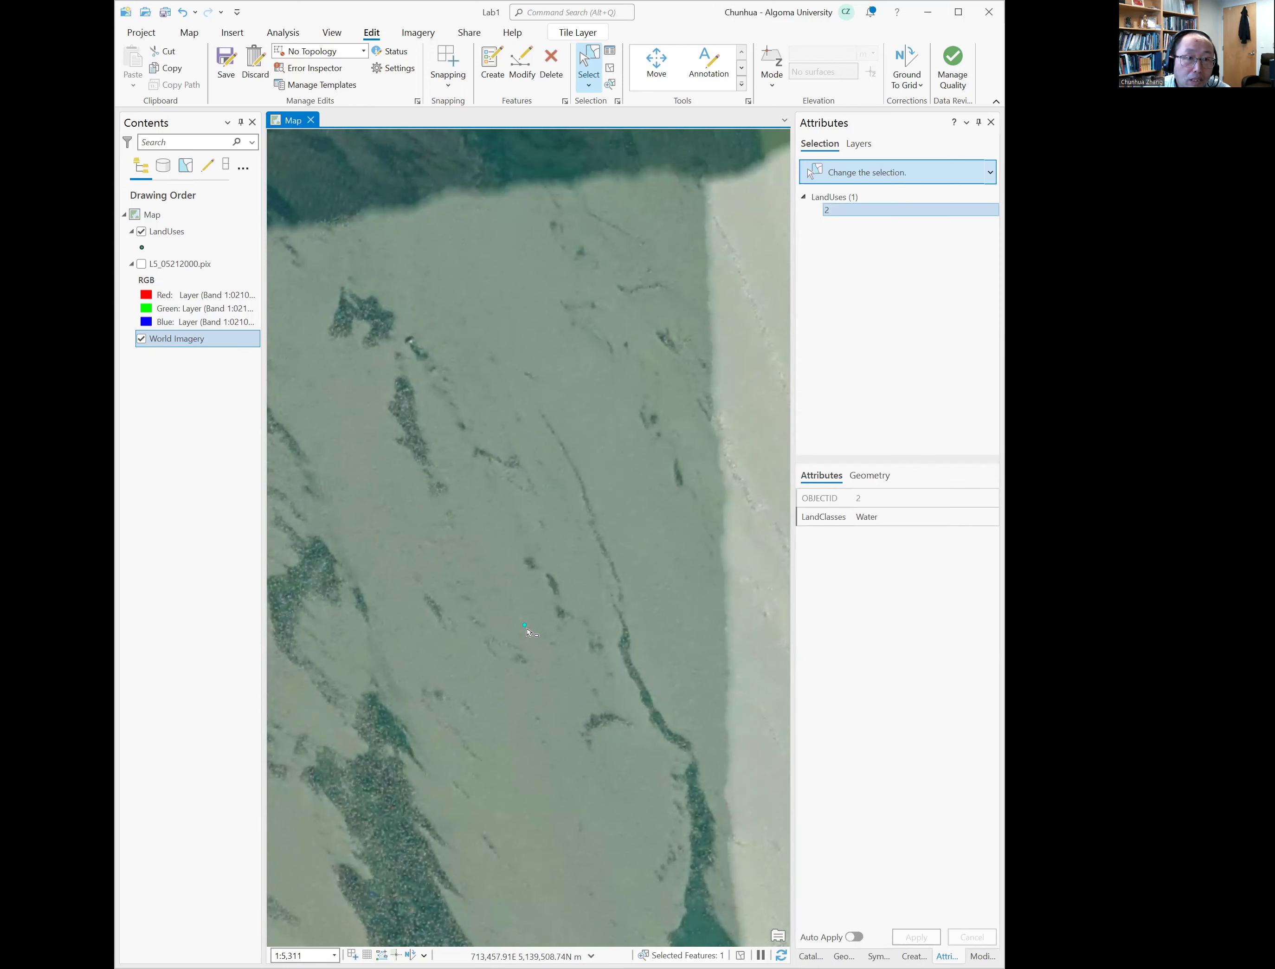
click(511, 68)
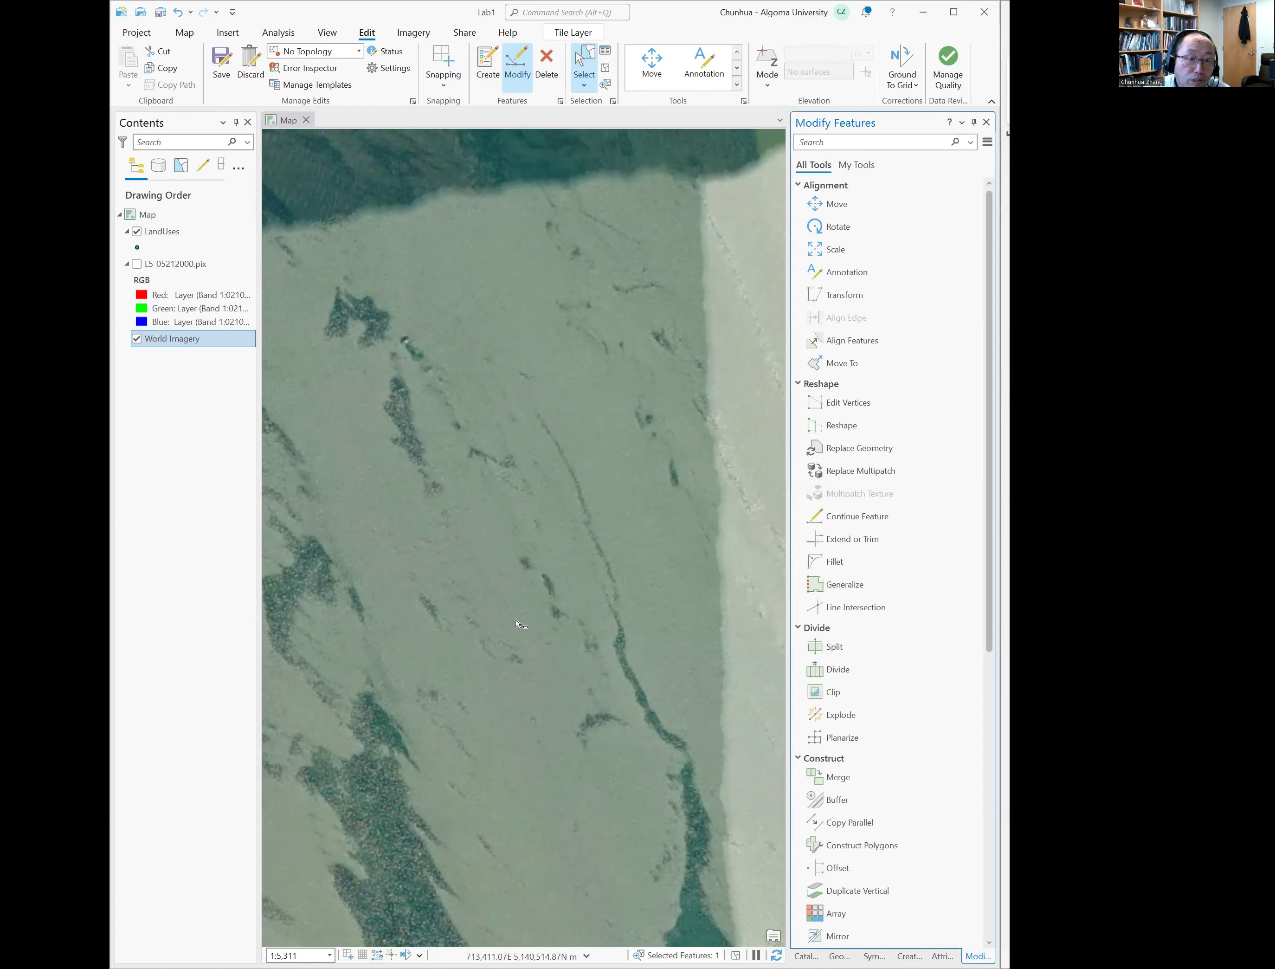
click(855, 202)
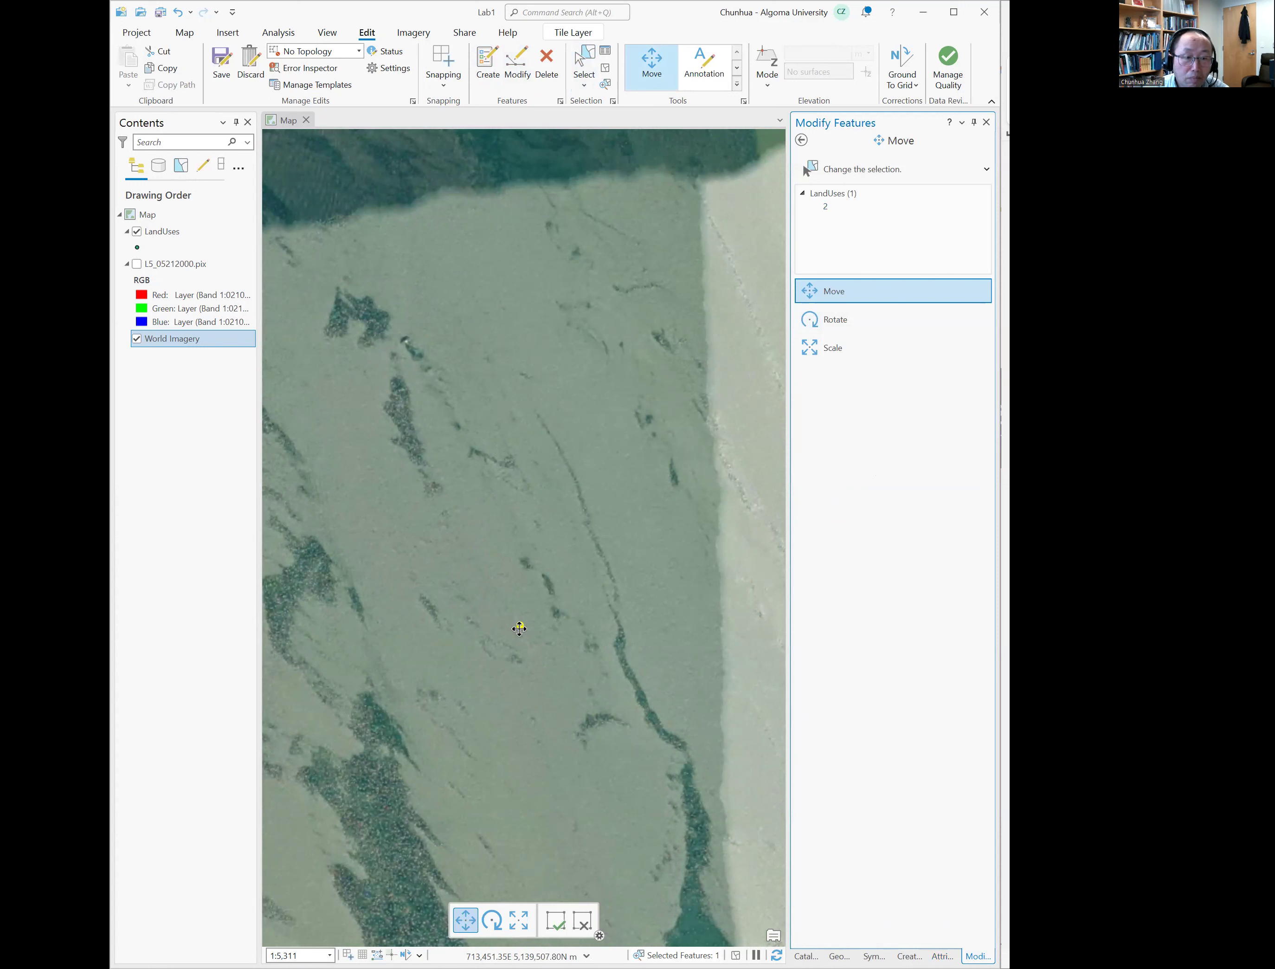
click(519, 628)
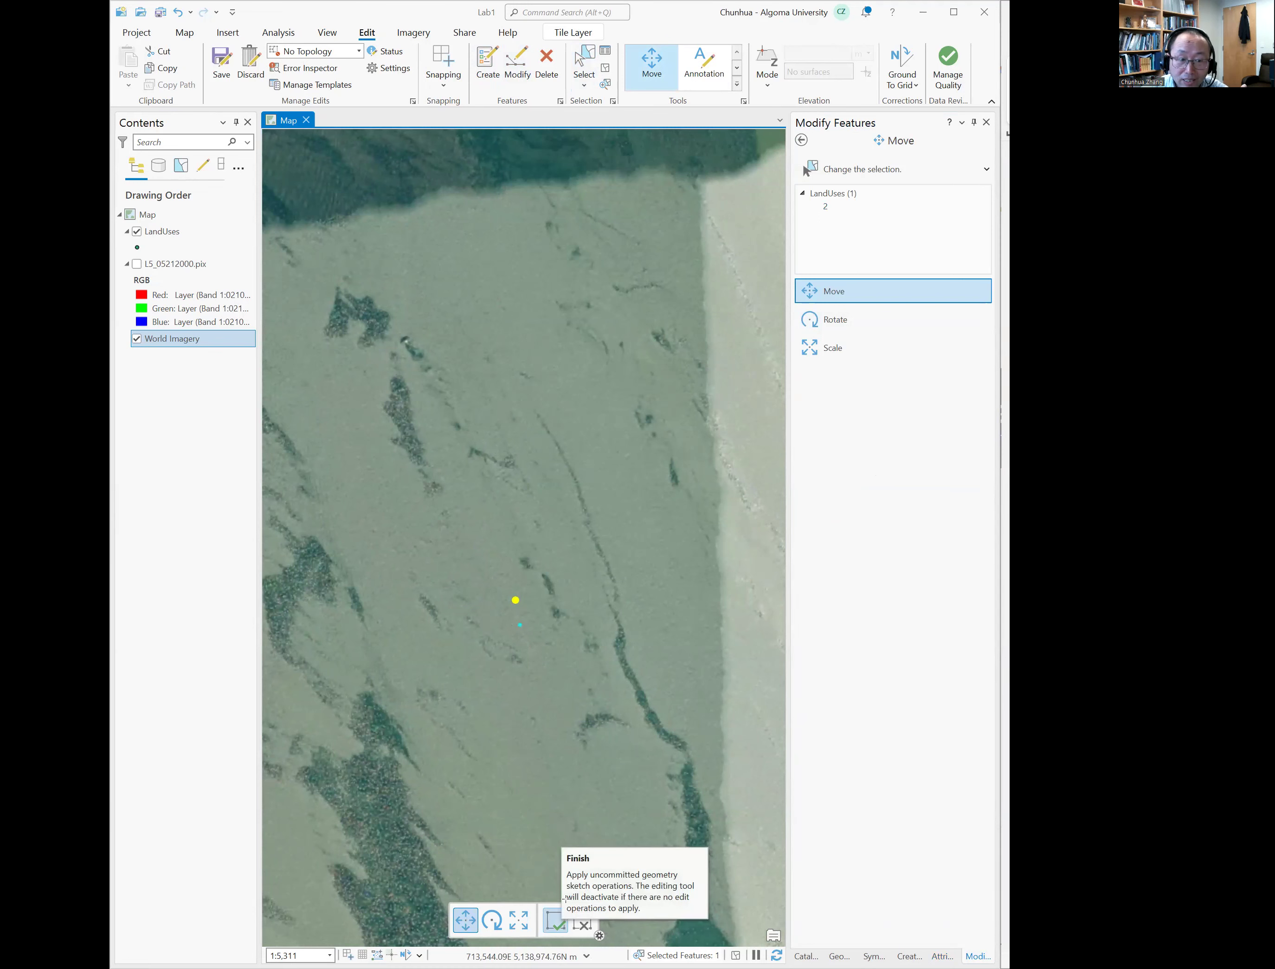
click(559, 923)
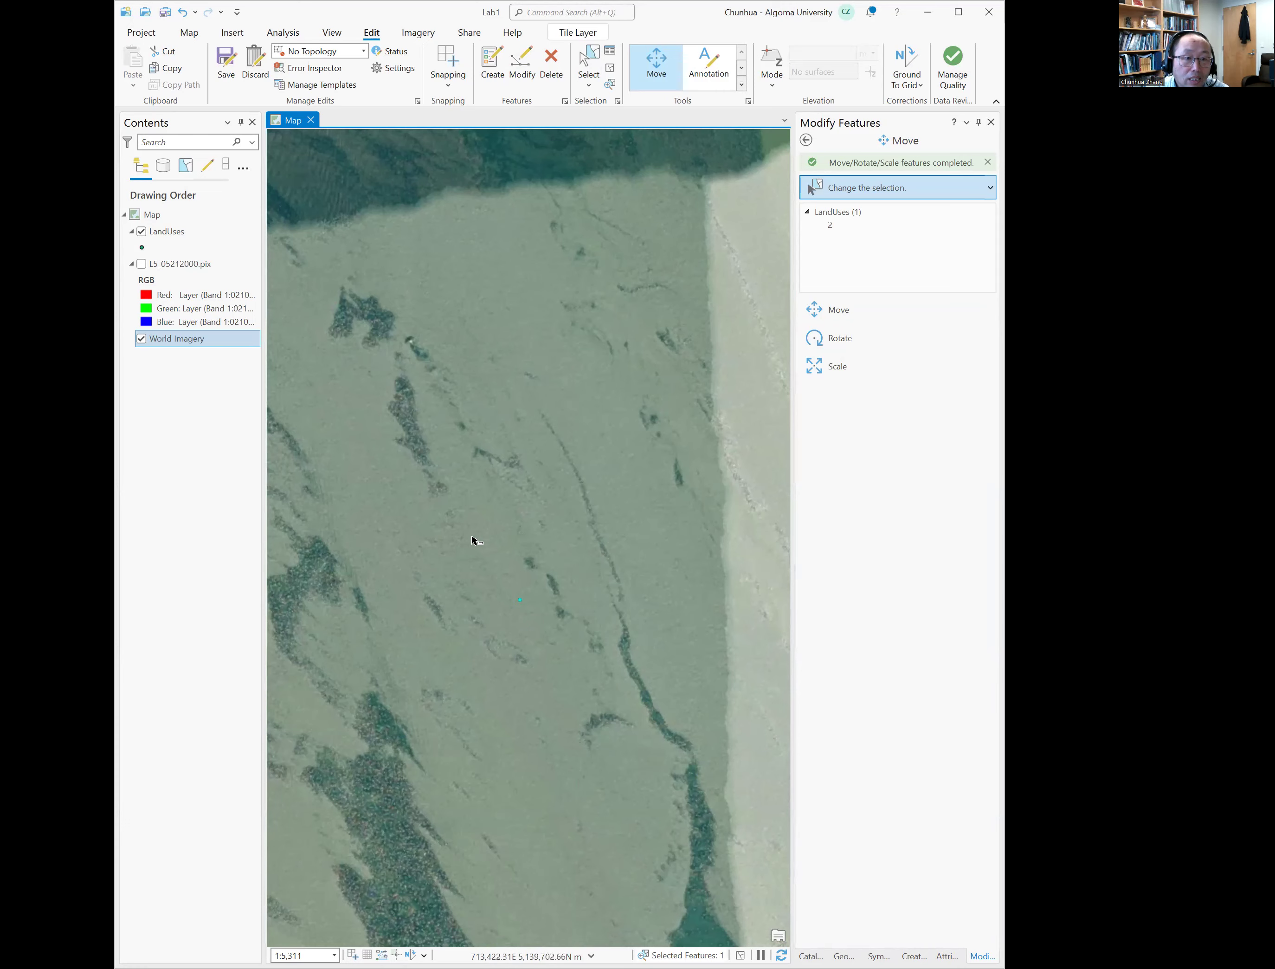
- Turn the L5_05212000.pix layer back on over World Imagery and save all edits made to the LandUses points
scroll(471, 509, down, 2)
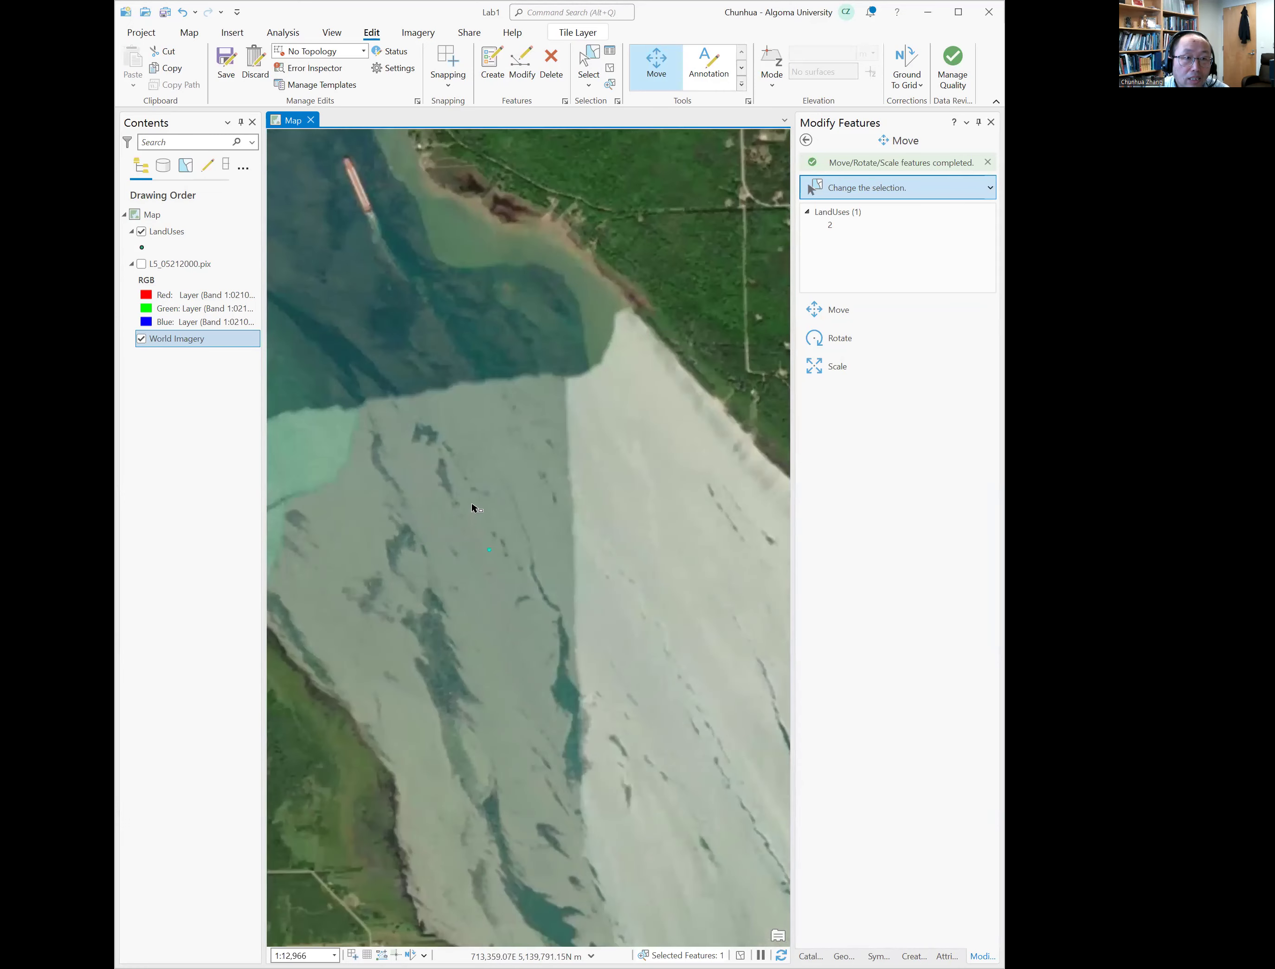
scroll(472, 507, down, 1)
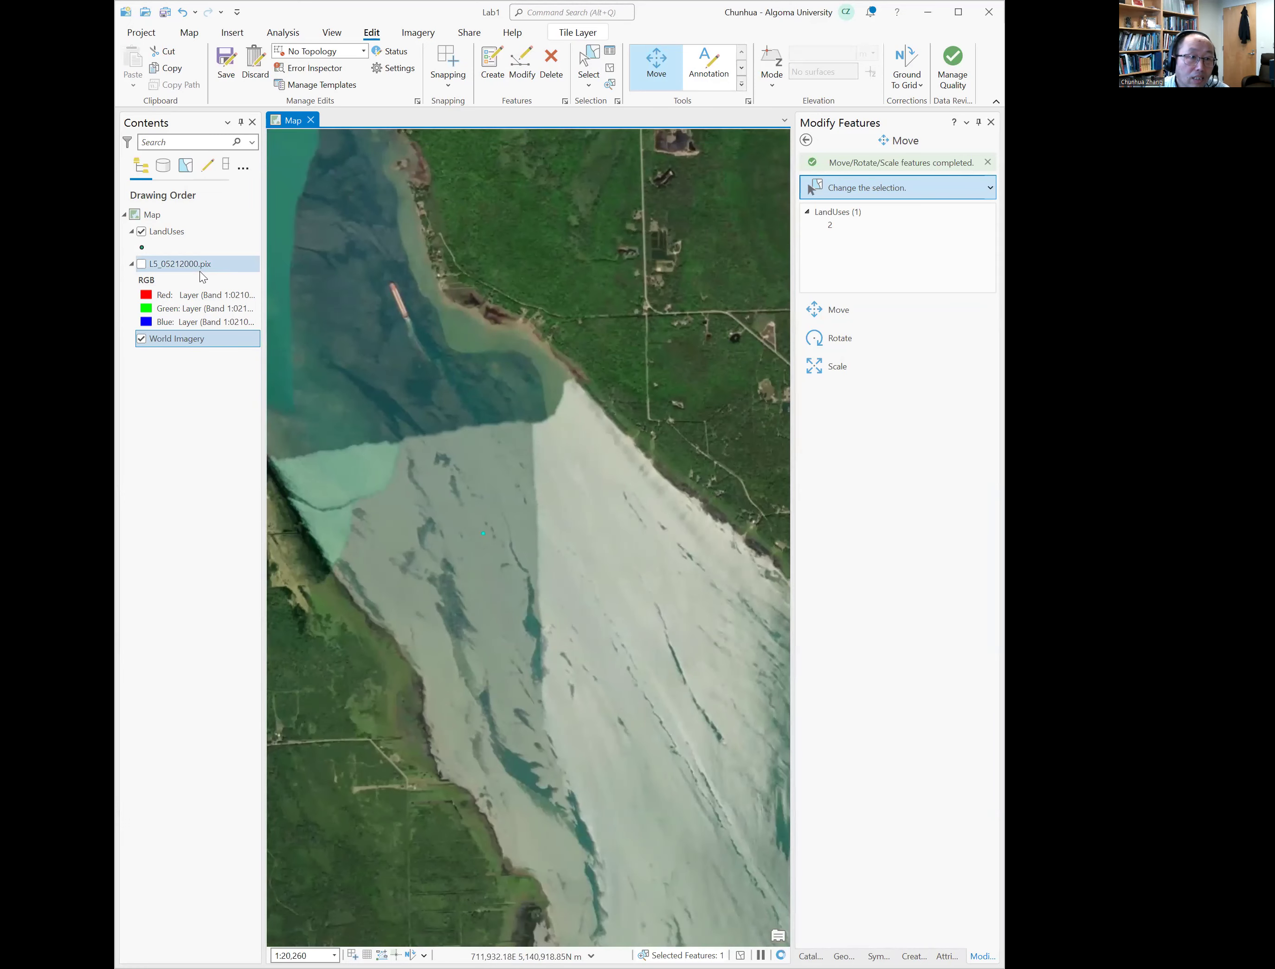
click(142, 264)
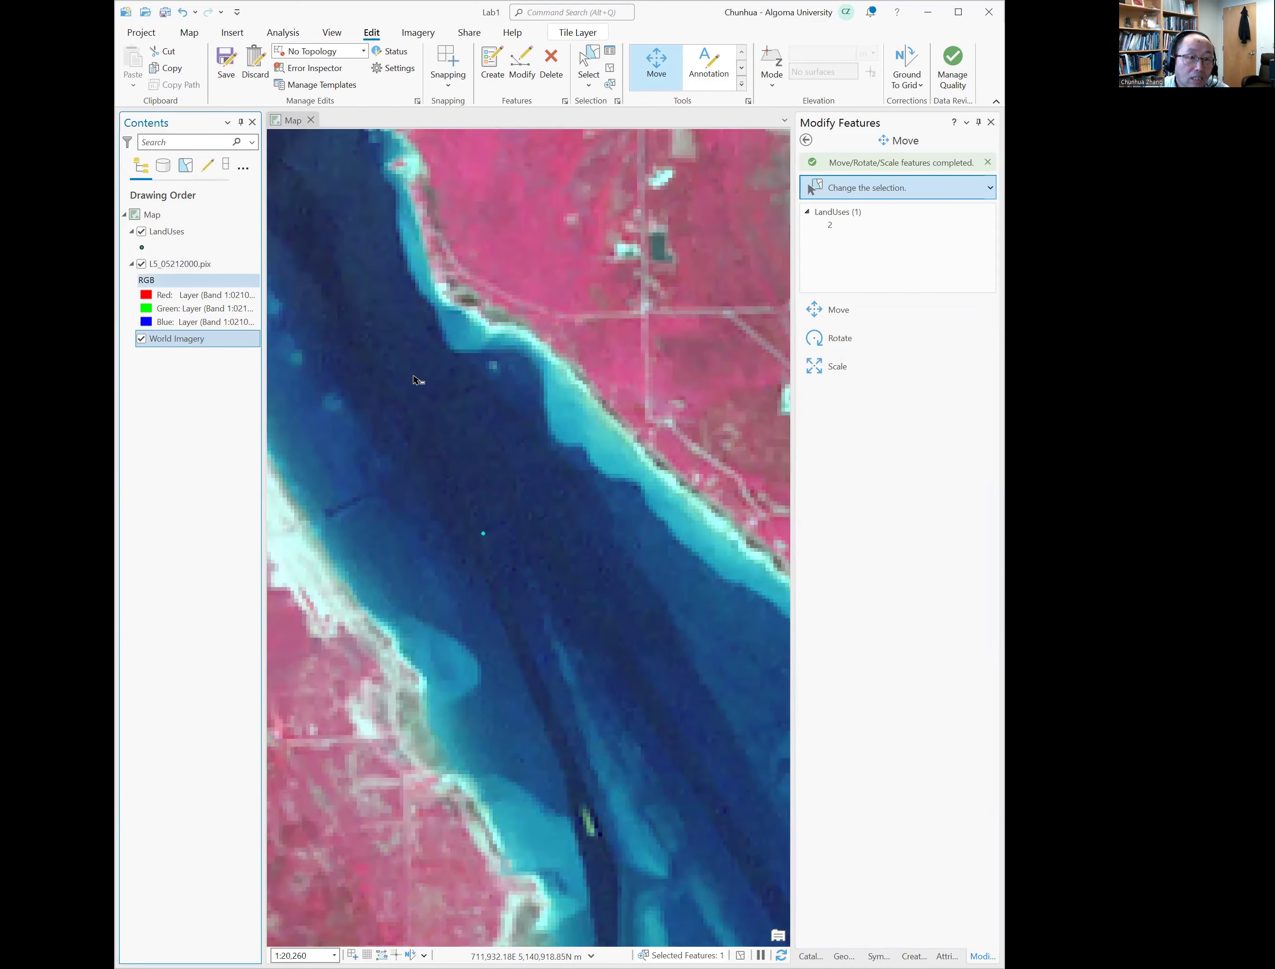
scroll(418, 371, down, 4)
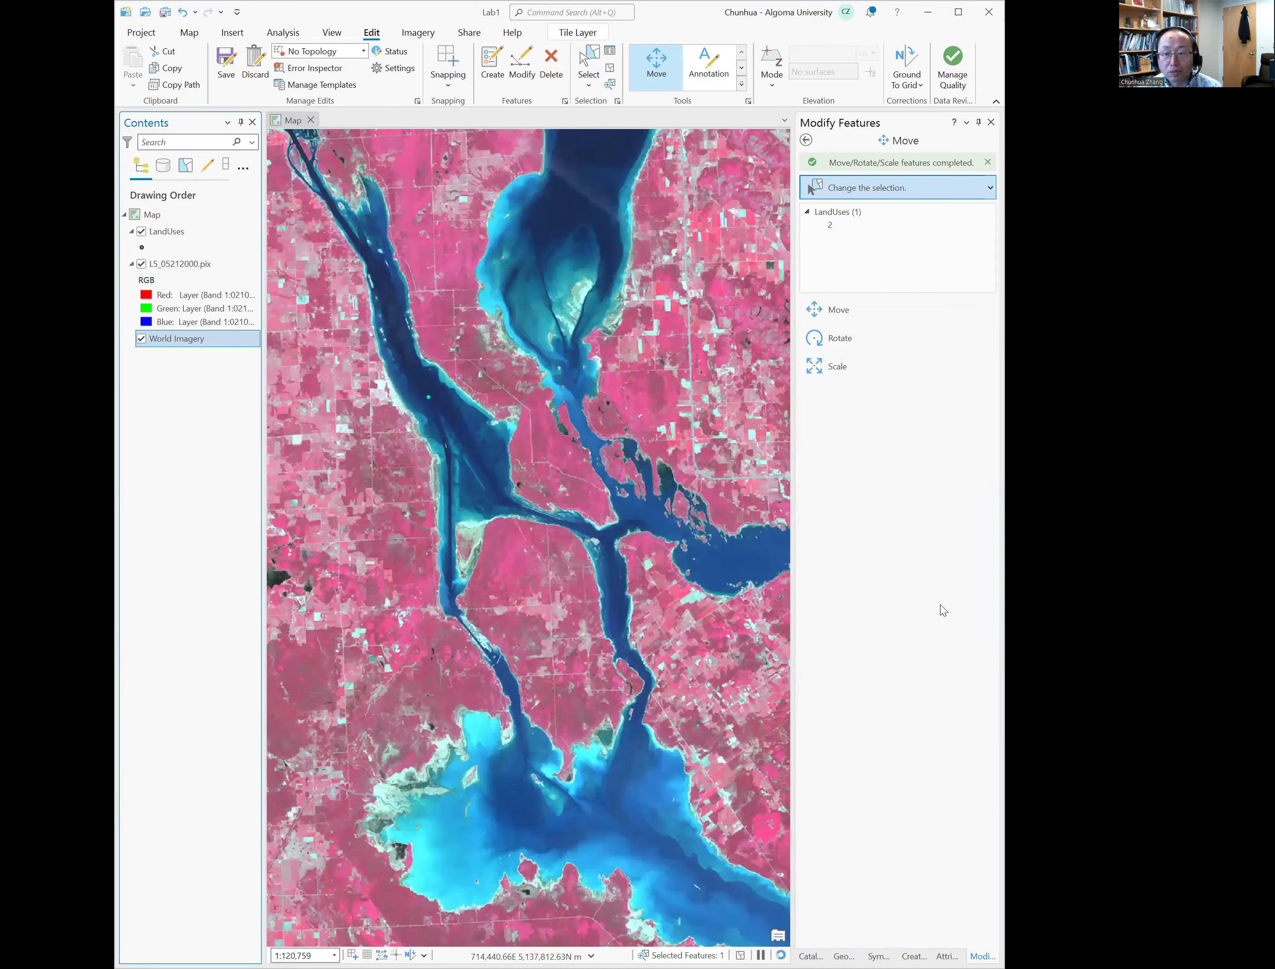
scroll(543, 490, up, 1)
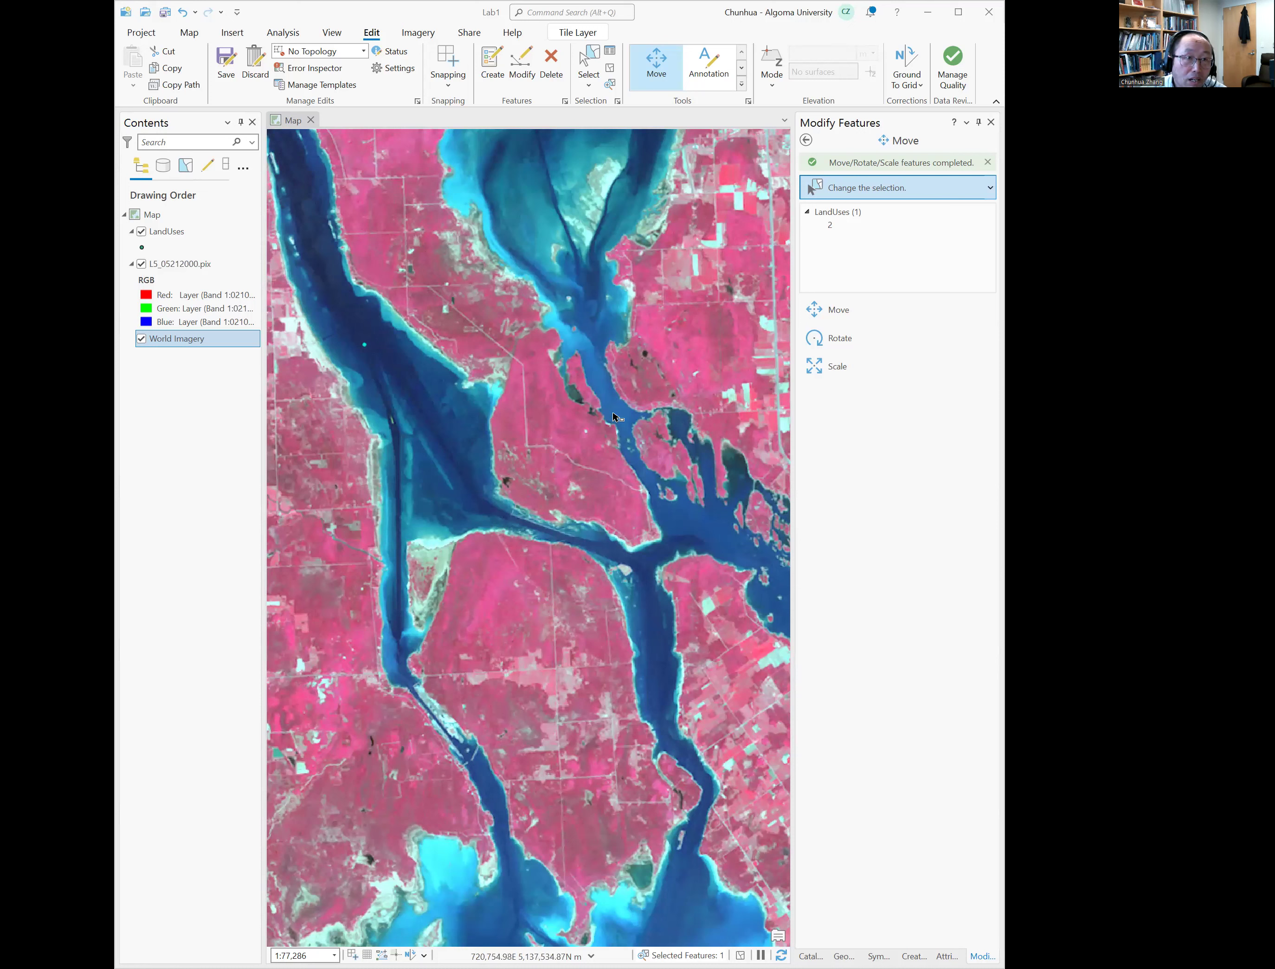
click(222, 62)
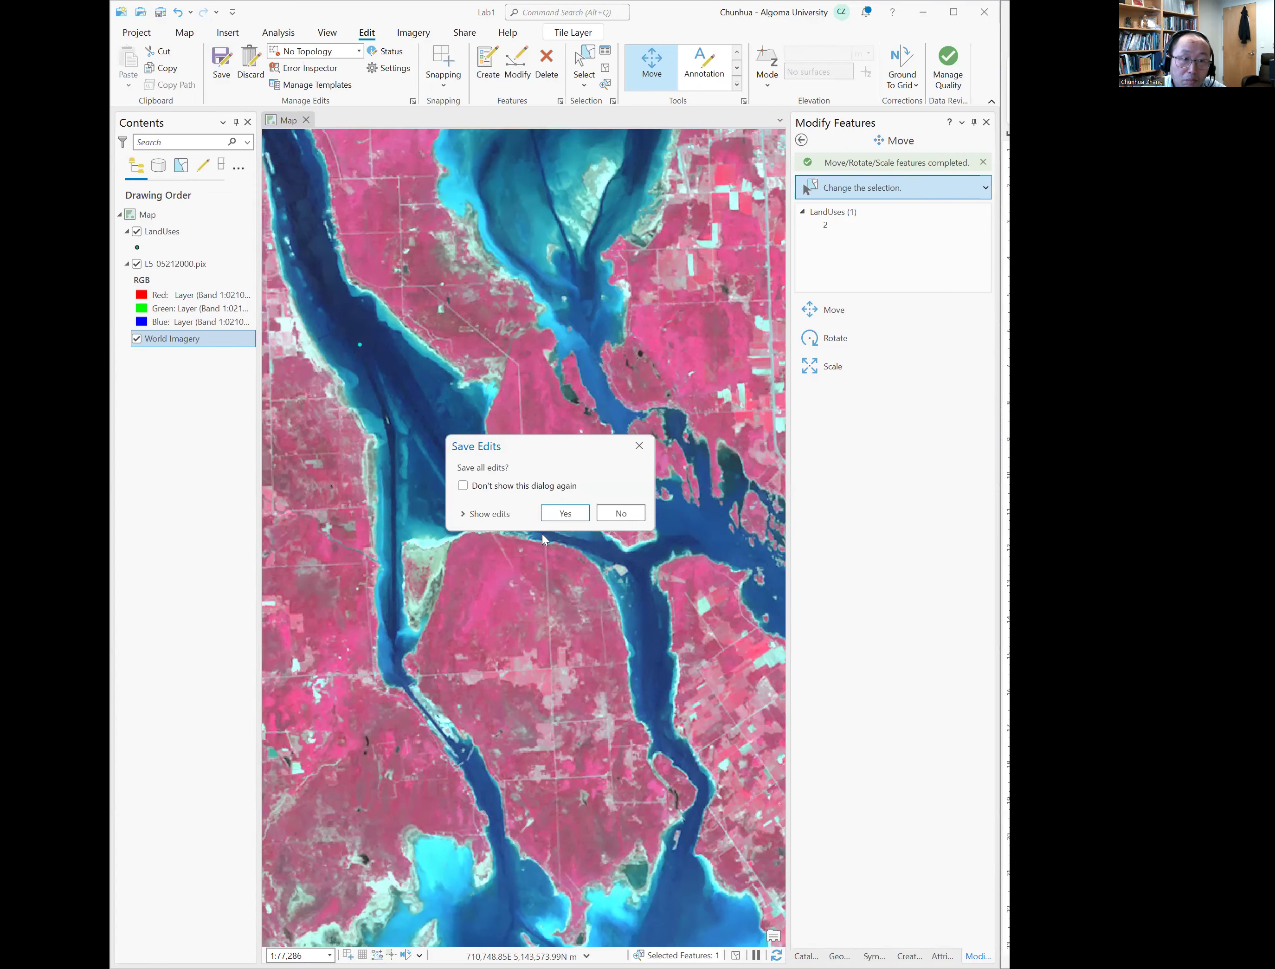
click(565, 512)
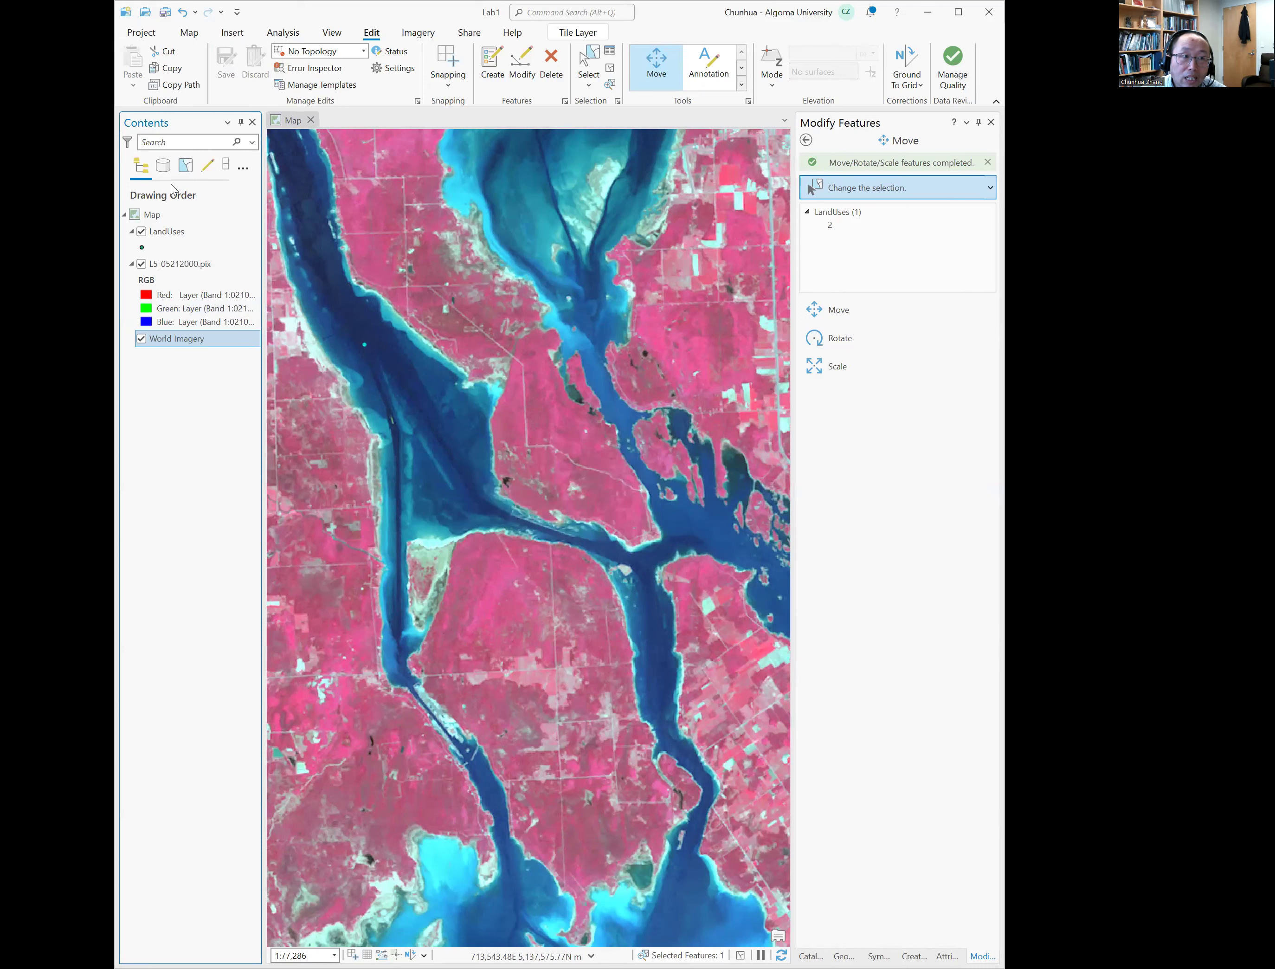
- Open the LandUses attribute table and open the empty LandClasses cell of the point with OBJECTID 4 for editing
click(181, 233)
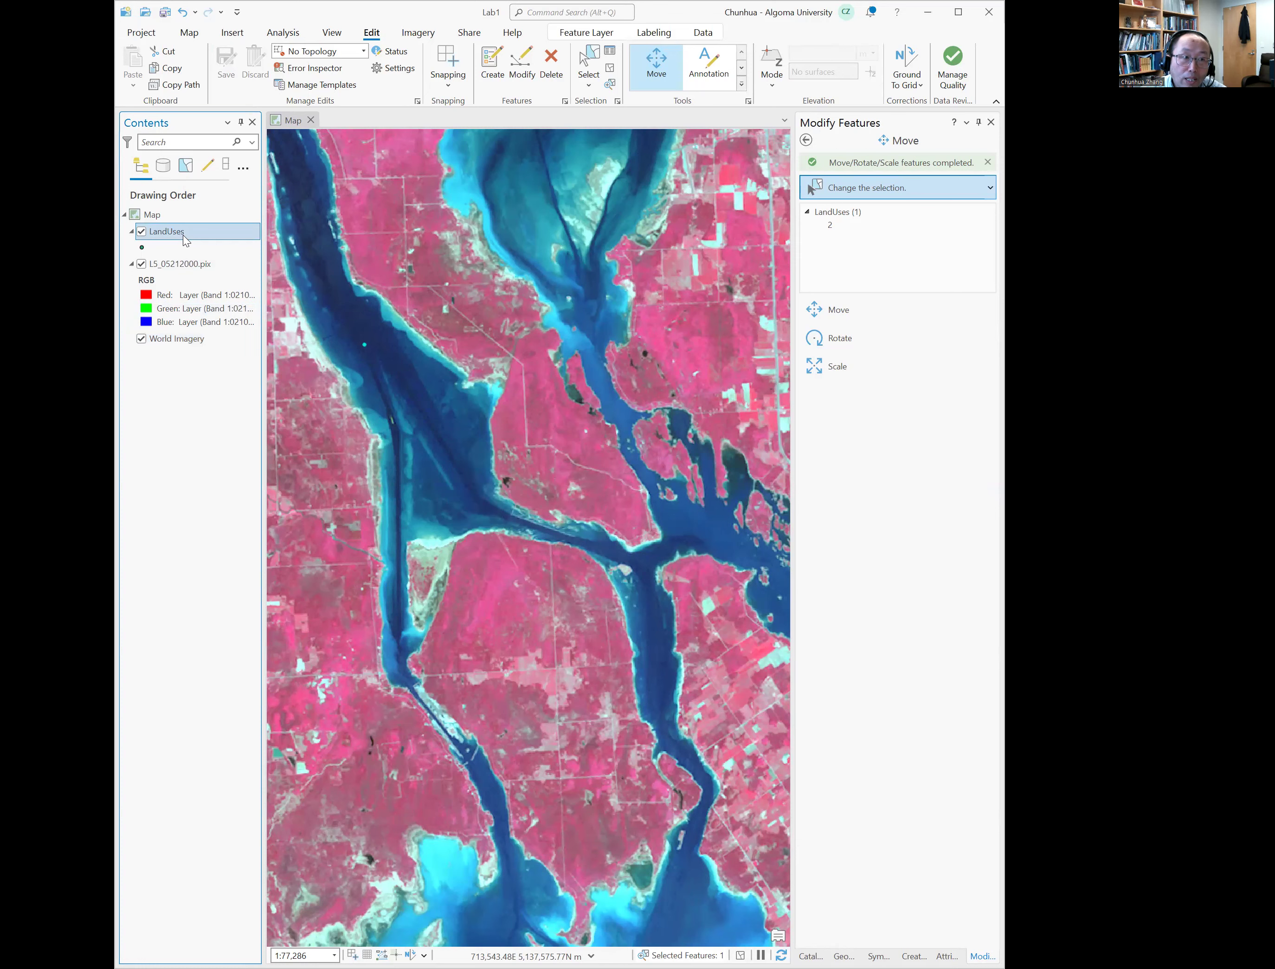
right_click(183, 234)
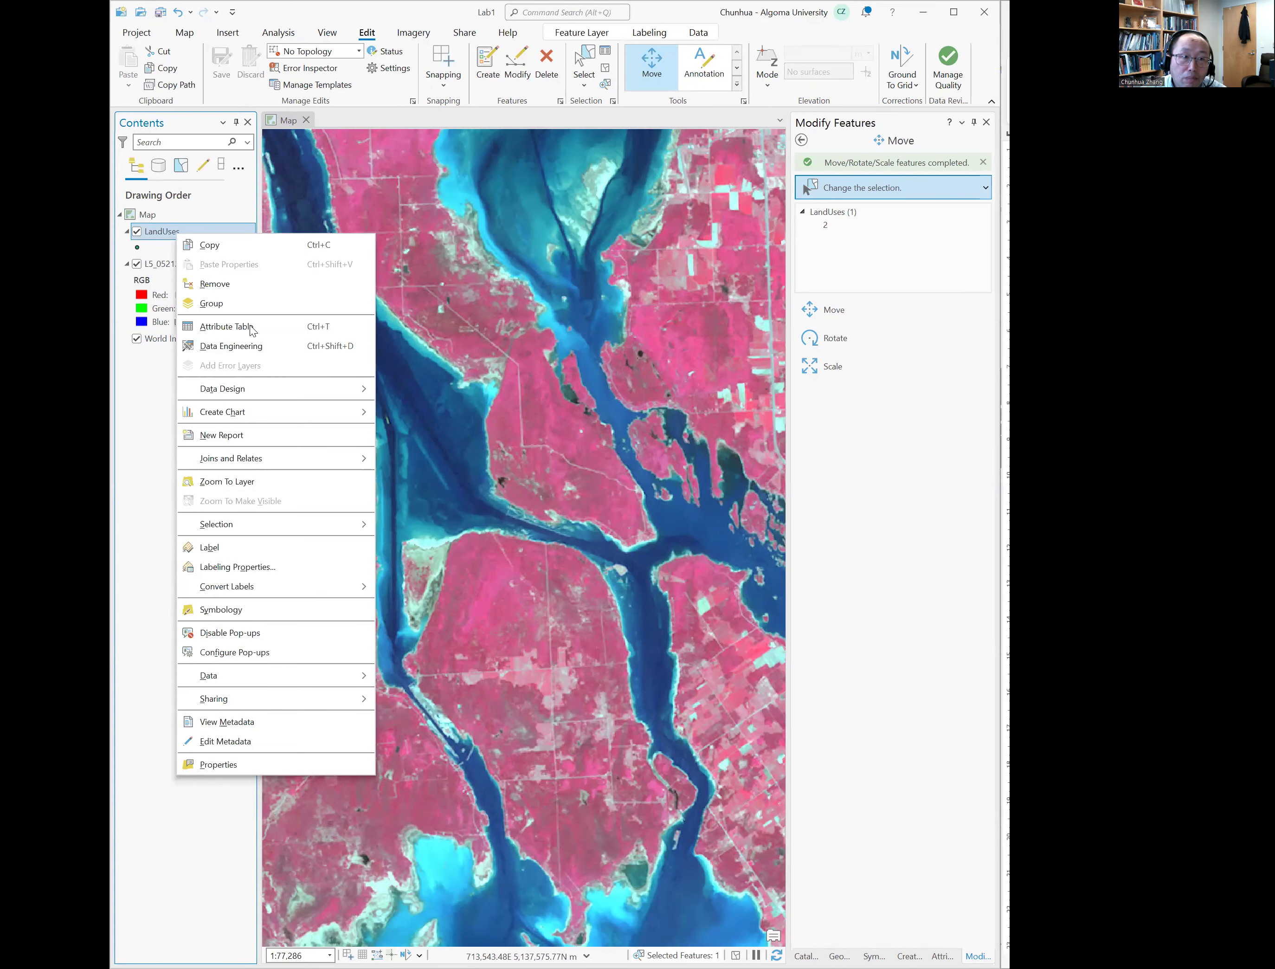
click(434, 453)
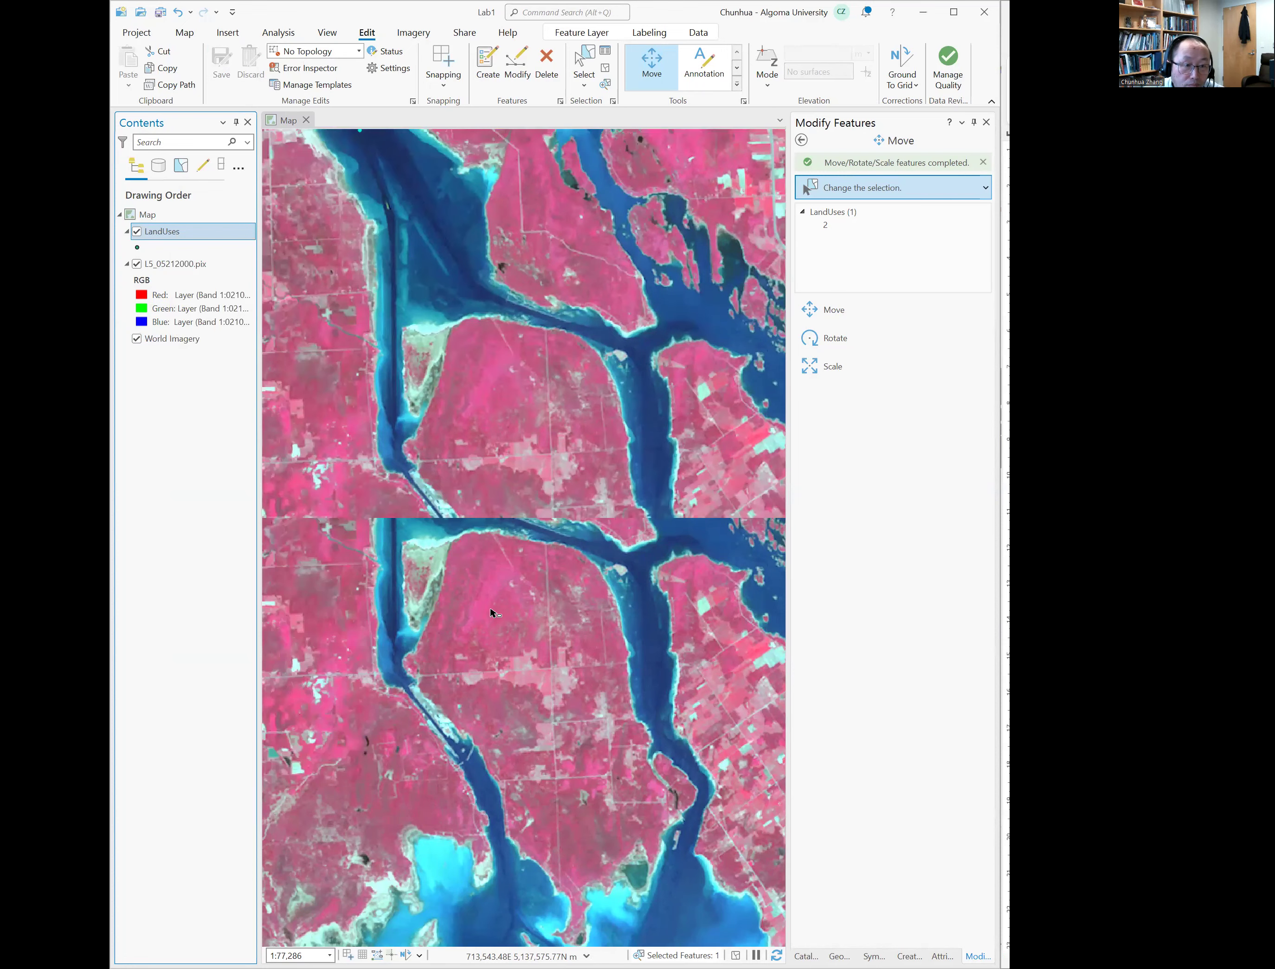
click(494, 614)
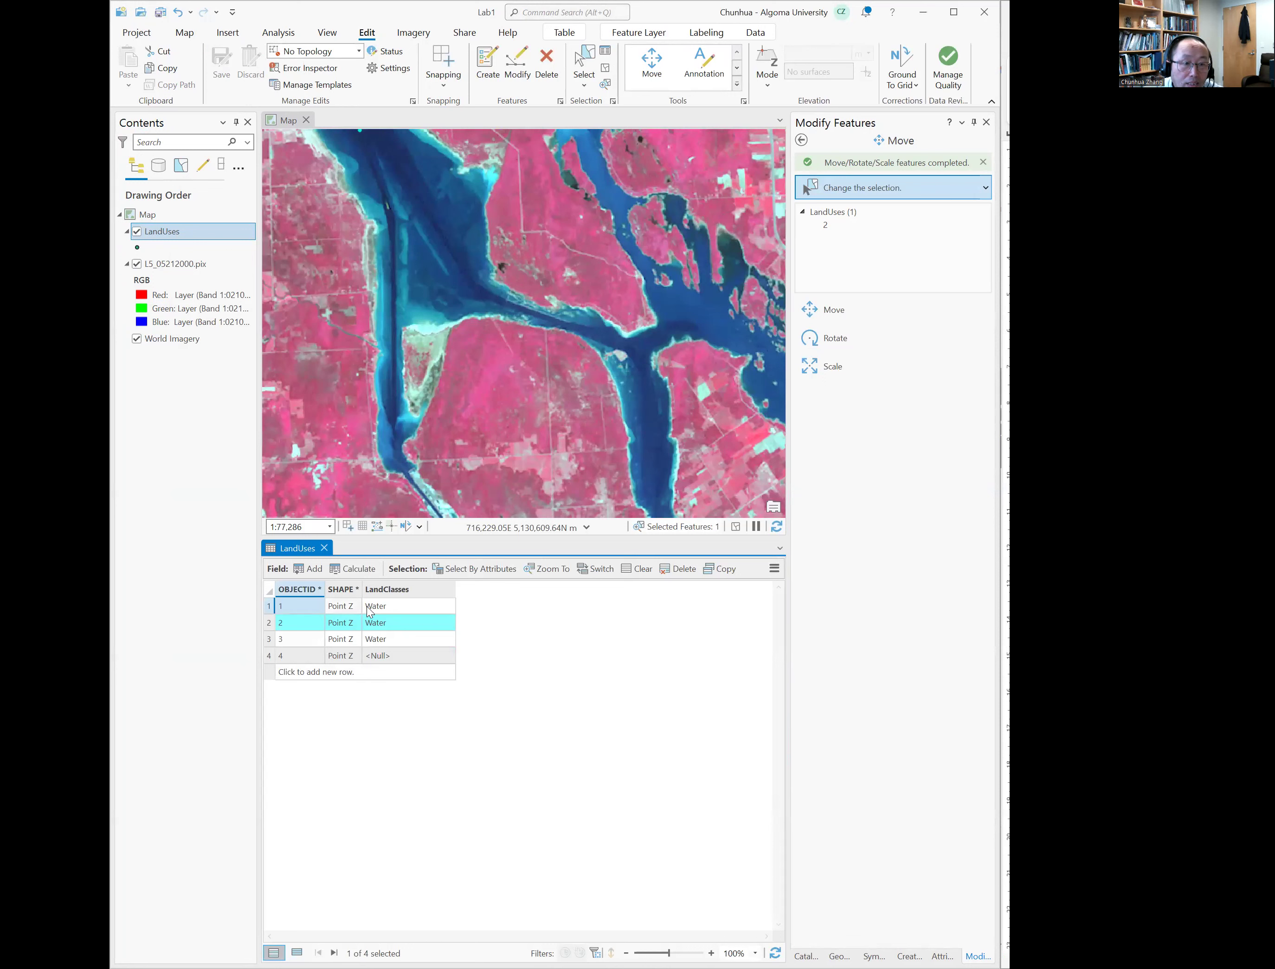
click(411, 657)
click(410, 656)
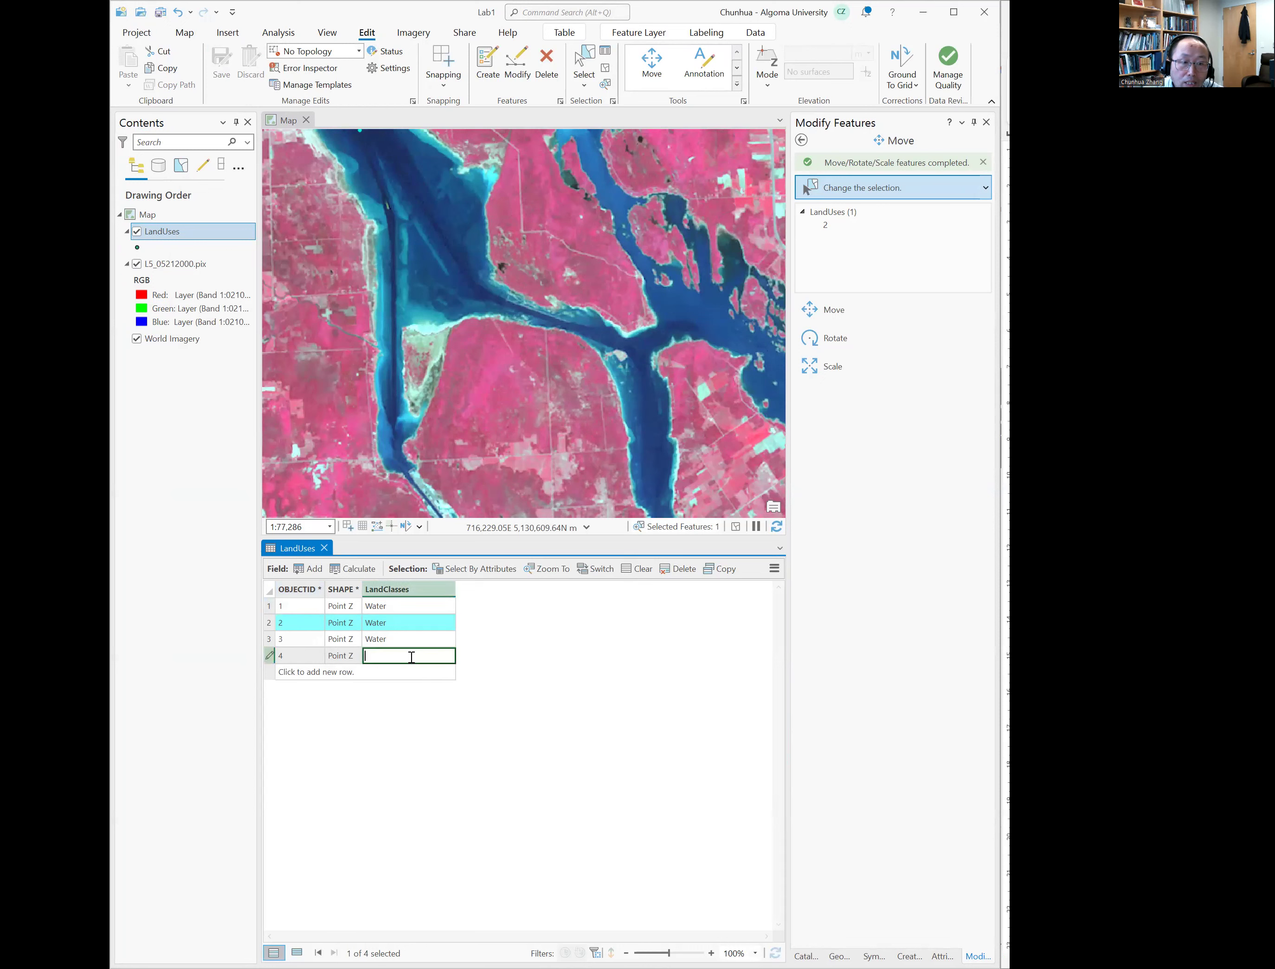